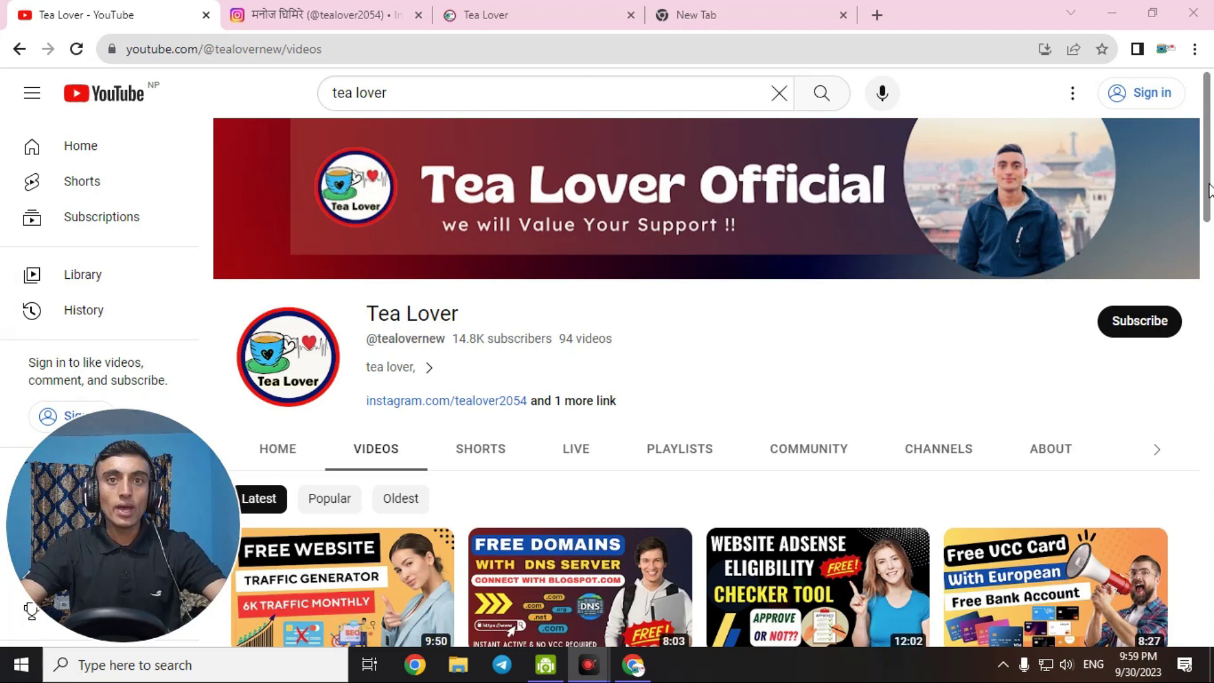
- Look over the Tea Lover YouTube channel's videos, its Instagram profile and its website's articles
drag(1208, 188, 1210, 272)
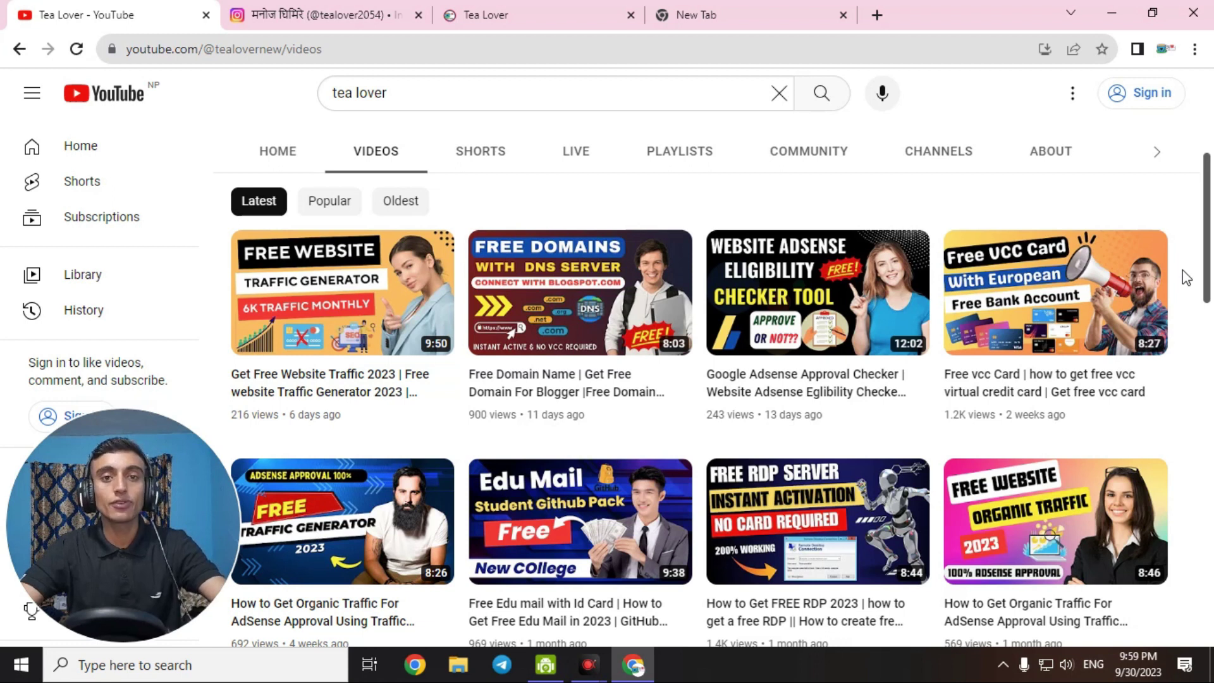
mouse_move(616, 305)
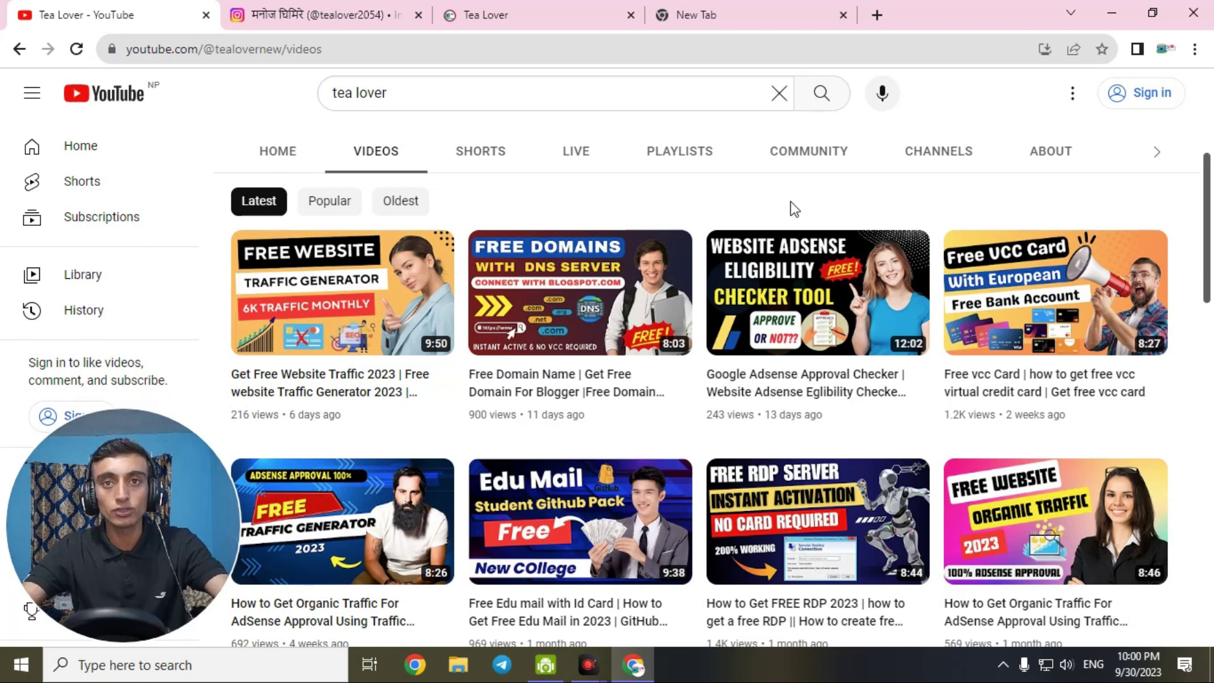
scroll(1210, 323, down, 5)
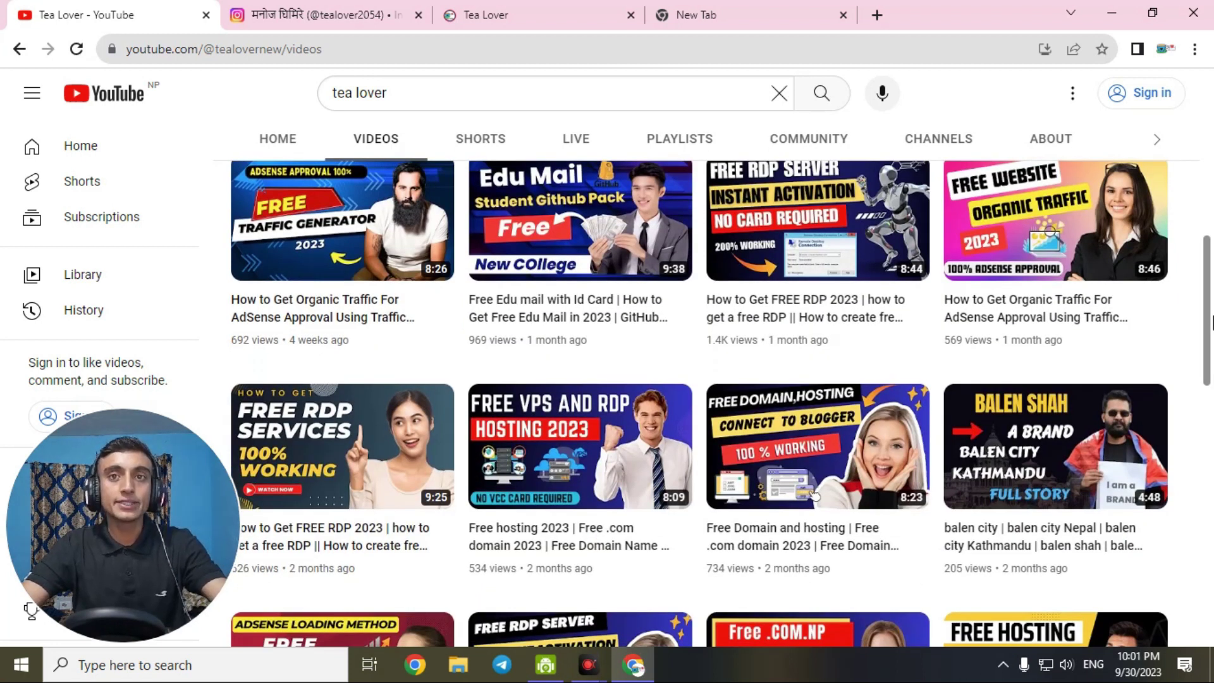
drag(1212, 323, 1212, 441)
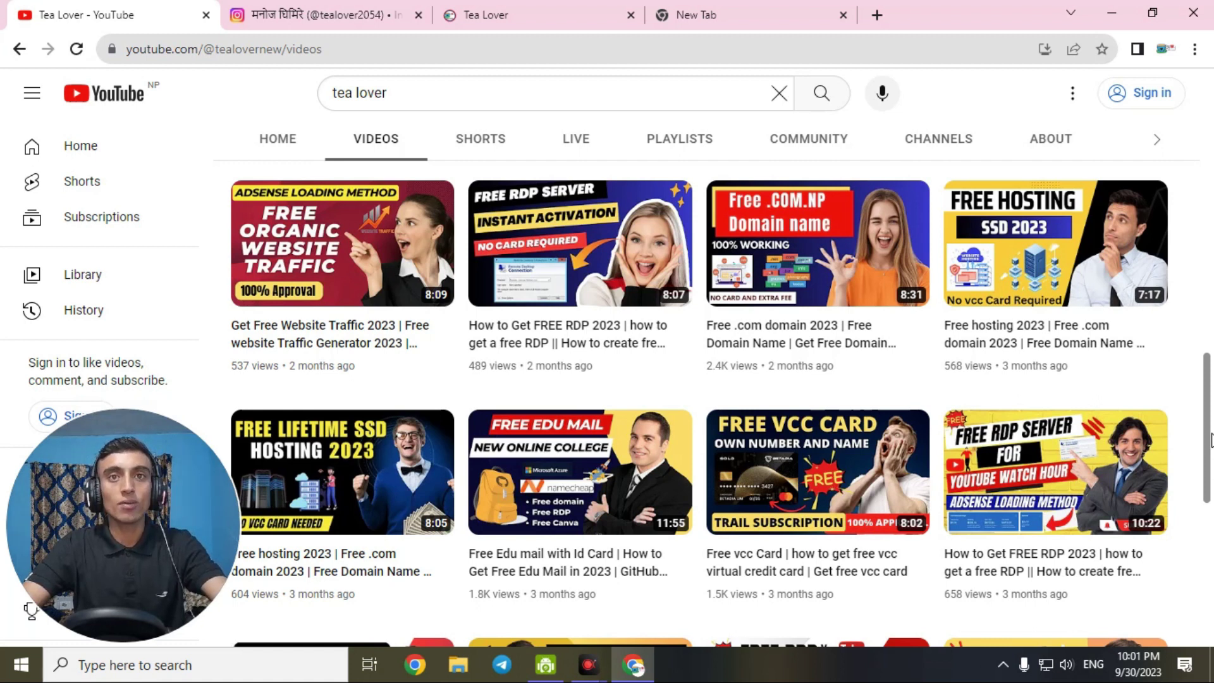
scroll(771, 361, up, 10)
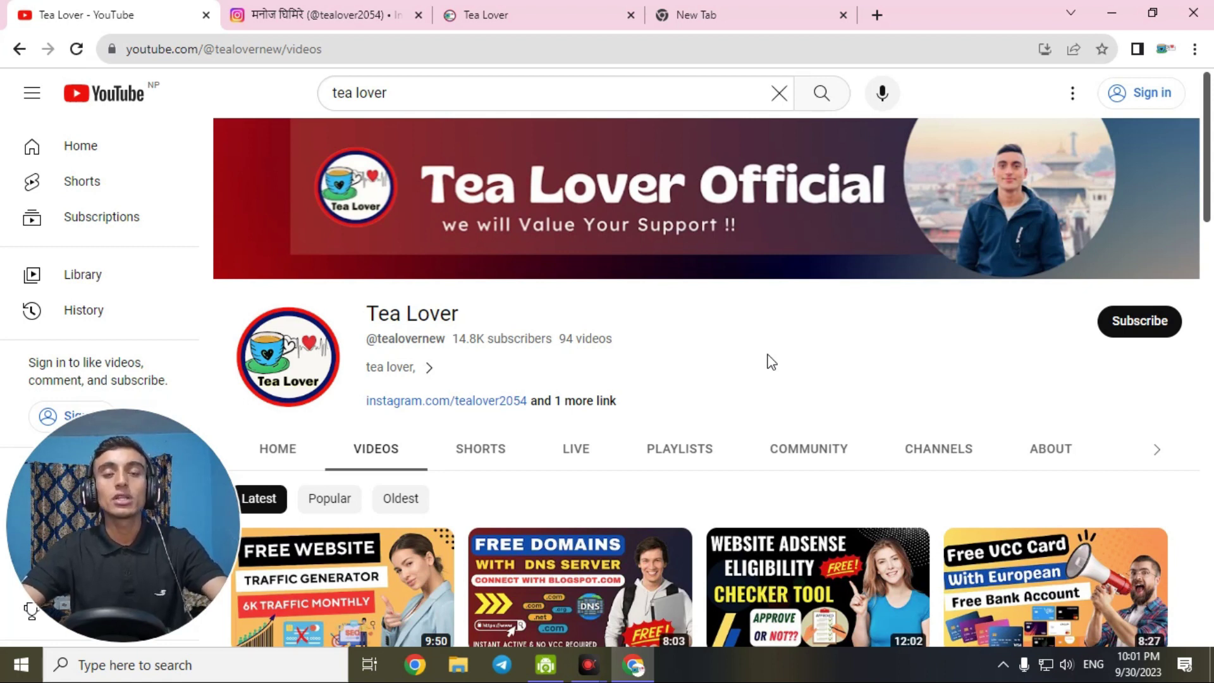
click(324, 18)
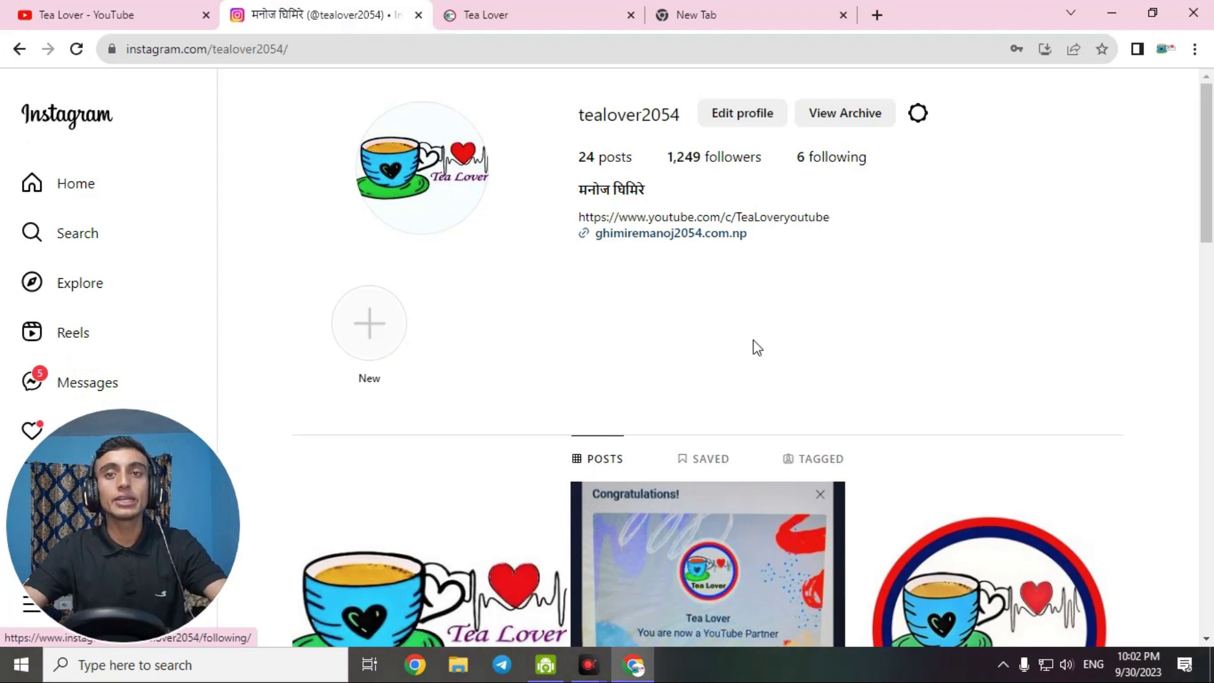
key(ctrl+Tab)
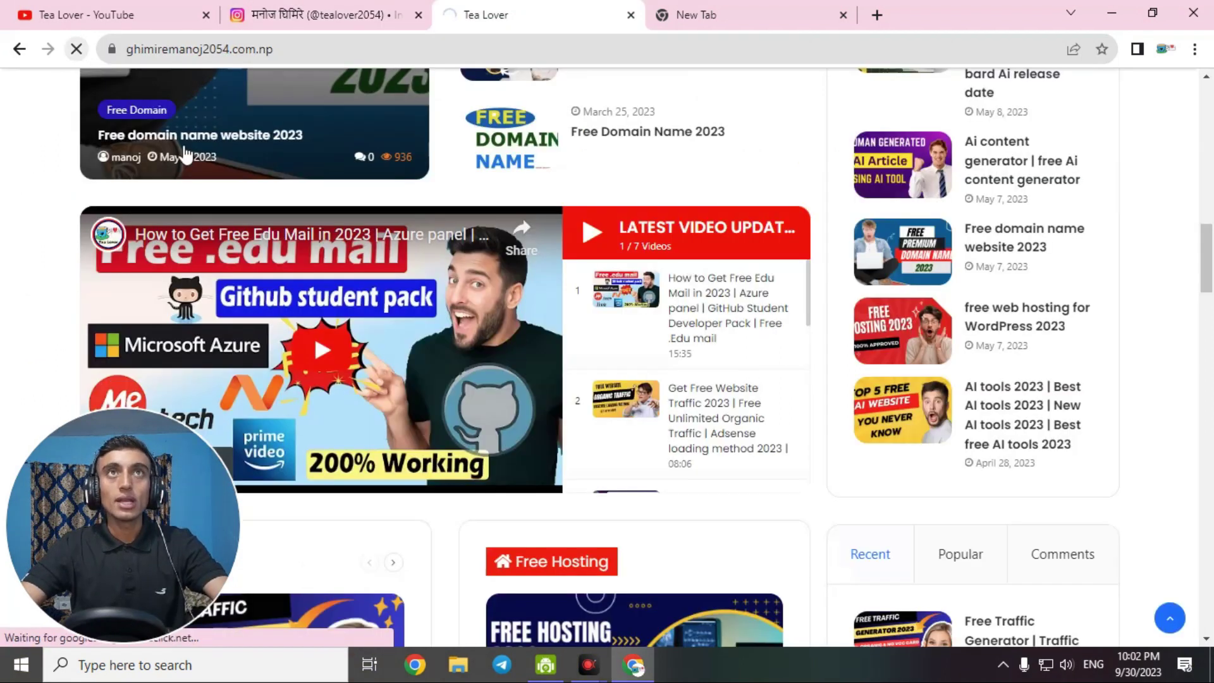
key(F5)
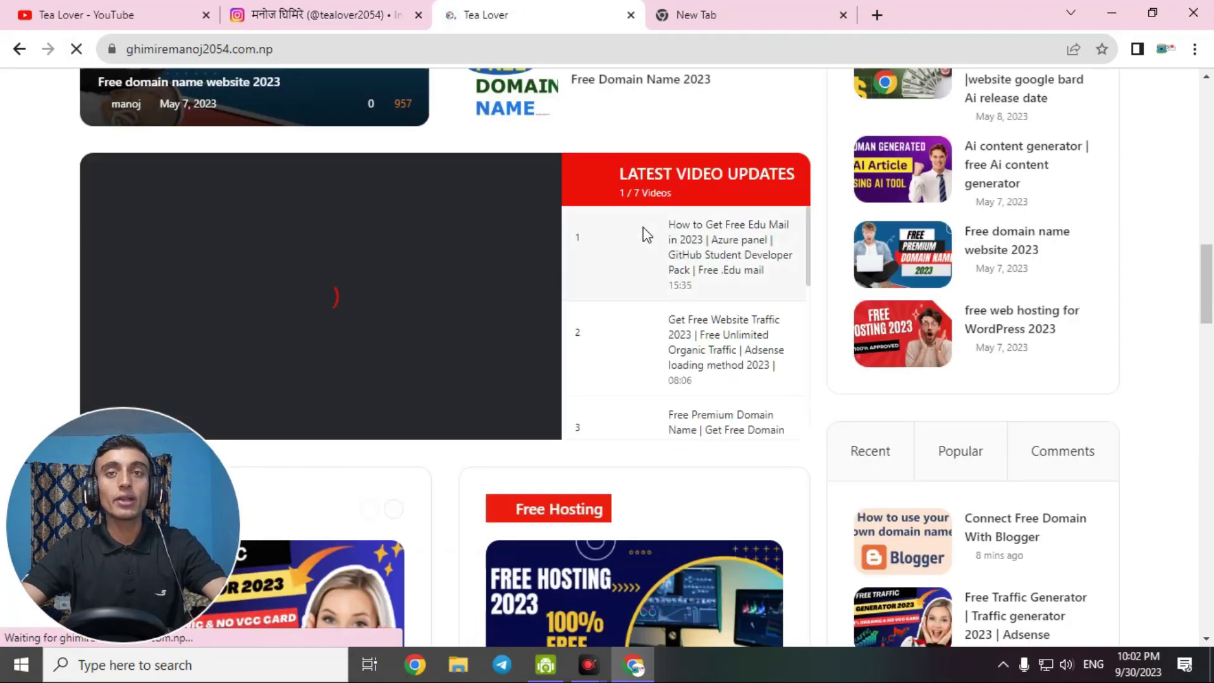
drag(1207, 285, 1209, 177)
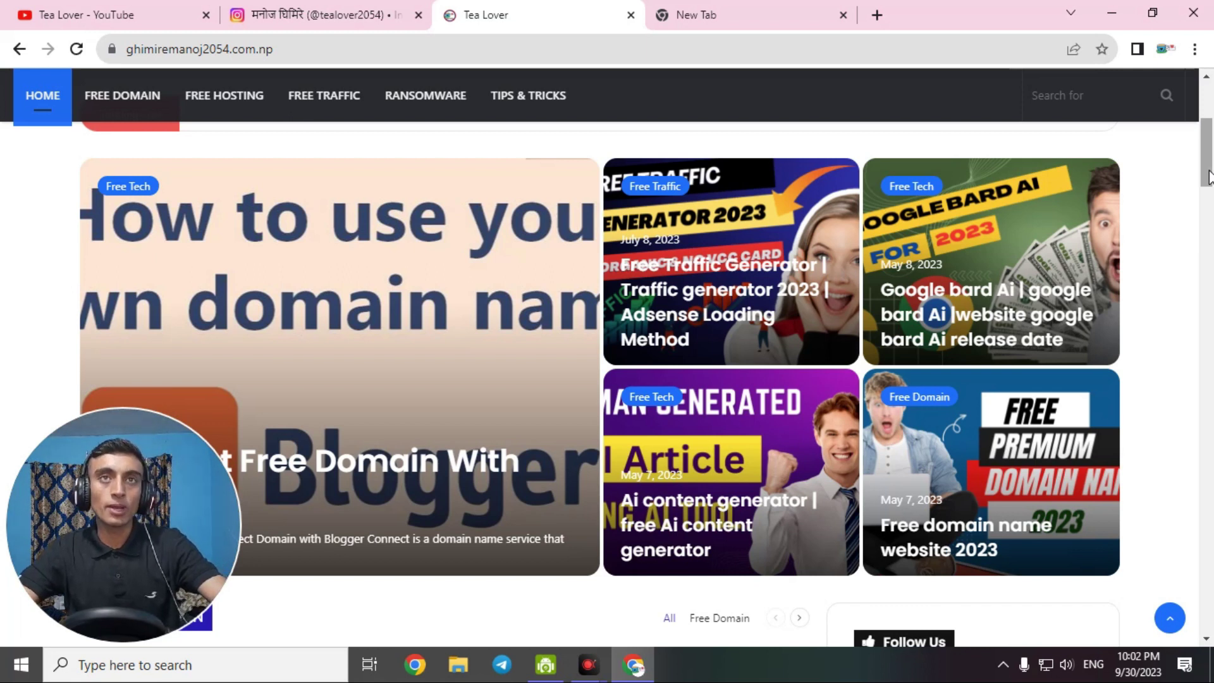
click(157, 14)
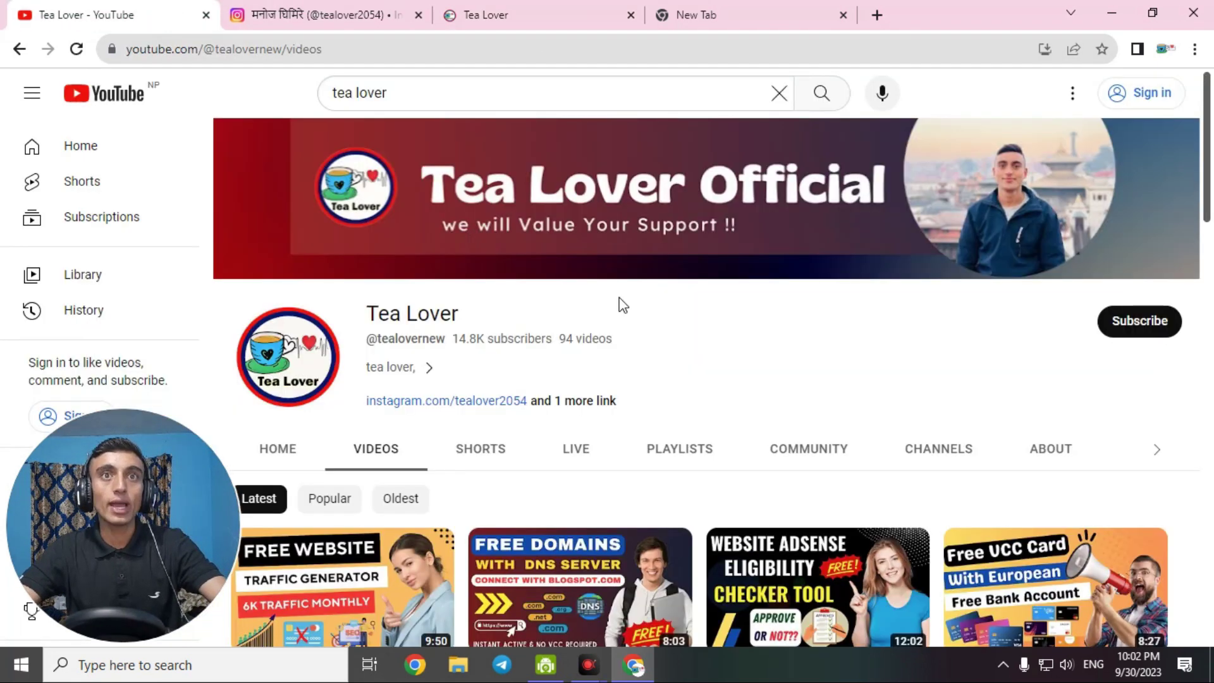
scroll(568, 375, down, 4)
mouse_move(645, 370)
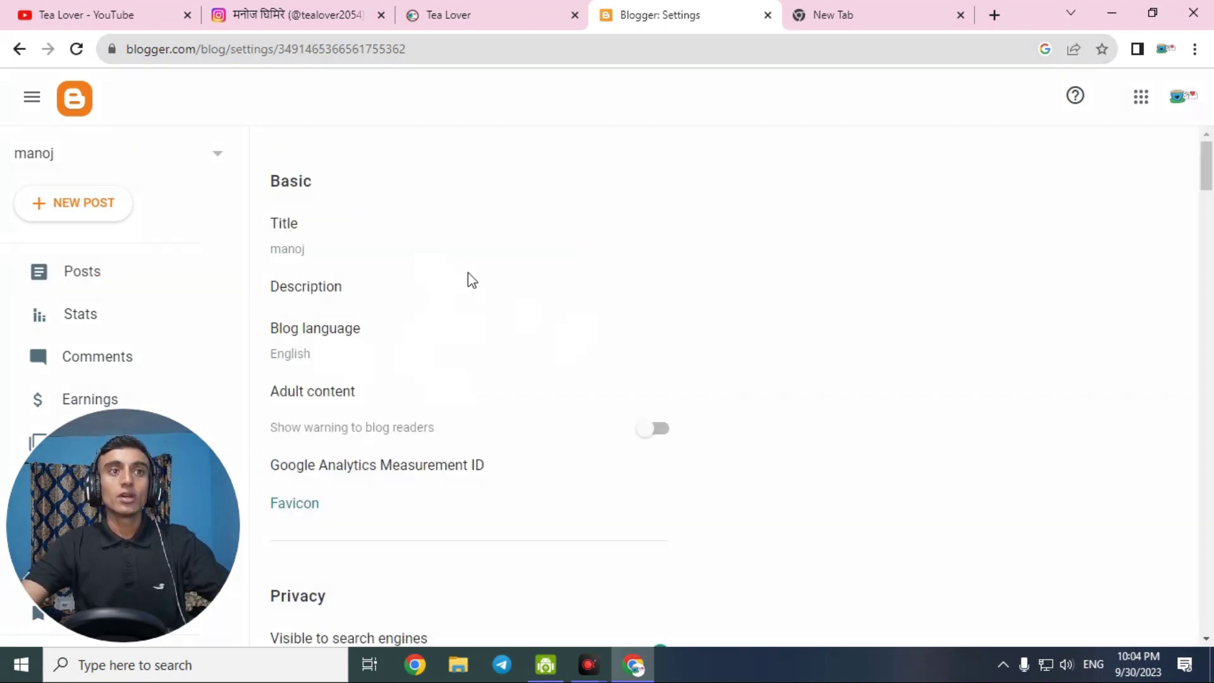
- Open the Custom domain entry in the Publishing section of the blog's settings
scroll(471, 282, down, 9)
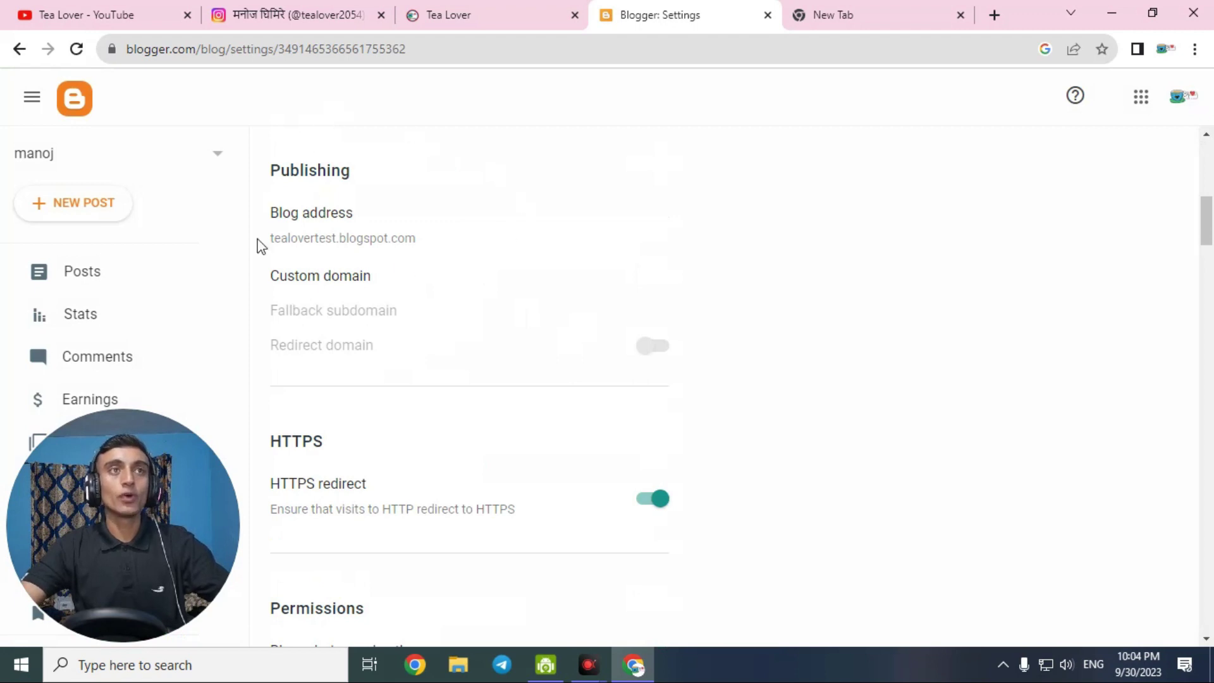
click(322, 278)
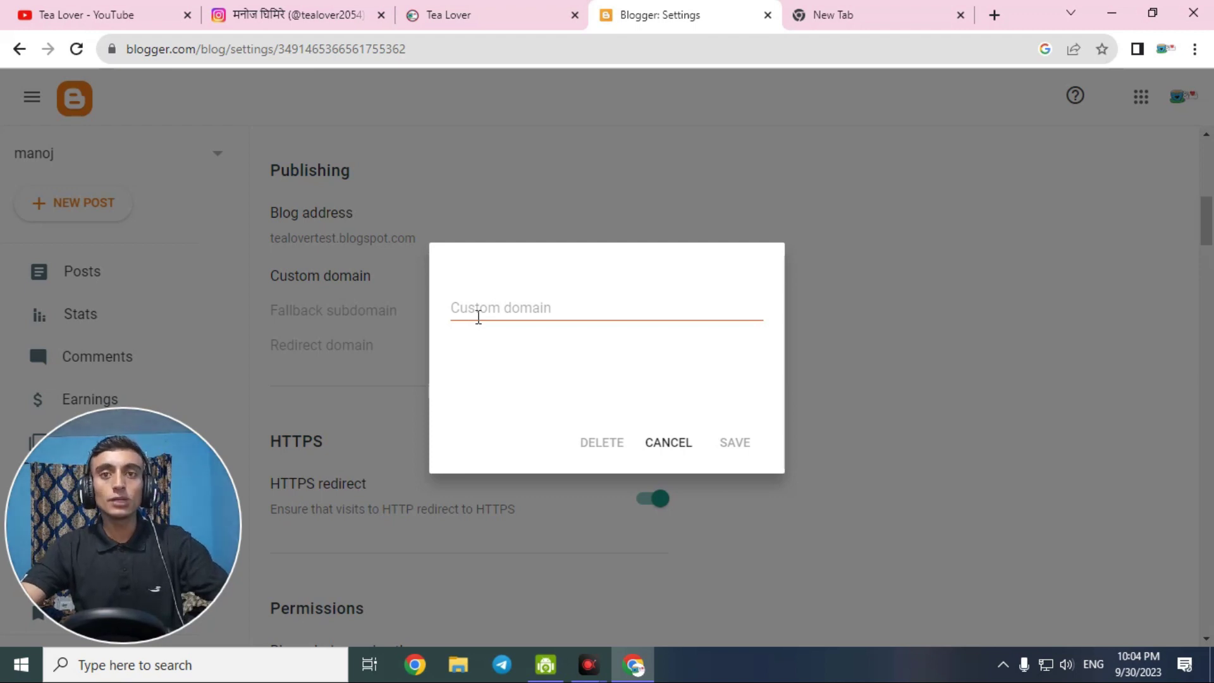
- Open freedomain.one in the empty browser tab and log in with the account's e-mail and password
click(864, 9)
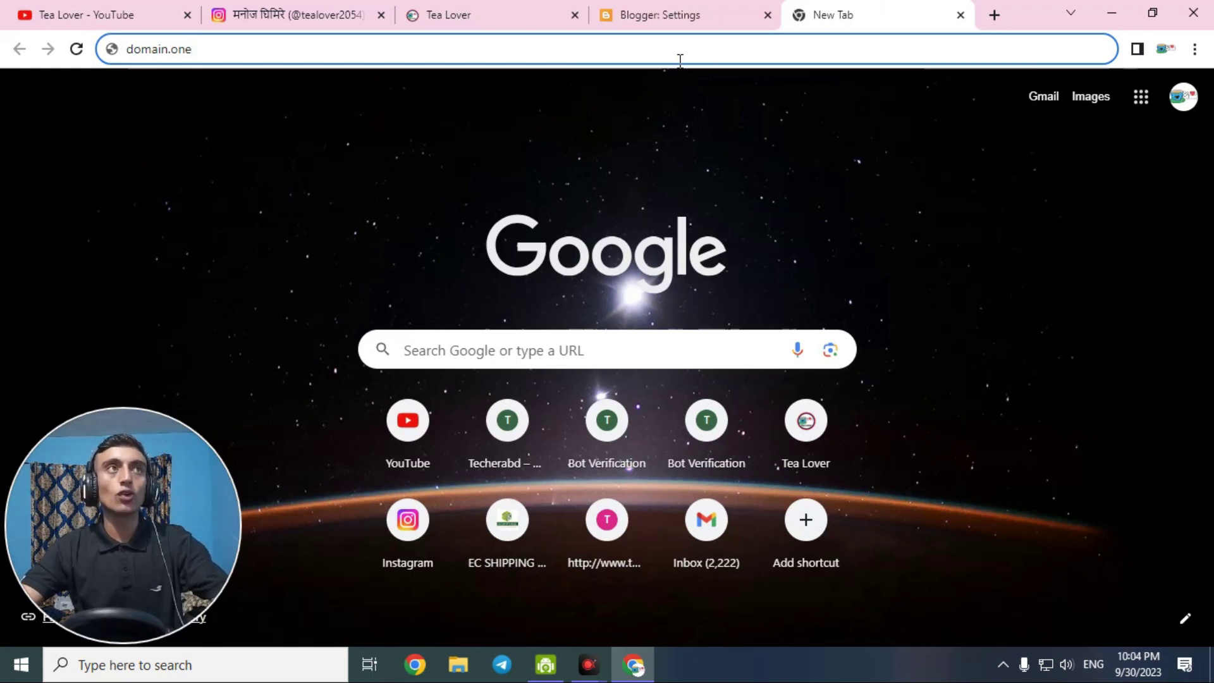
key(Return)
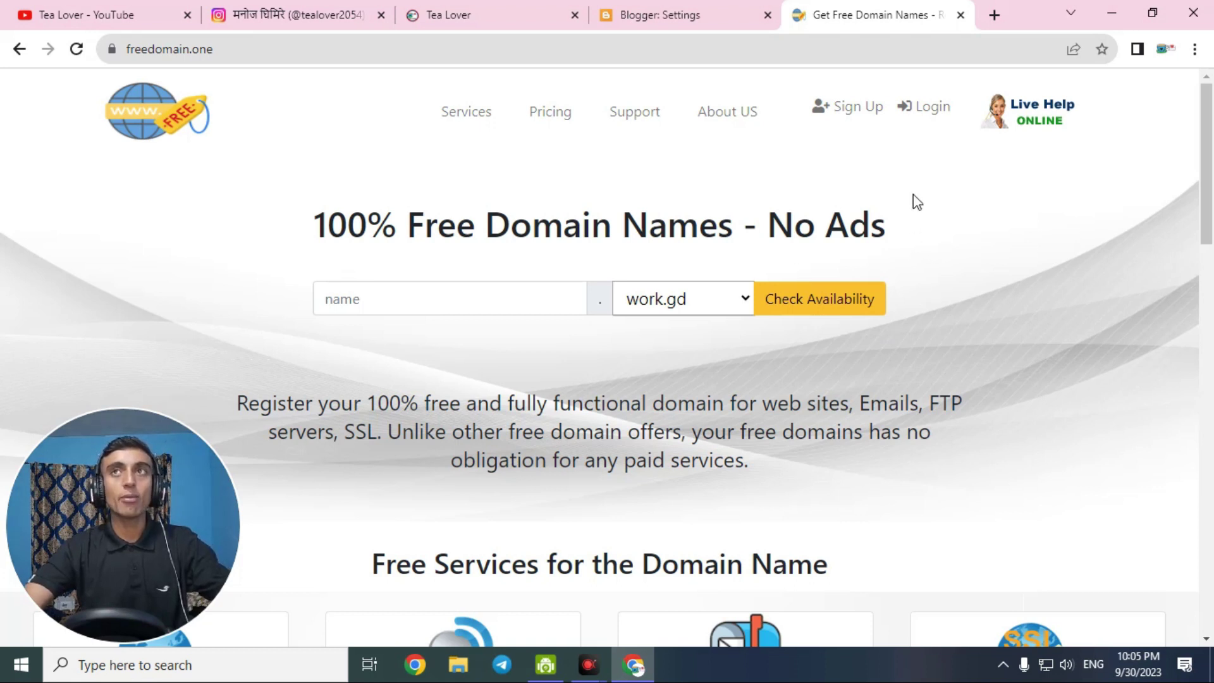
click(926, 108)
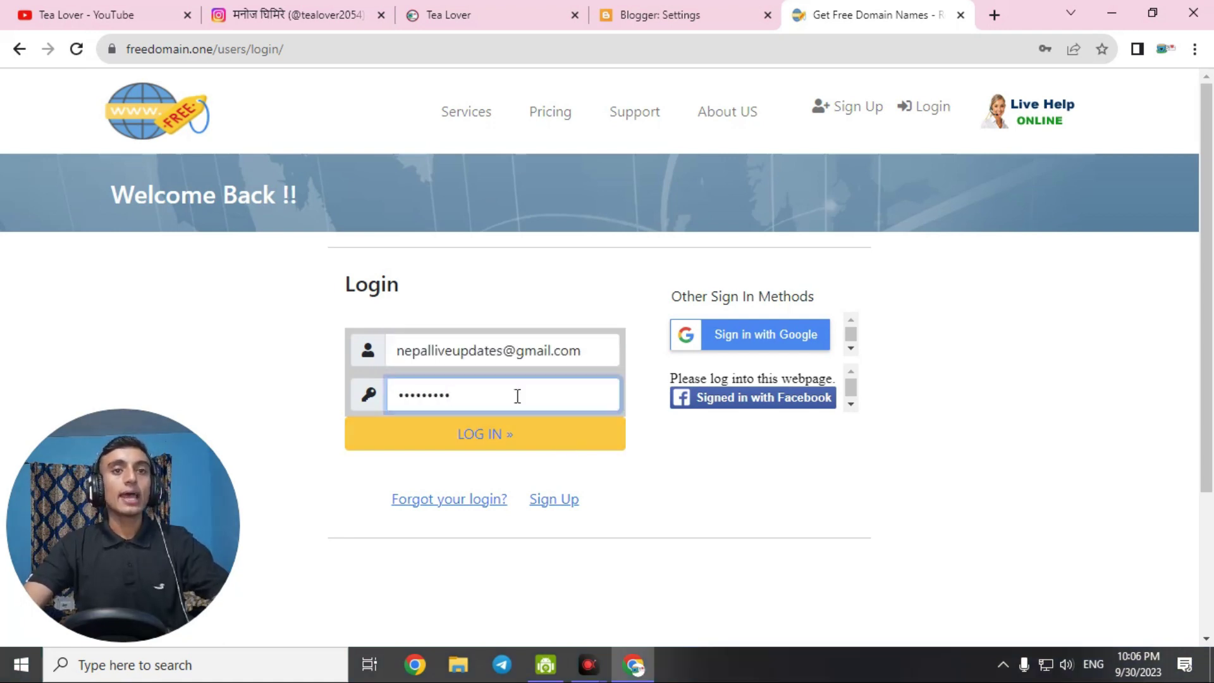
click(419, 429)
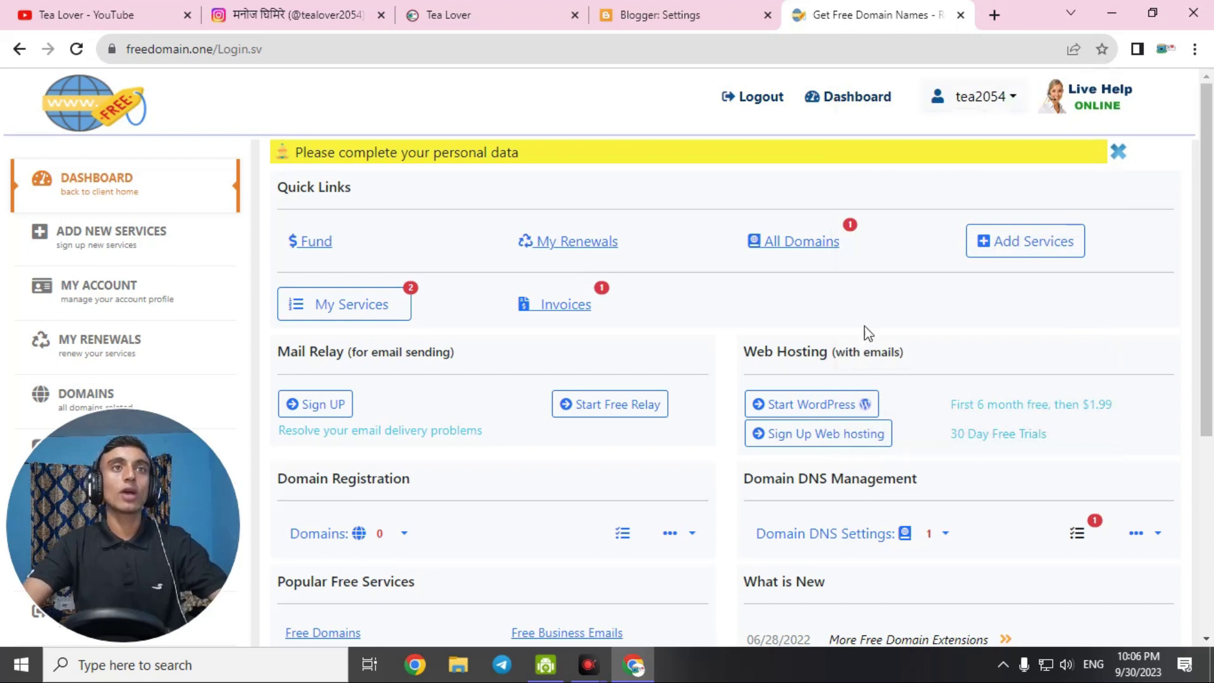
- Open the Domain DNS control panel for fbzetbzt.work.gd from the registered services and highlight the domain name
click(331, 308)
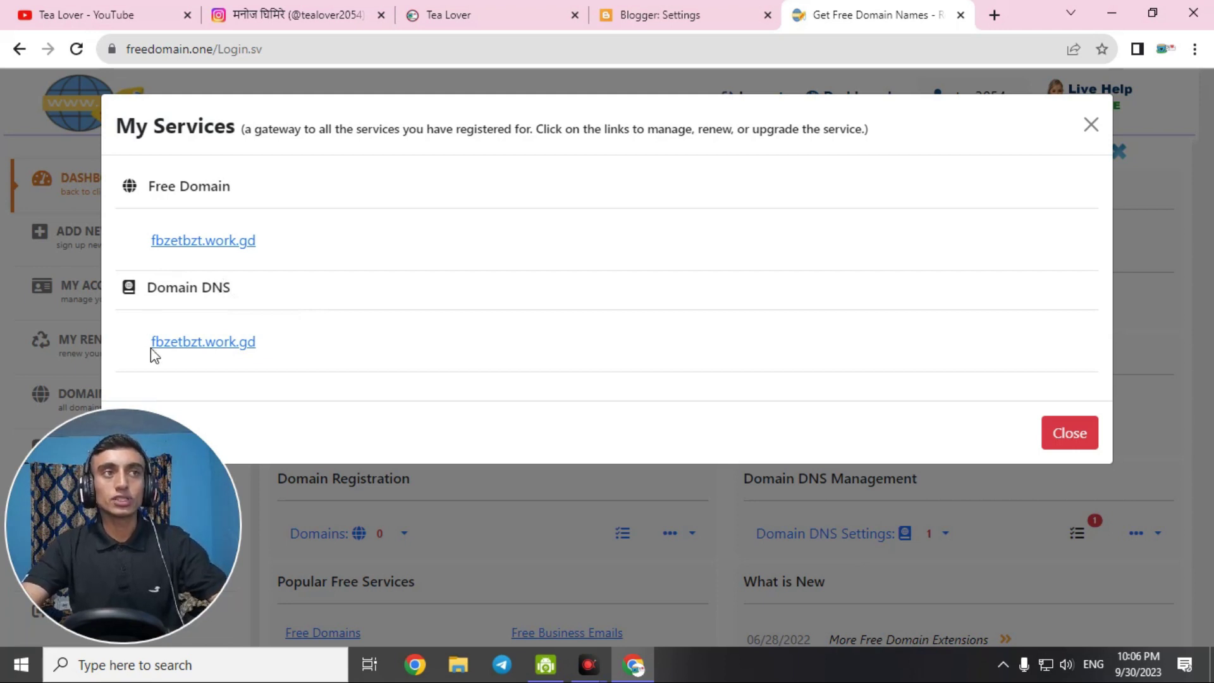
click(200, 345)
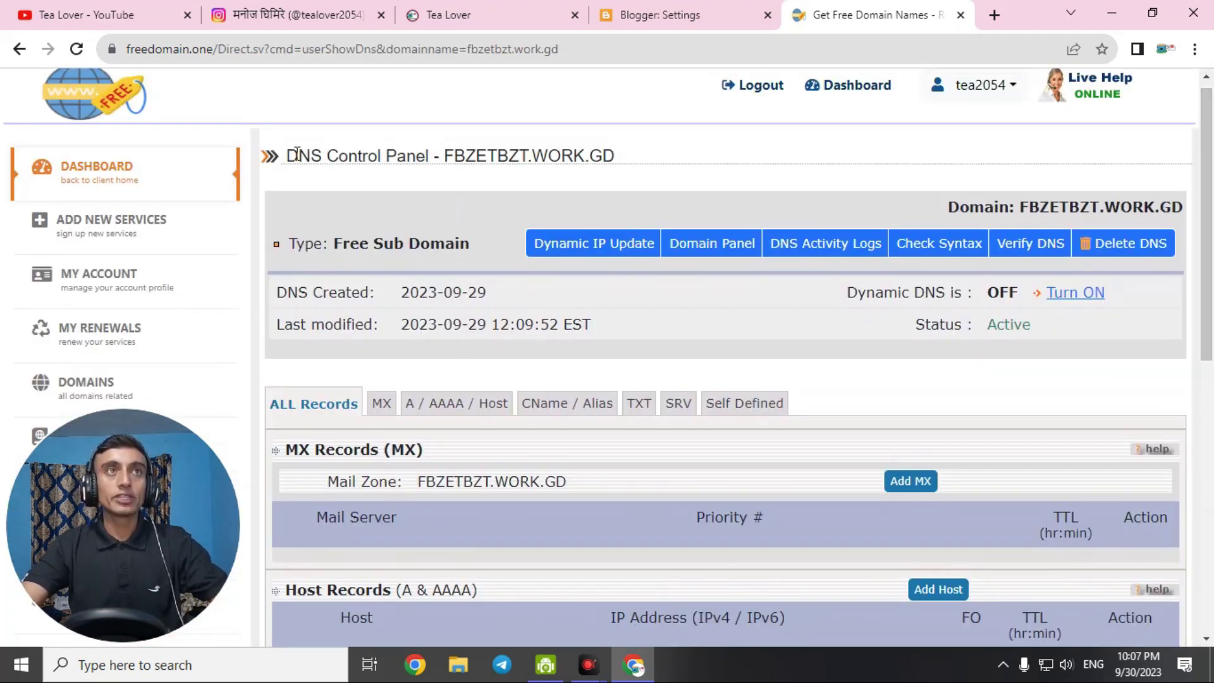
drag(444, 155, 624, 154)
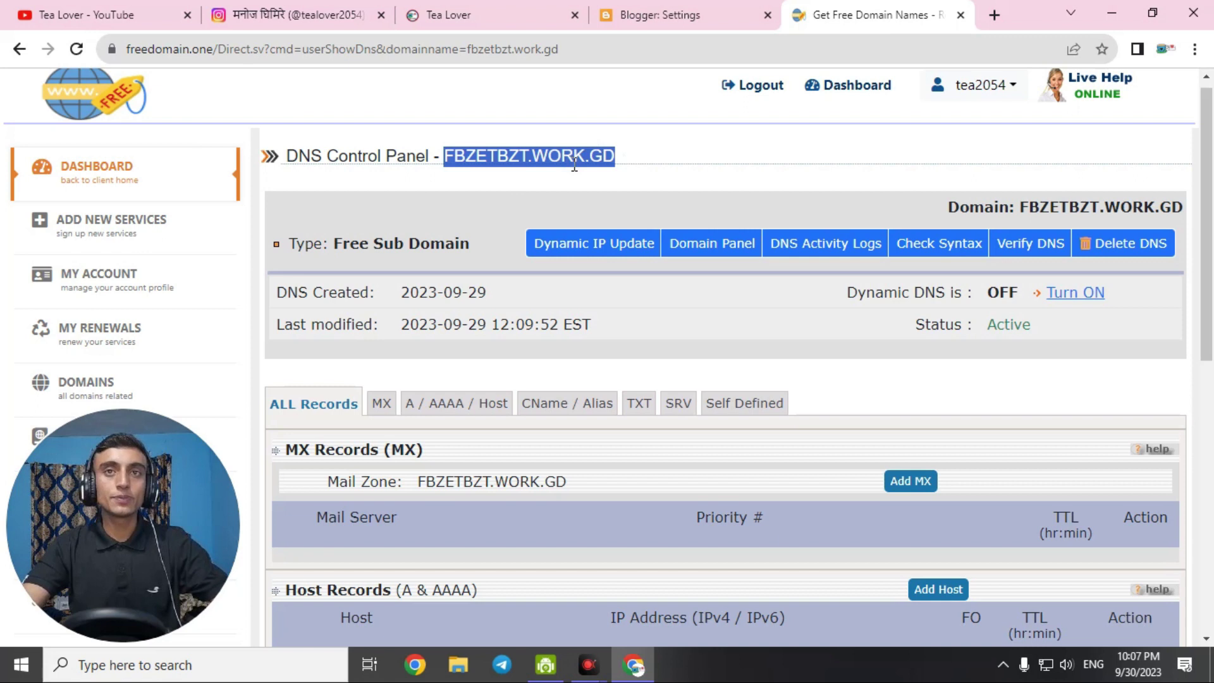
click(471, 139)
drag(444, 155, 649, 171)
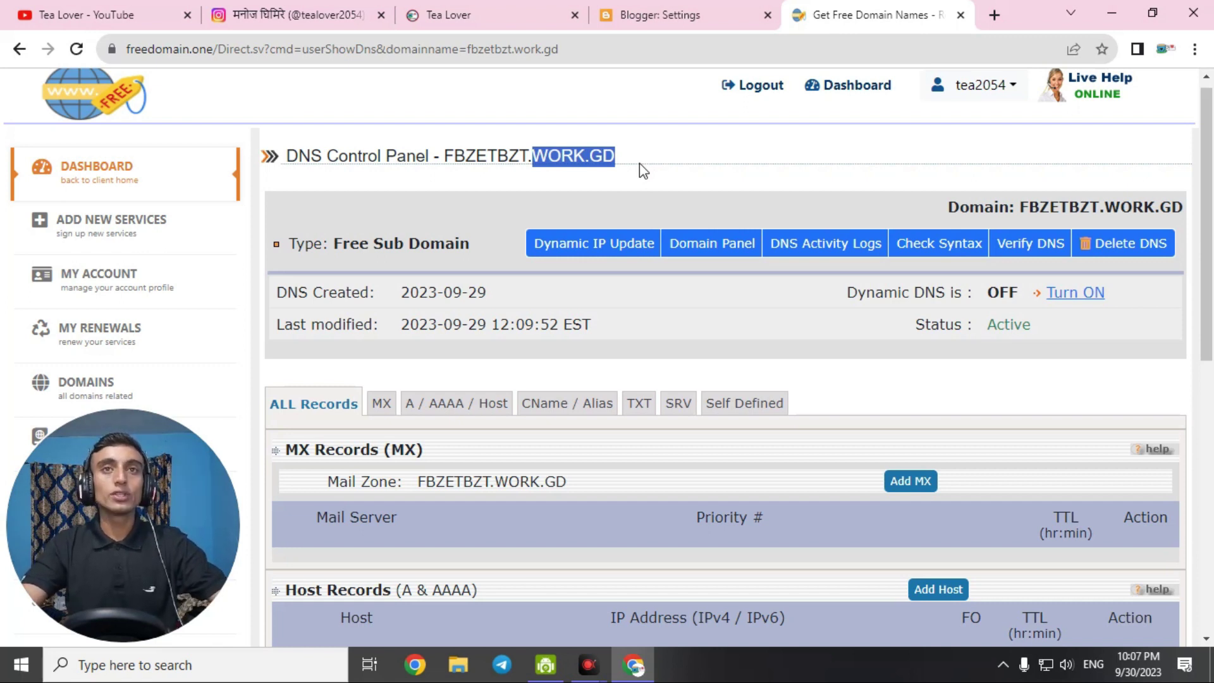
scroll(297, 231, down, 8)
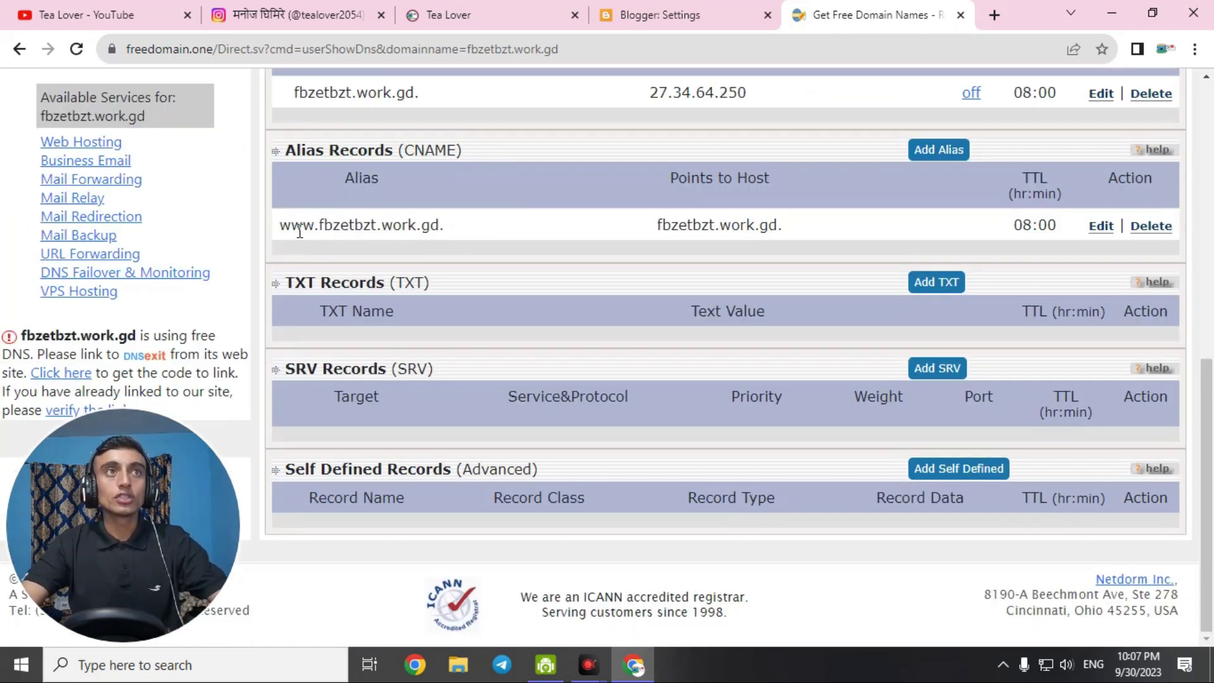
drag(280, 225, 411, 225)
right_click(441, 226)
click(445, 246)
click(626, 17)
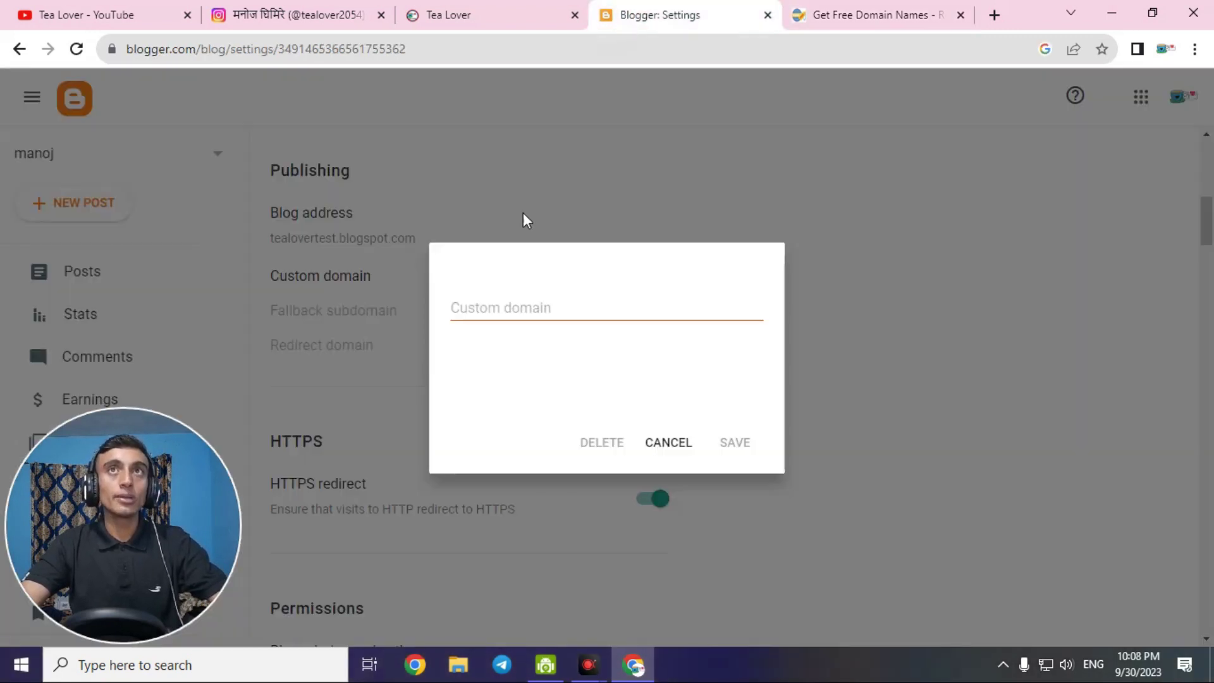
click(509, 311)
right_click(510, 311)
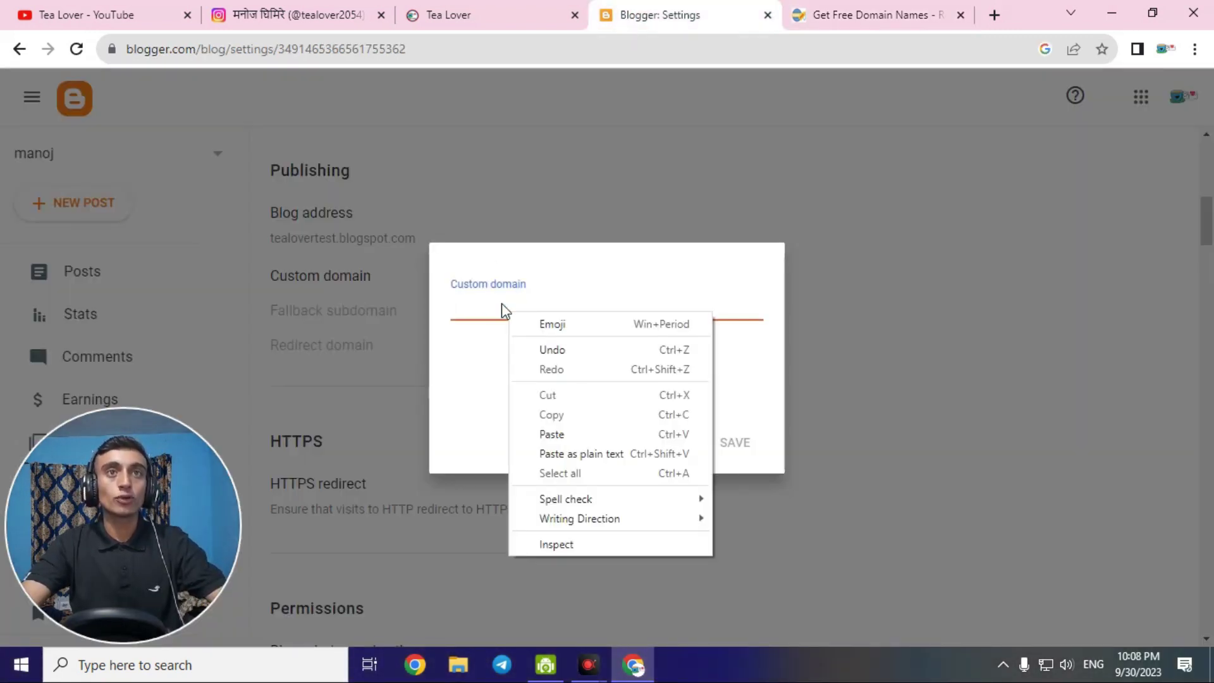
click(568, 433)
click(733, 442)
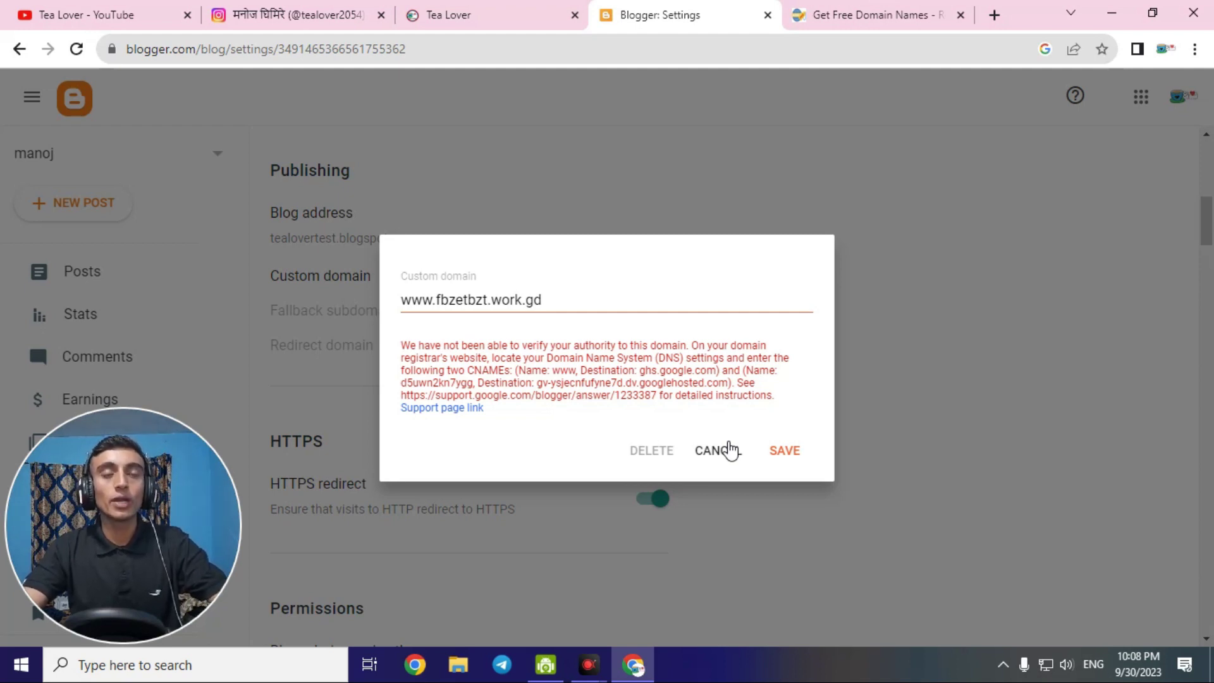
- Copy the first CNAME name, www, from Blogger's domain instructions and return to the Alias Records on freedomain.one
drag(554, 372, 576, 372)
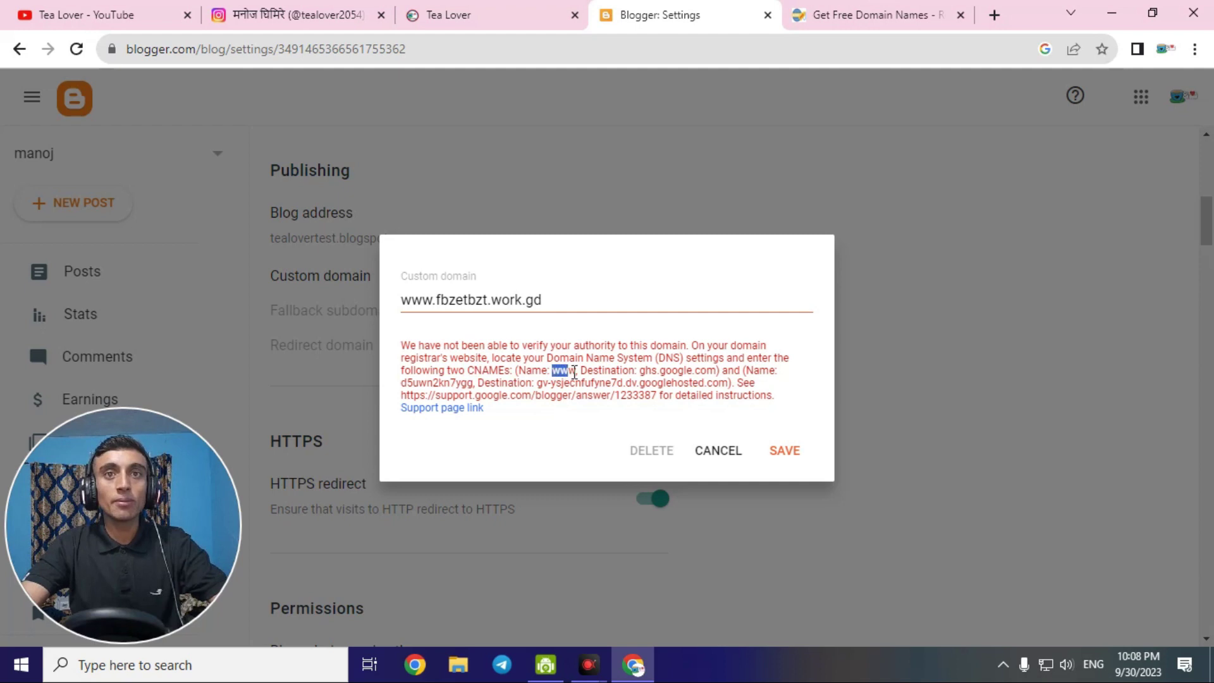
right_click(556, 372)
click(594, 384)
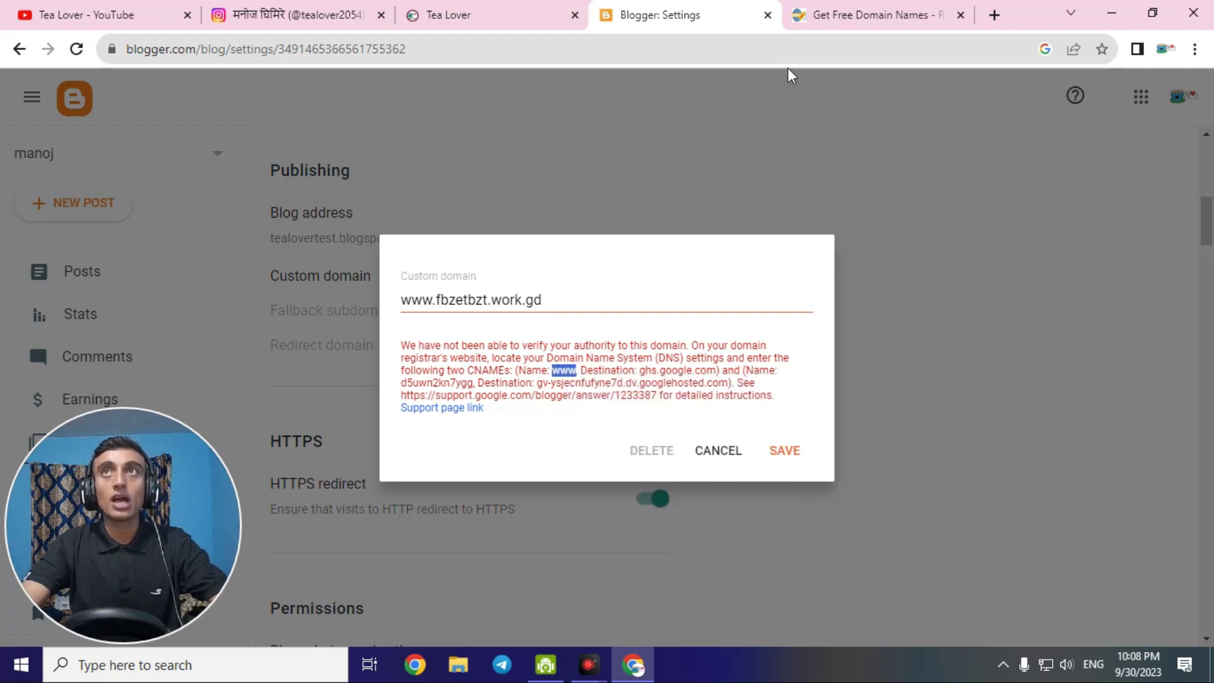
click(832, 19)
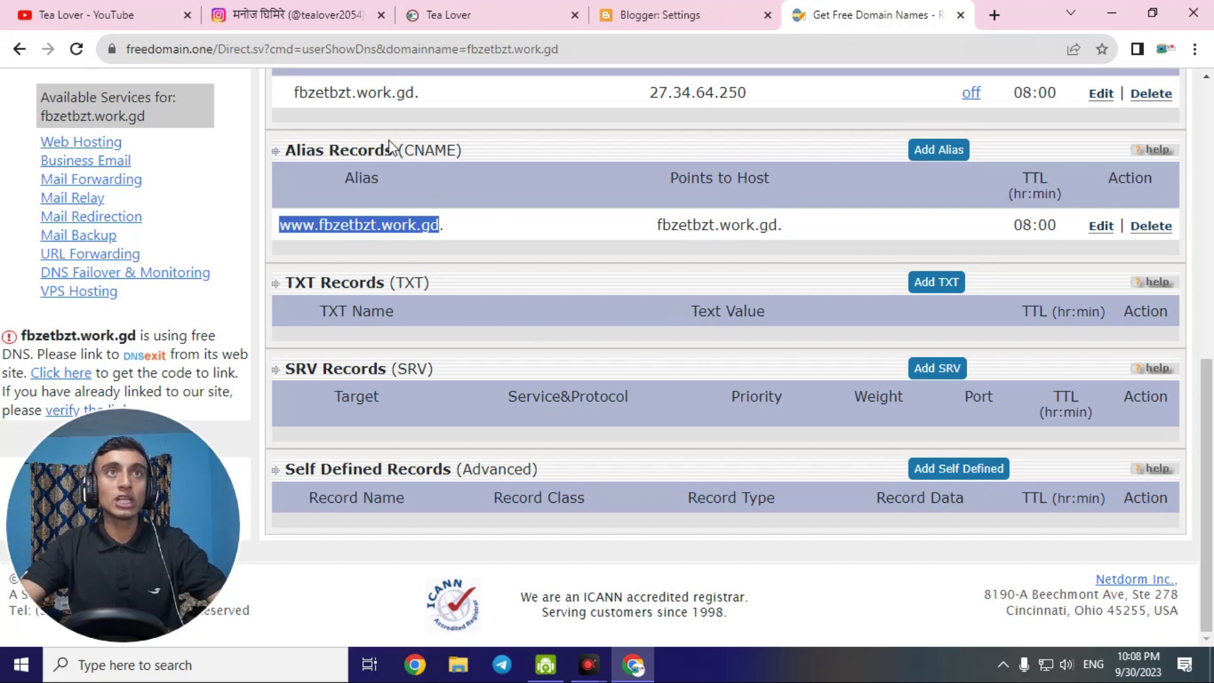
drag(393, 150, 487, 151)
click(499, 147)
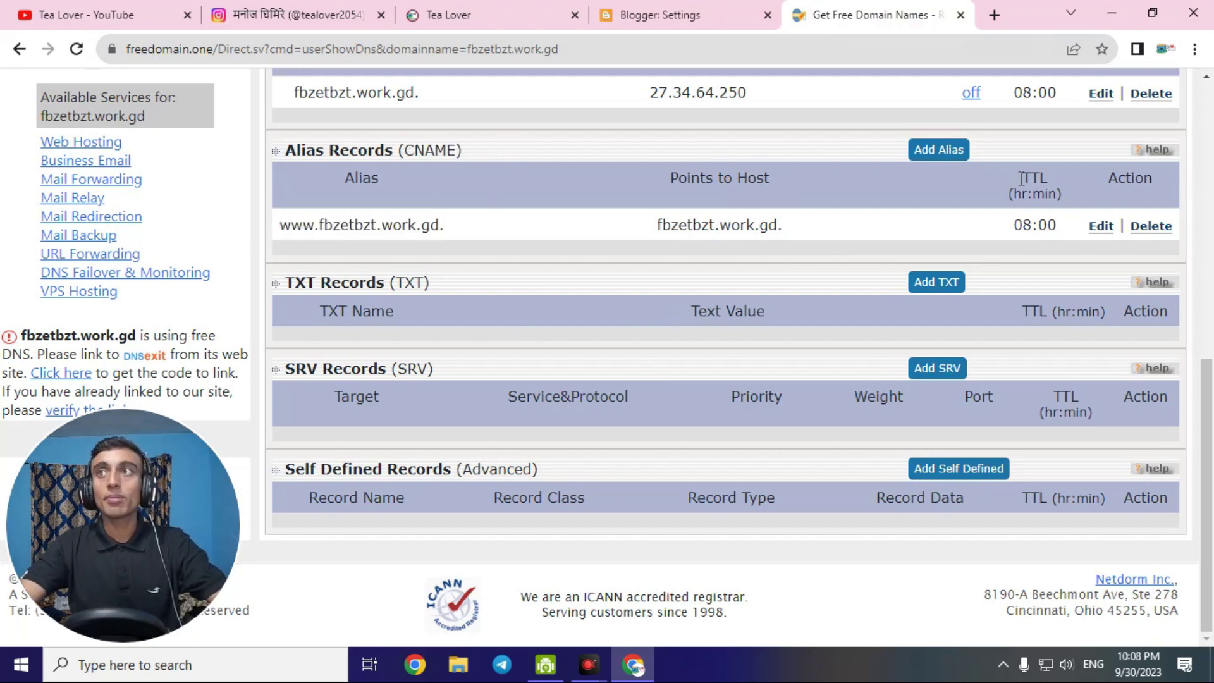
click(1101, 226)
click(561, 334)
drag(562, 334, 456, 334)
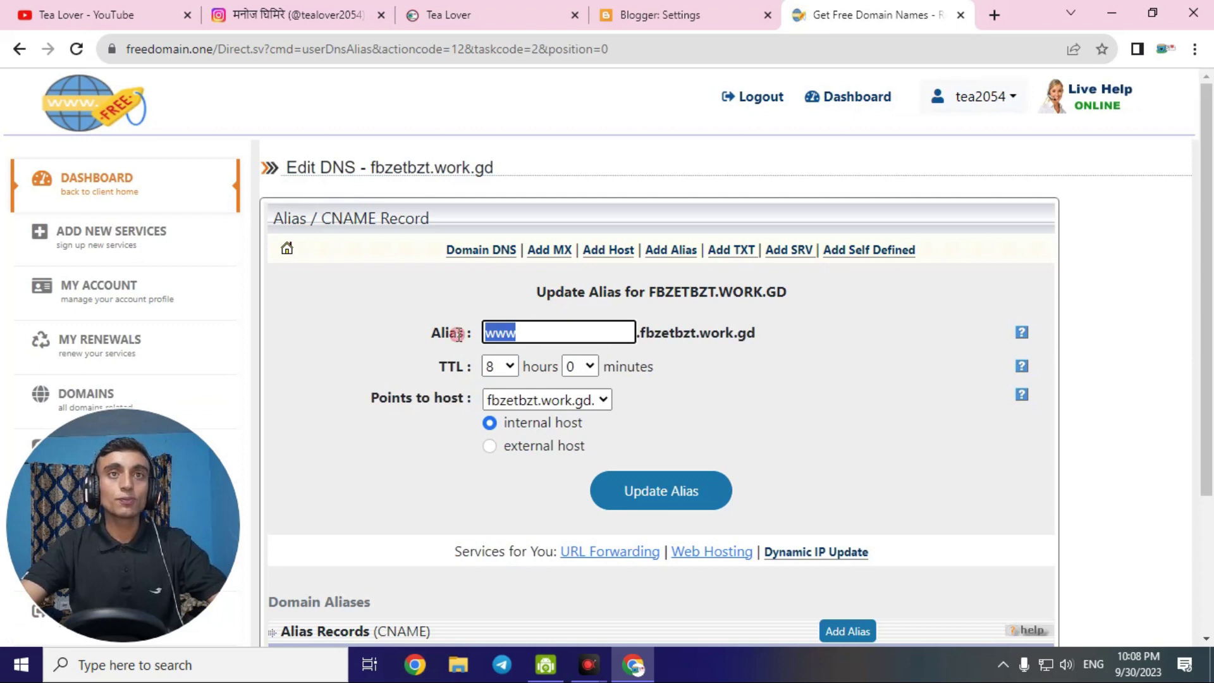
right_click(497, 330)
click(575, 410)
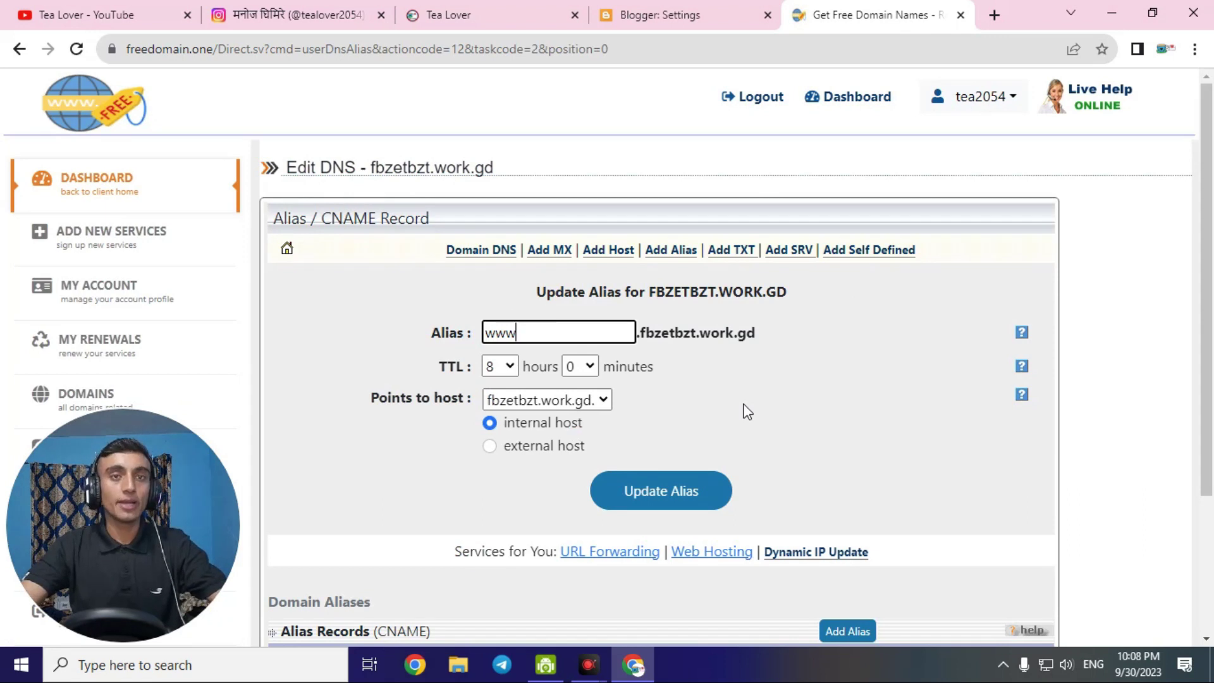
- Set the www alias's TTL to 1 hour and choose an external host as its target
click(509, 367)
click(492, 30)
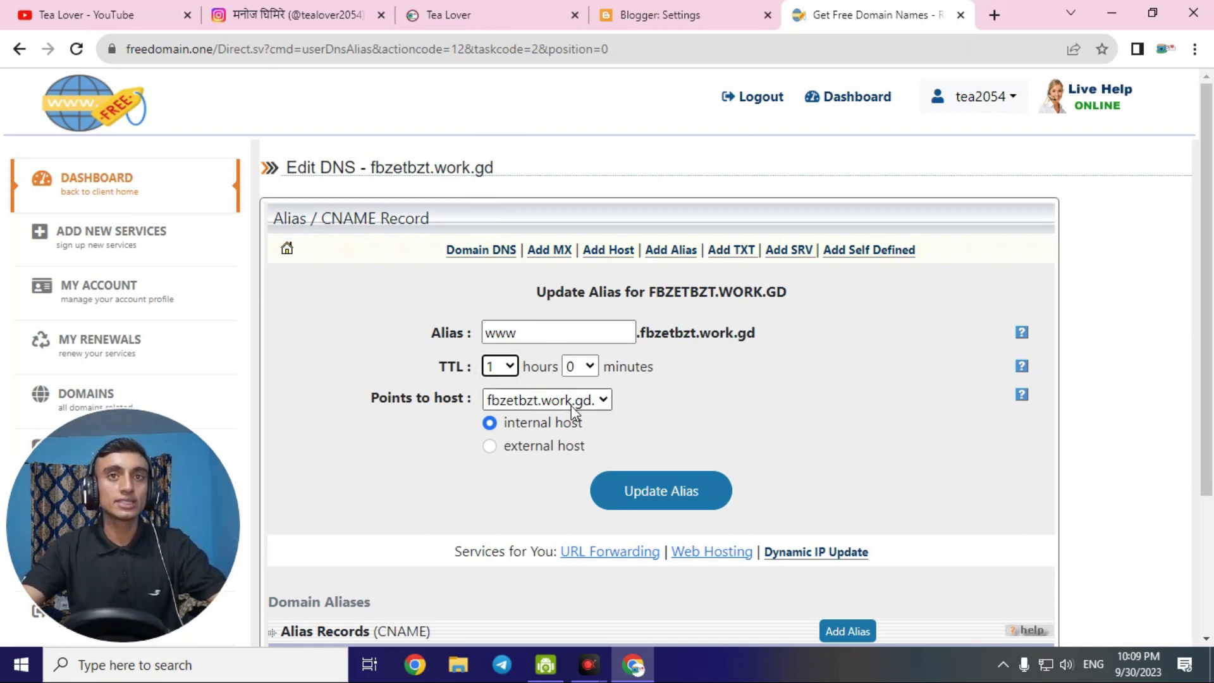
click(490, 447)
- Copy the first CNAME destination, ghs.google.com, from Blogger's domain verification instructions
click(724, 9)
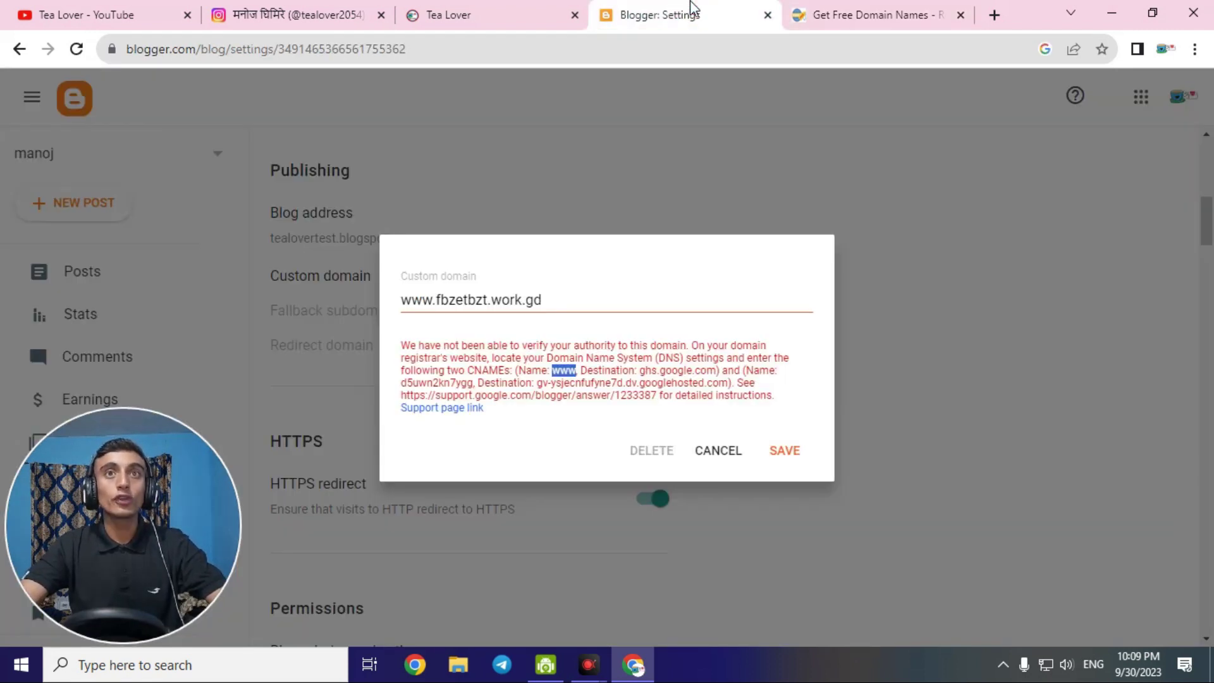
drag(643, 373, 717, 373)
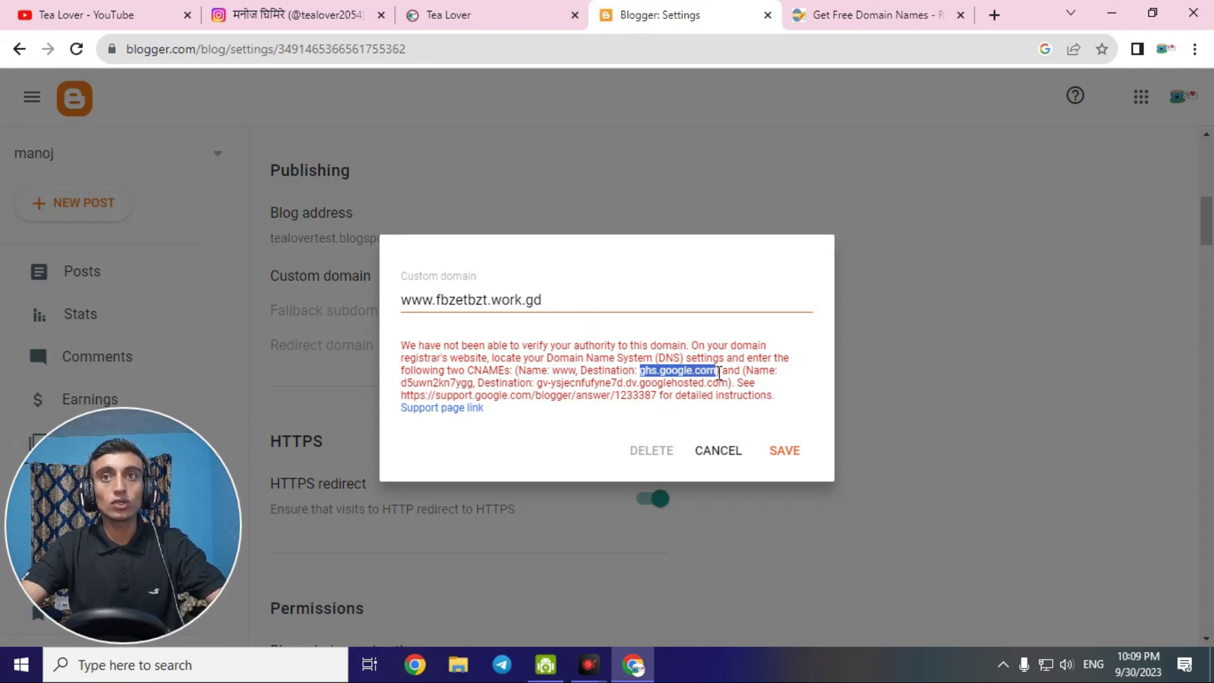
right_click(716, 372)
click(730, 382)
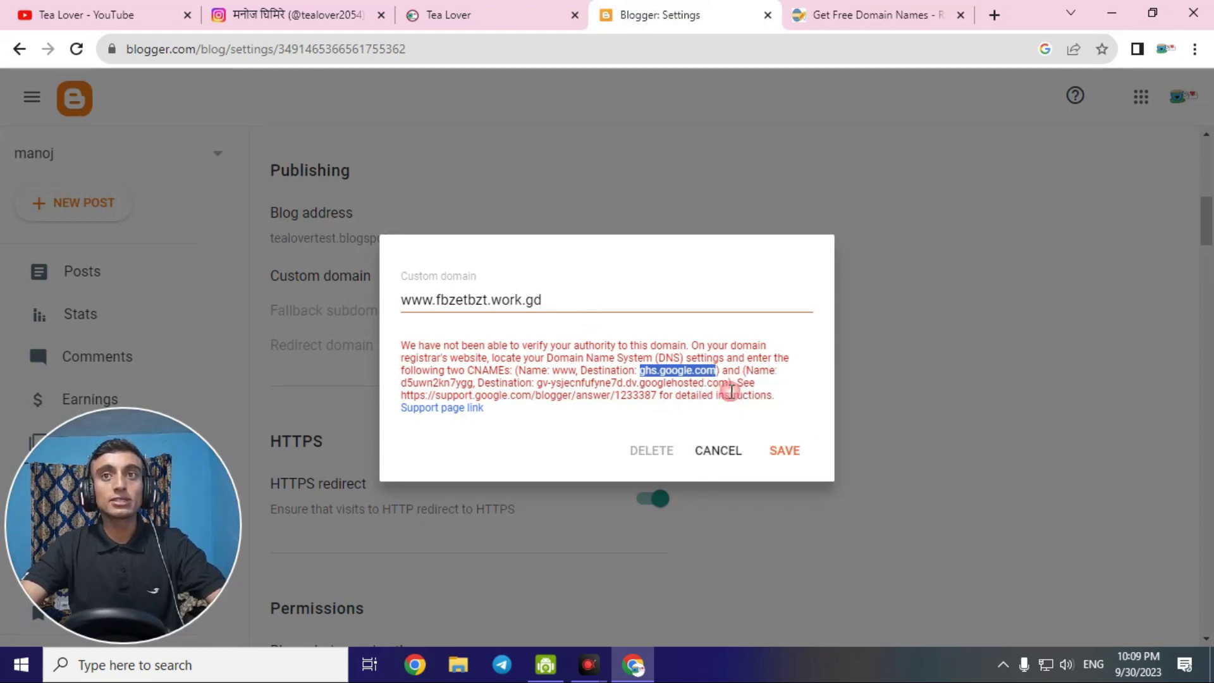
- Paste ghs.google.com as the external host on freedomain.one and update the www alias
click(815, 14)
click(544, 405)
right_click(529, 399)
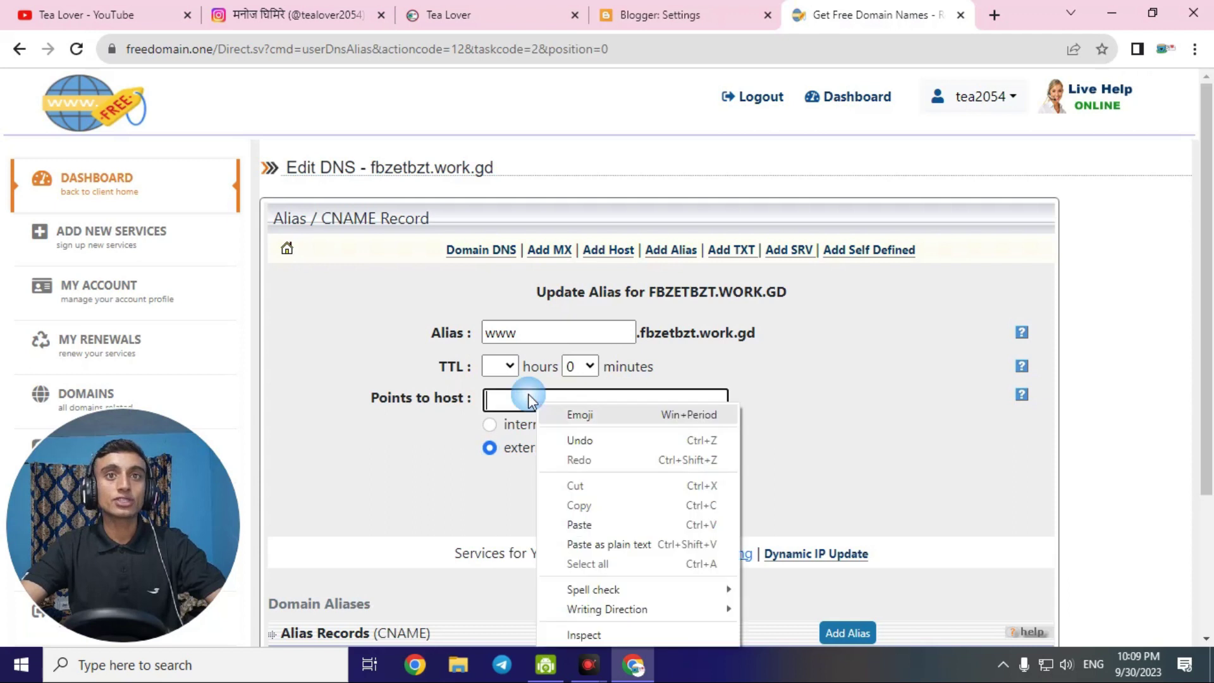
click(607, 523)
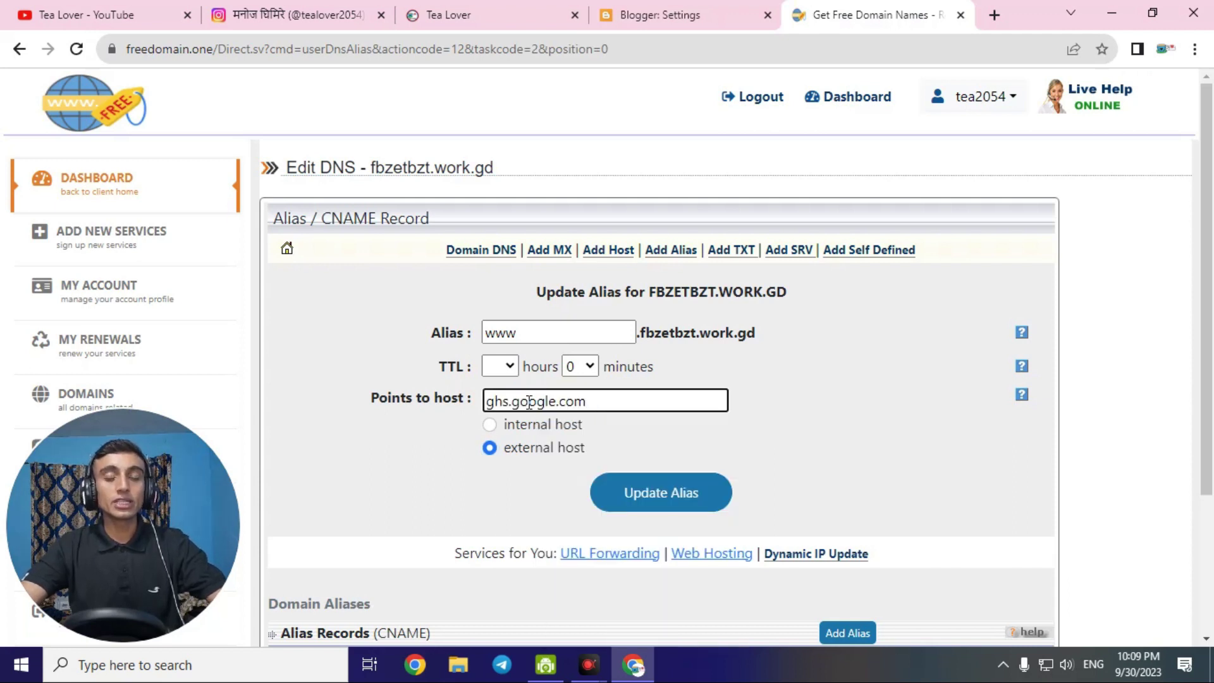
click(684, 504)
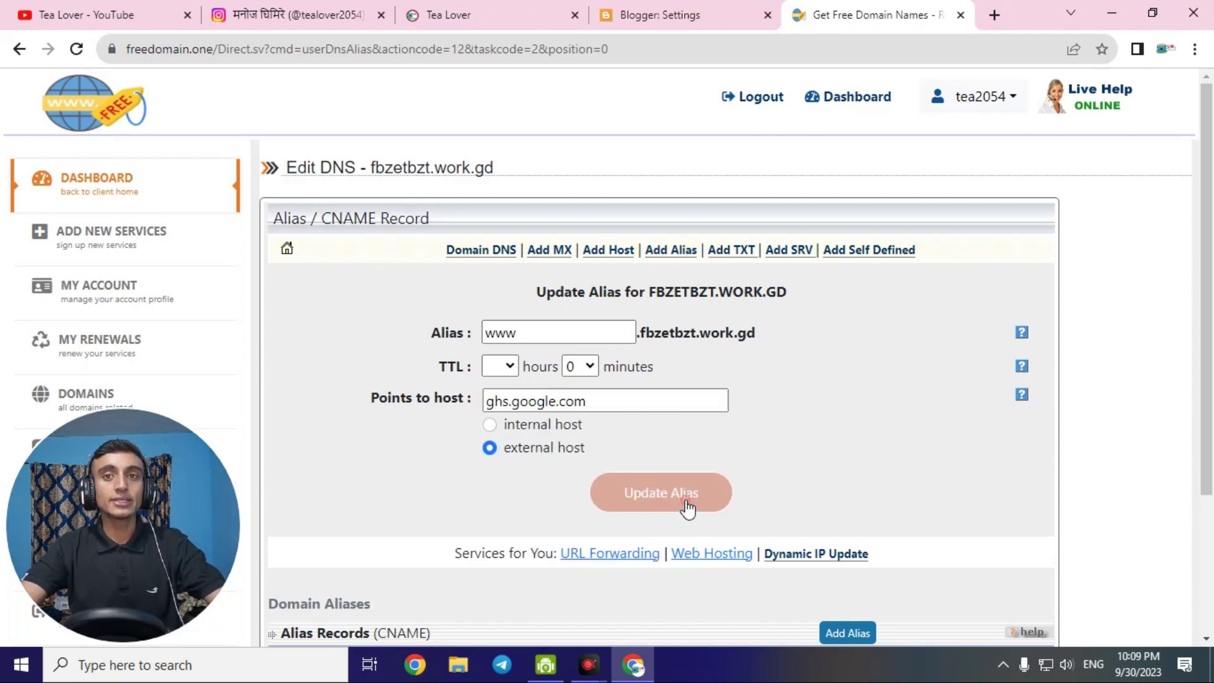
drag(282, 454, 752, 463)
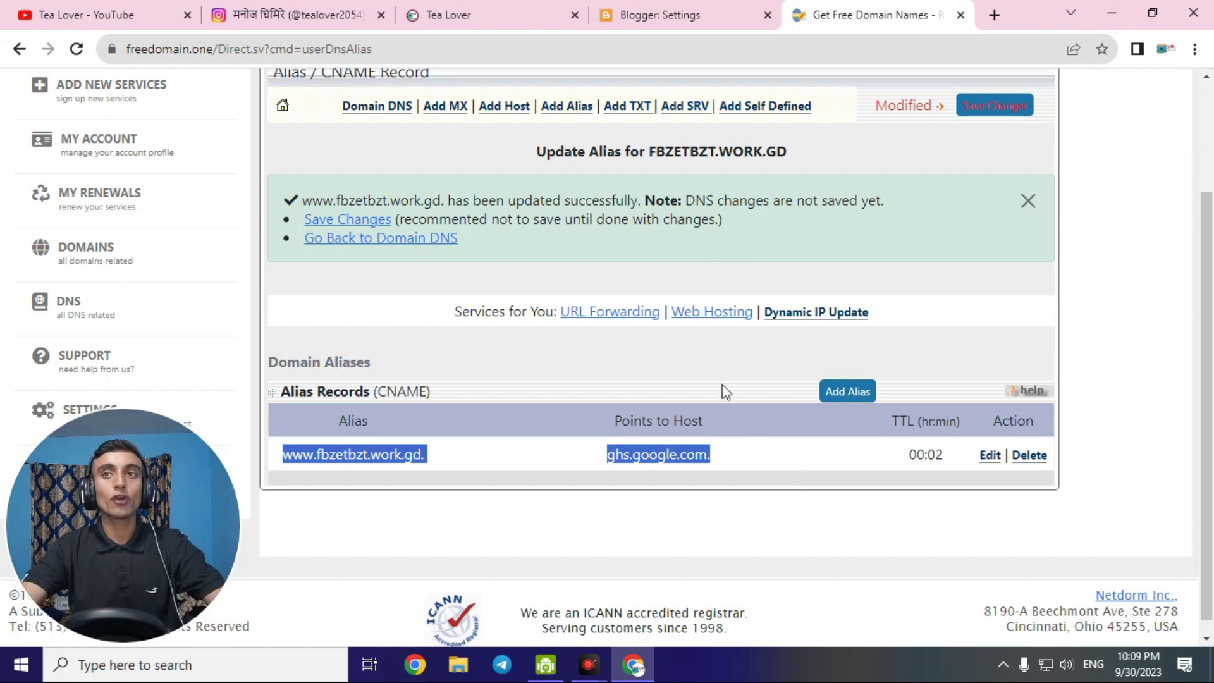
- Start a new alias record and paste the second CNAME name from Blogger's instructions as its alias name
click(850, 392)
key(ctrl+shift+Tab)
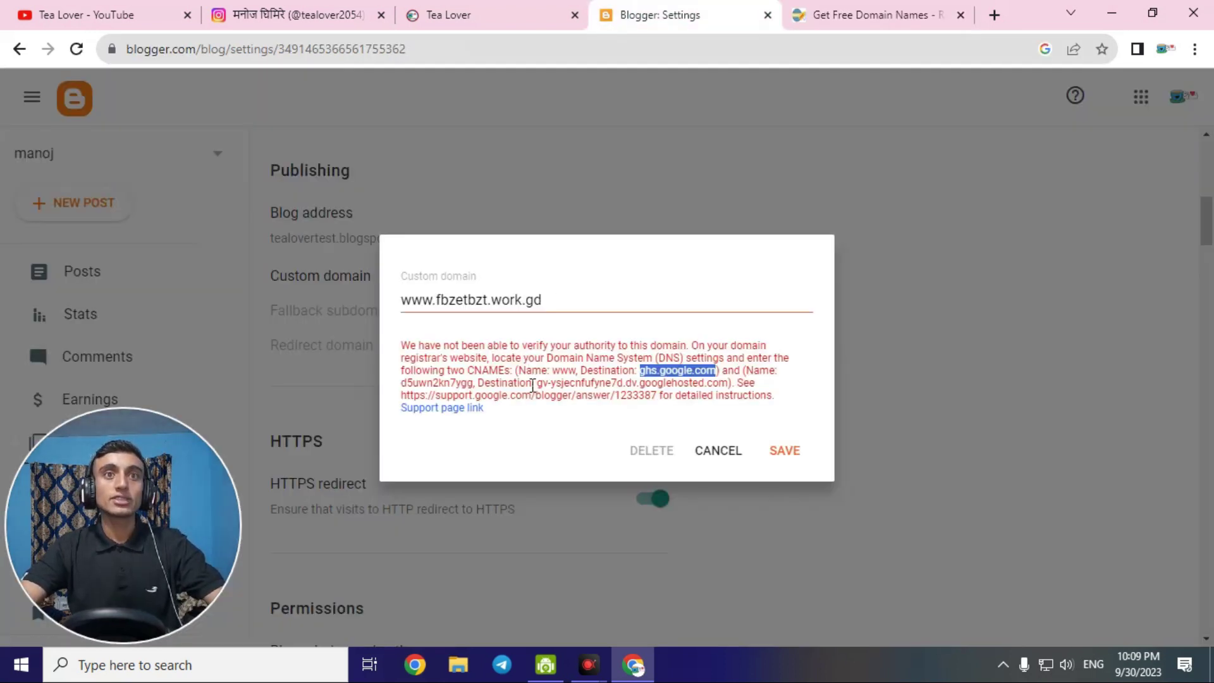
double_click(444, 383)
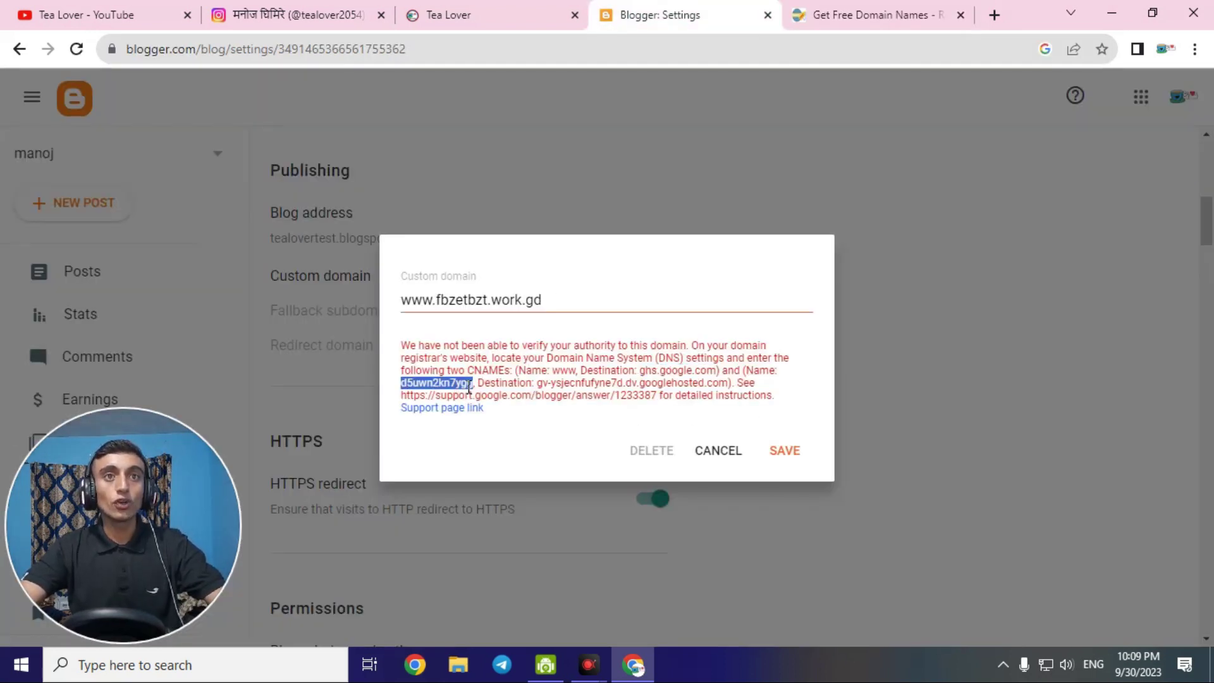
right_click(463, 385)
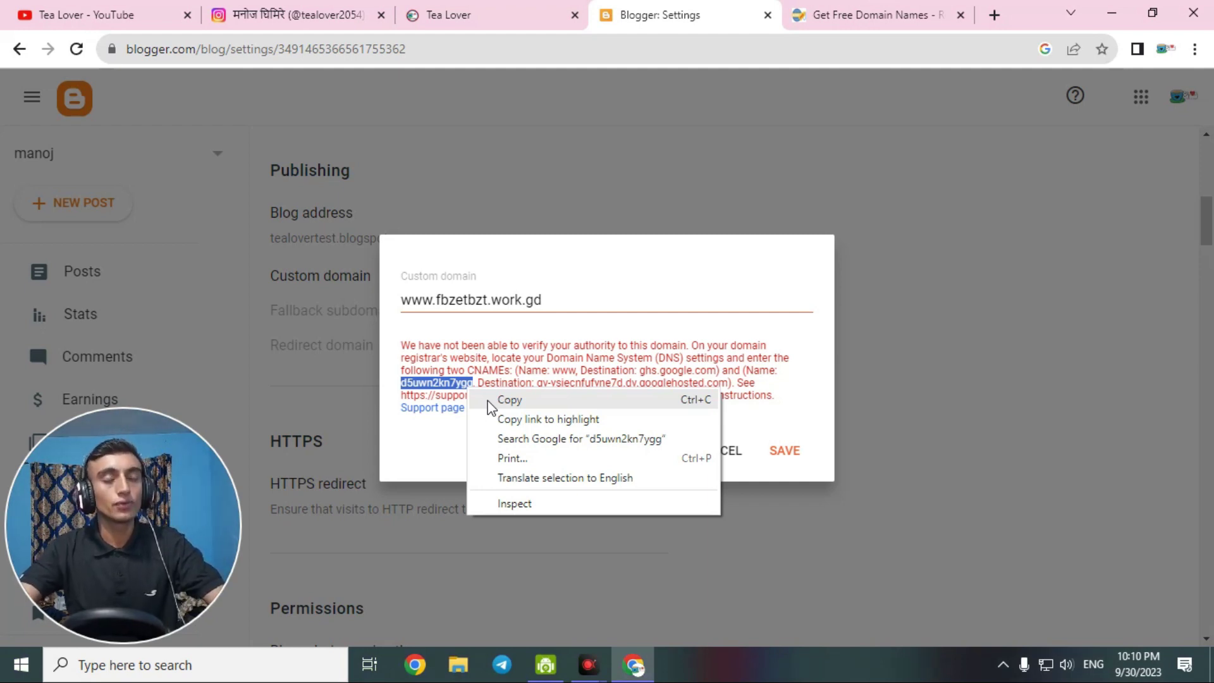
click(509, 399)
right_click(555, 339)
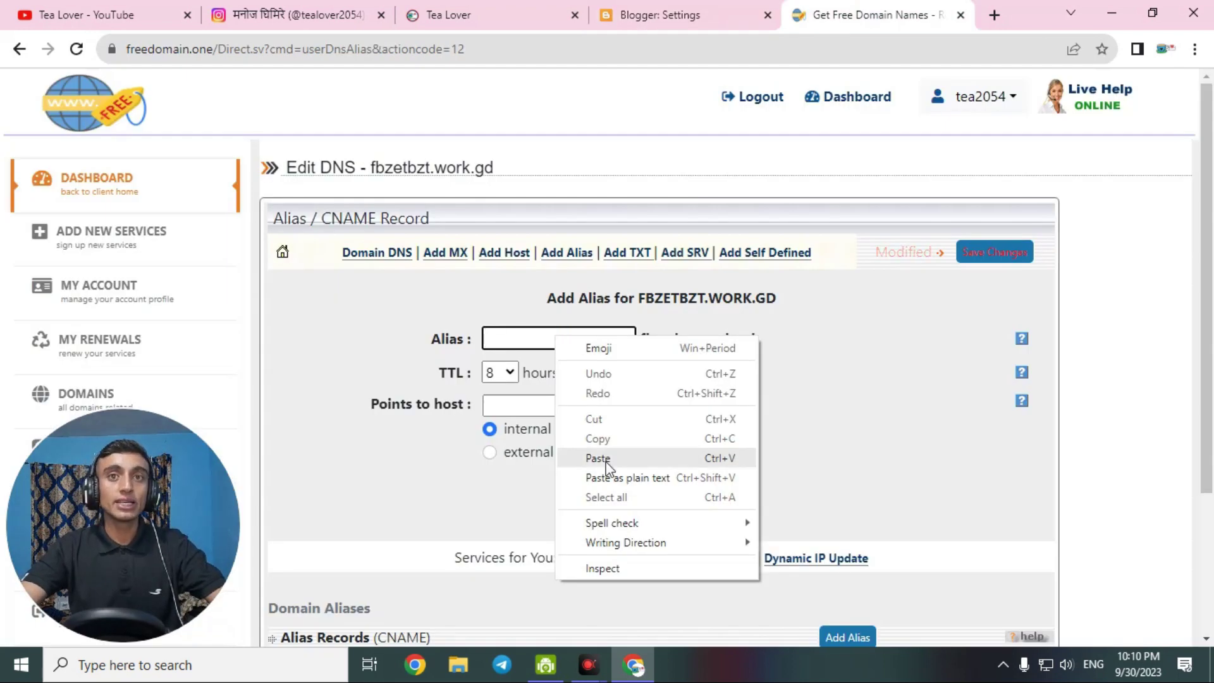
click(584, 458)
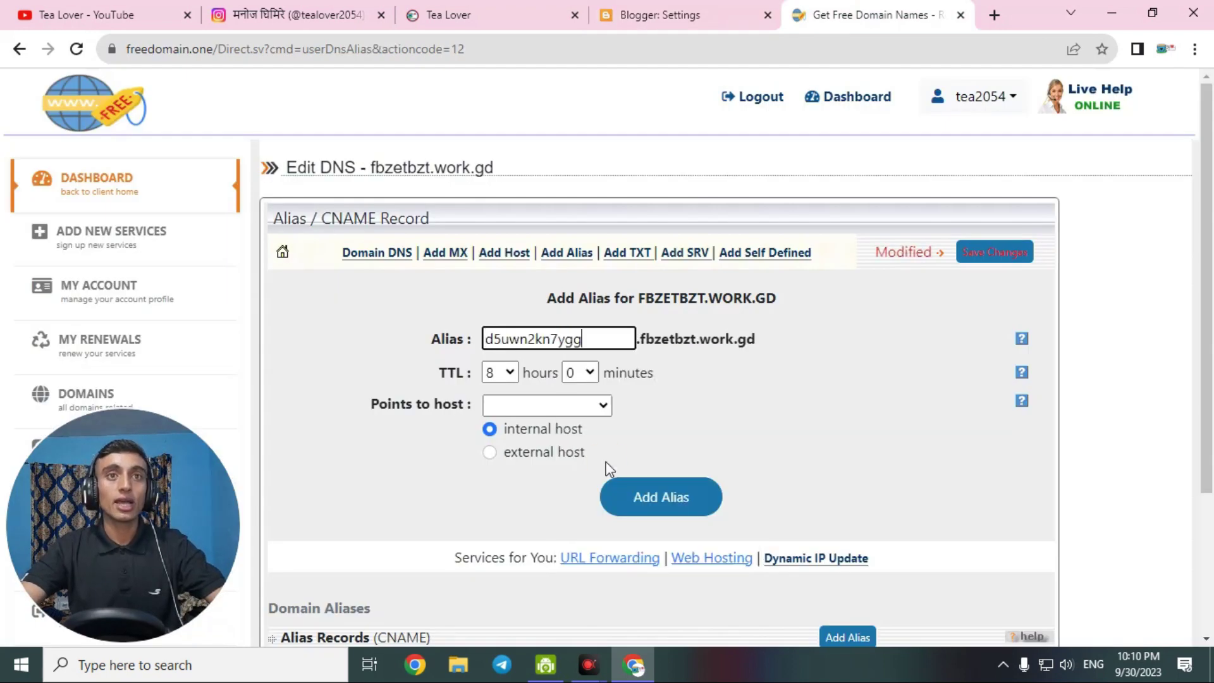
- Set the new alias's TTL to 1 hour and choose an external host as its target
click(508, 377)
click(500, 30)
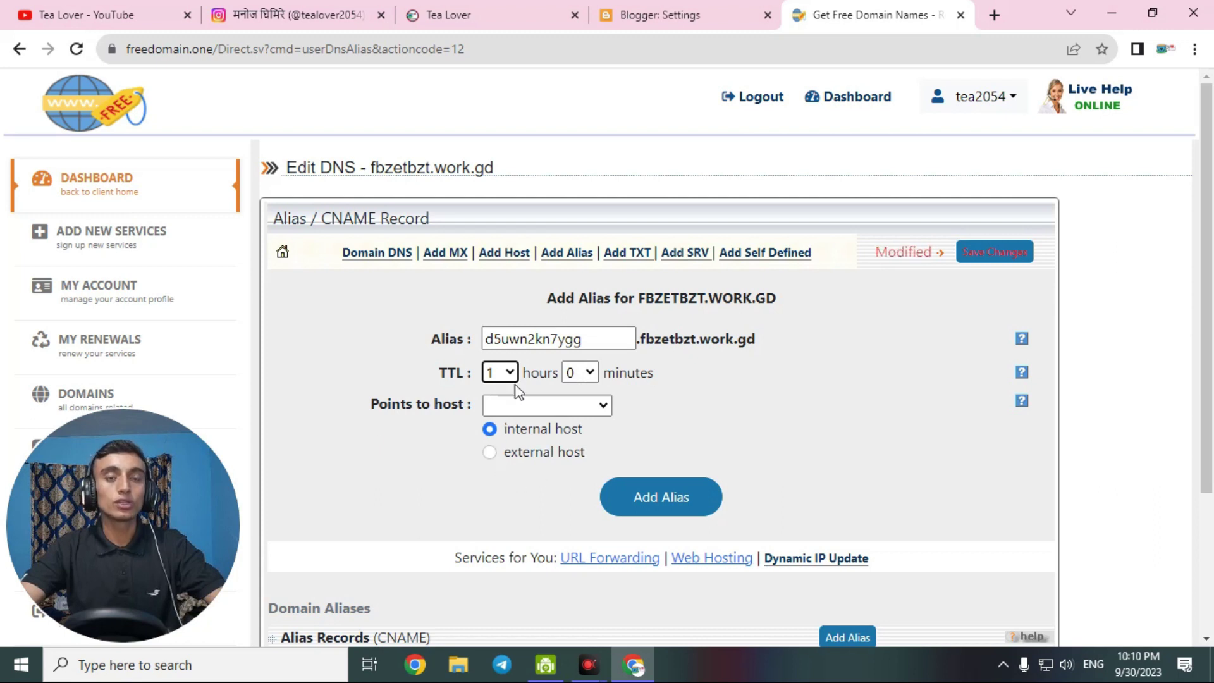
click(489, 453)
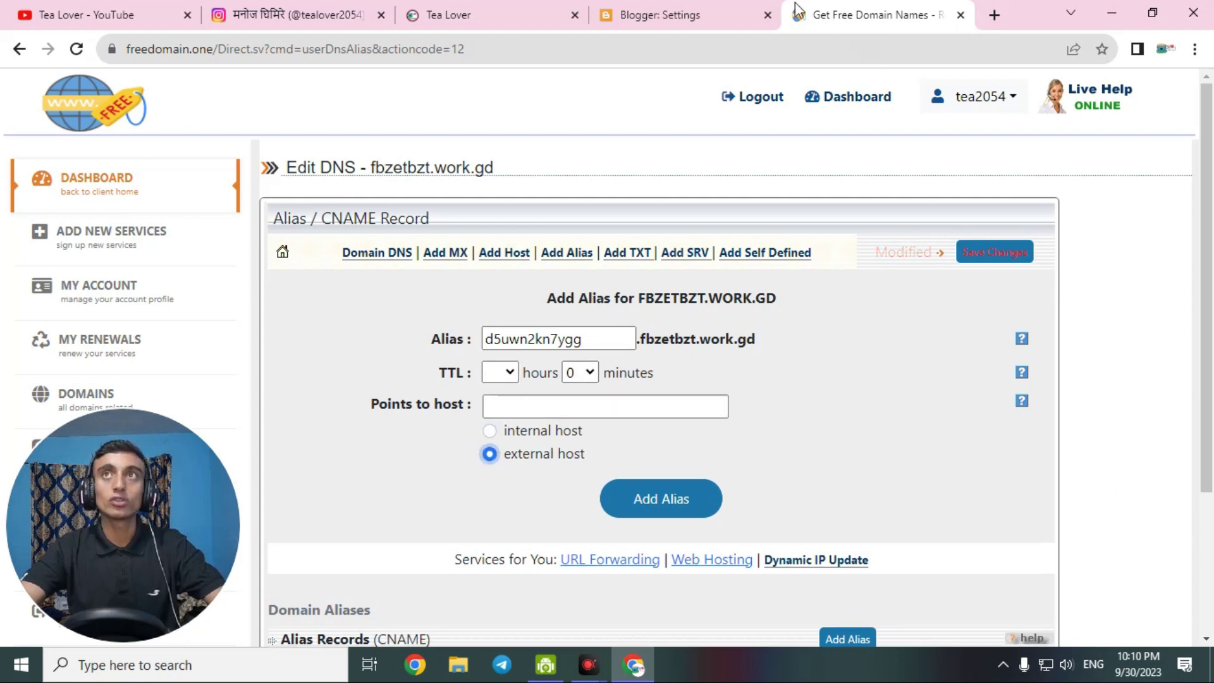
- Copy the second CNAME's googlehosted.com destination from Blogger, paste it as the external host, and add the alias
click(695, 14)
click(521, 386)
drag(539, 382, 730, 382)
key(ctrl+c)
key(ctrl+Tab)
key(ctrl+v)
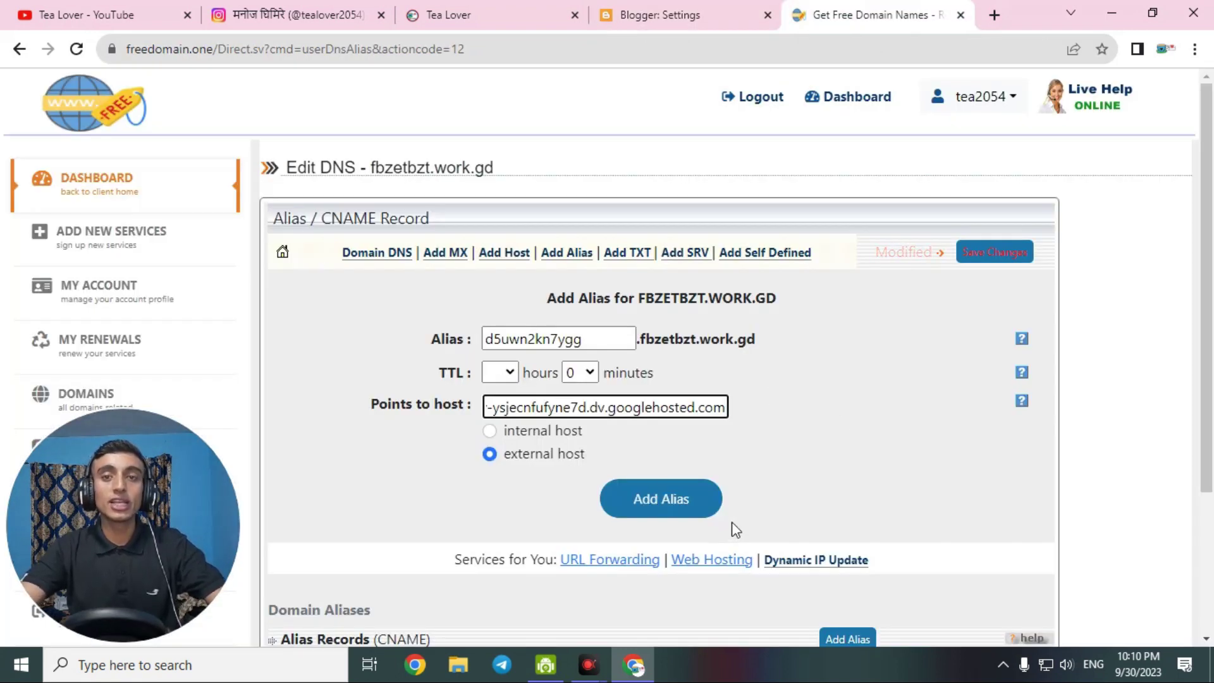
click(708, 504)
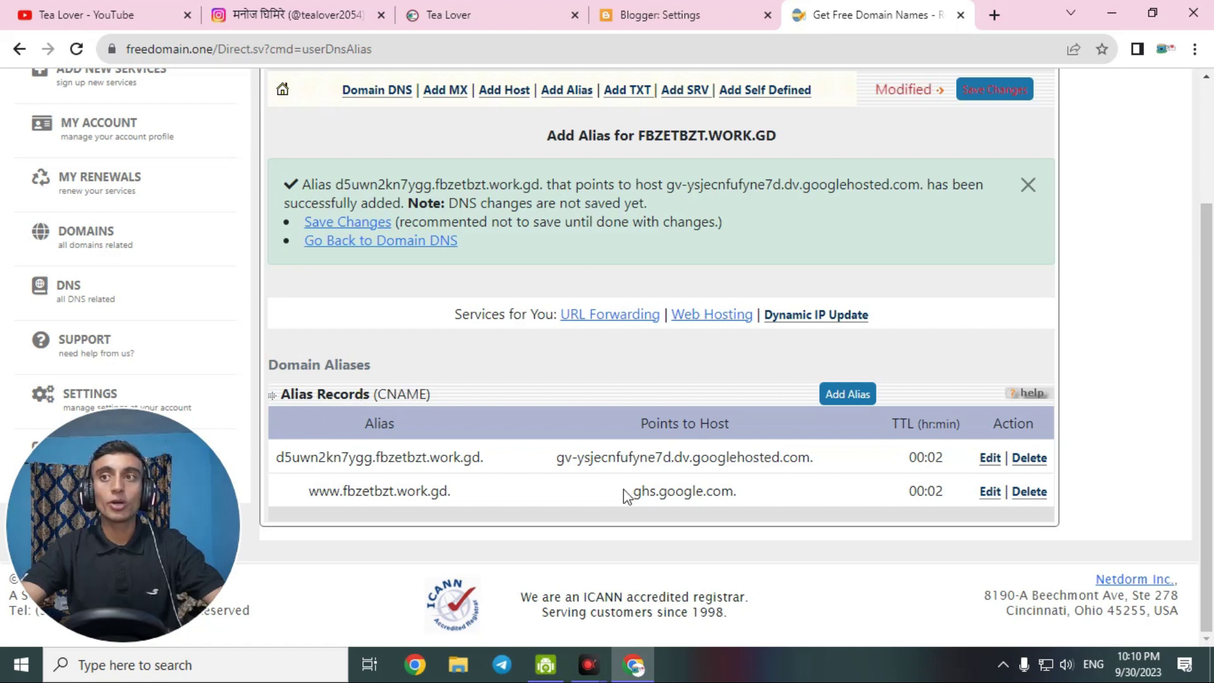
- Save the pending DNS changes for fbzetbzt.work.gd
scroll(938, 493, up, 1)
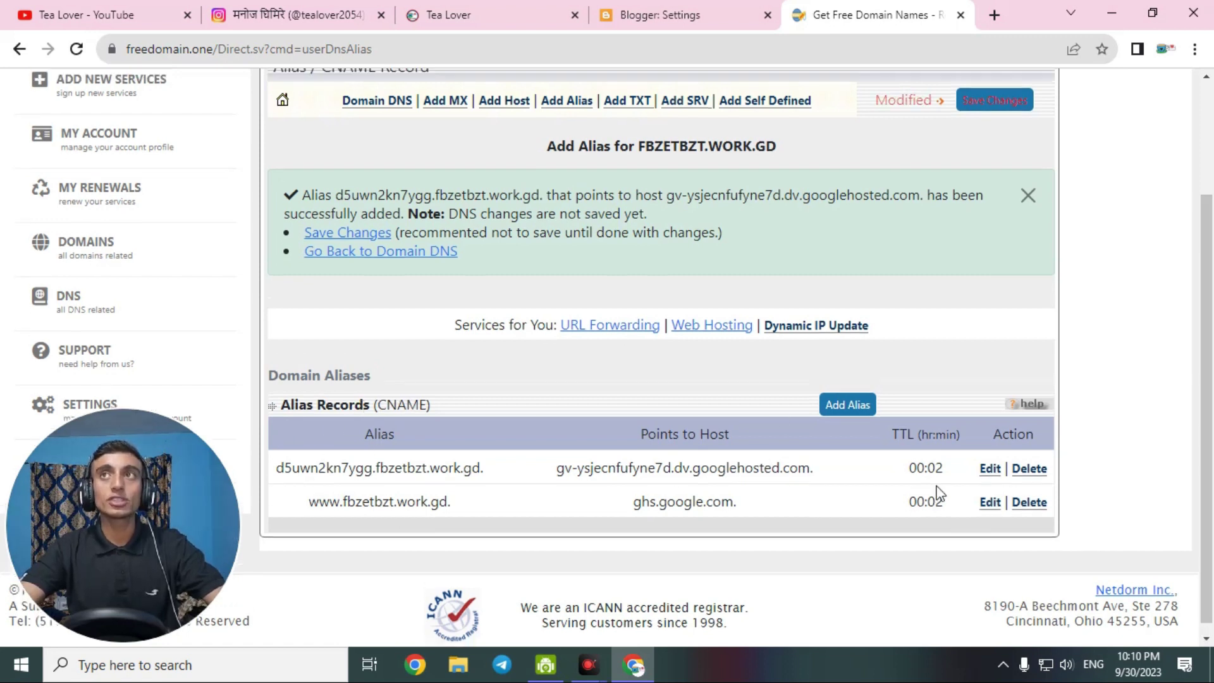
scroll(938, 493, up, 3)
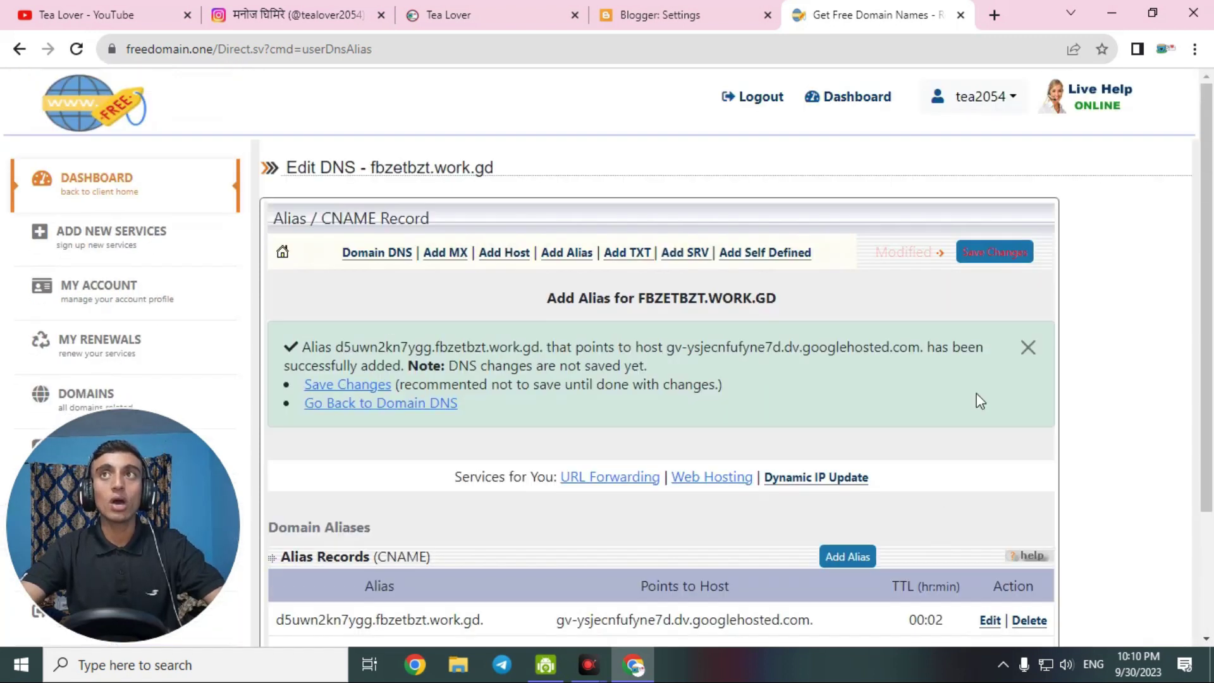
click(997, 256)
- Examine the saved CNAME alias records and the IP address in the domain's Host Records (A & AAAA)
drag(1204, 306, 1204, 442)
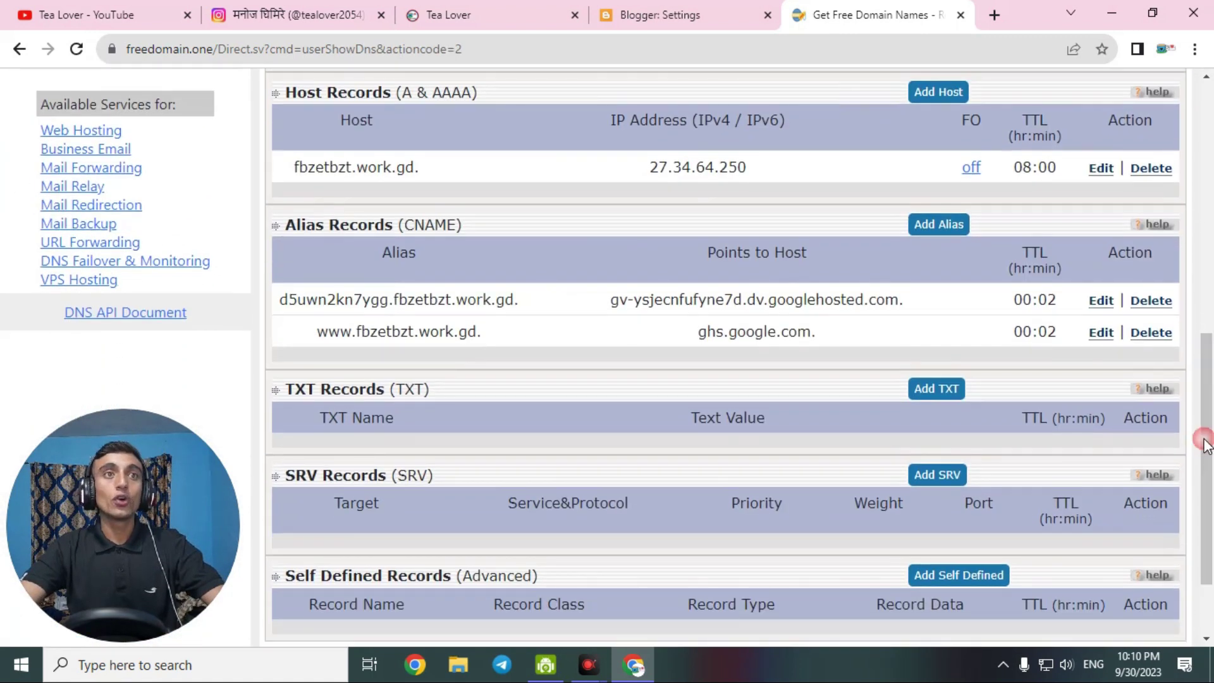
drag(278, 299, 841, 339)
click(853, 327)
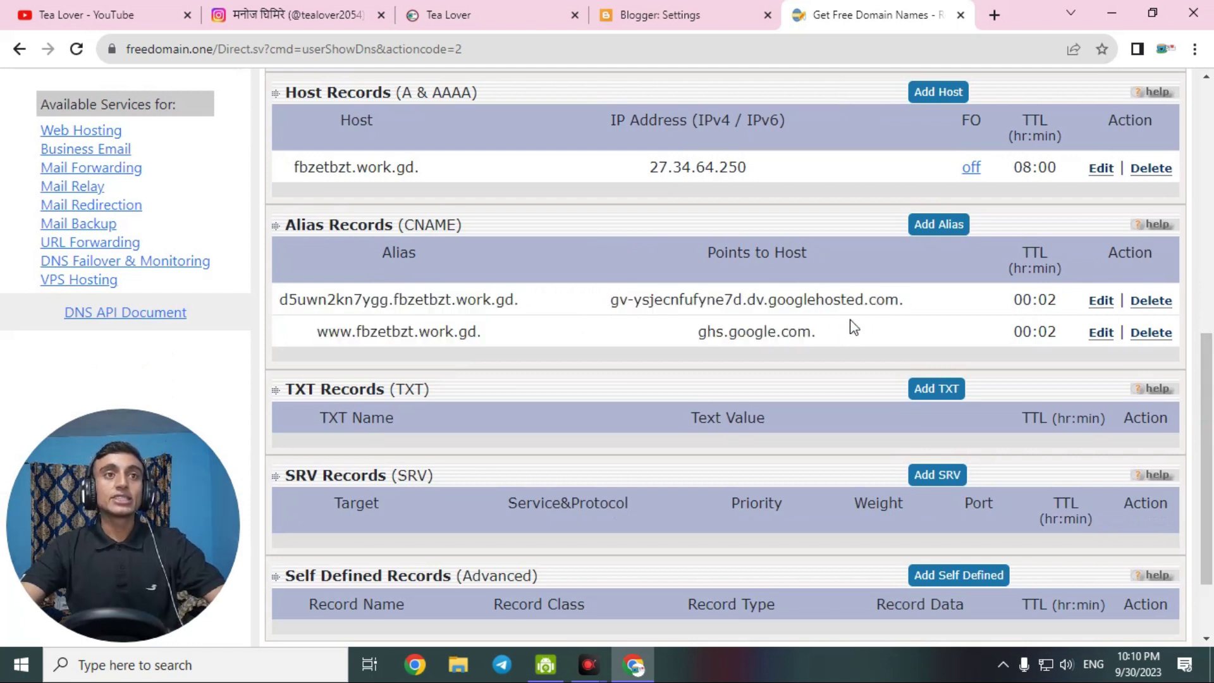
drag(647, 167, 794, 176)
click(794, 176)
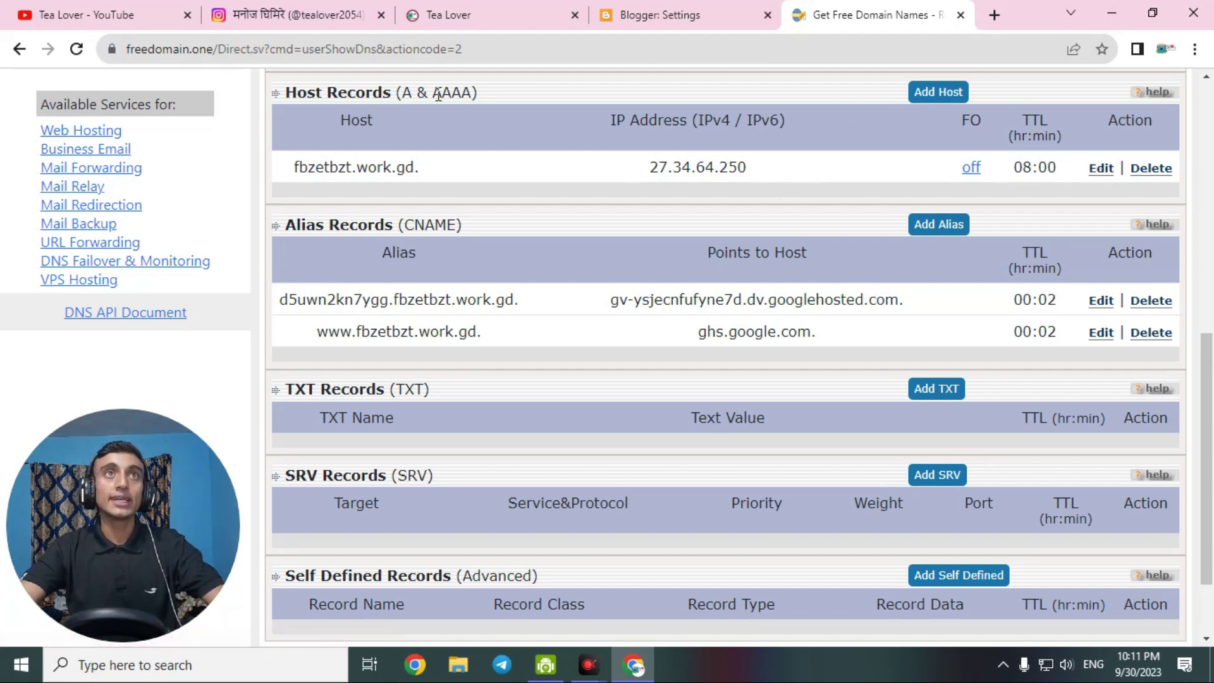
drag(432, 92, 482, 93)
click(753, 144)
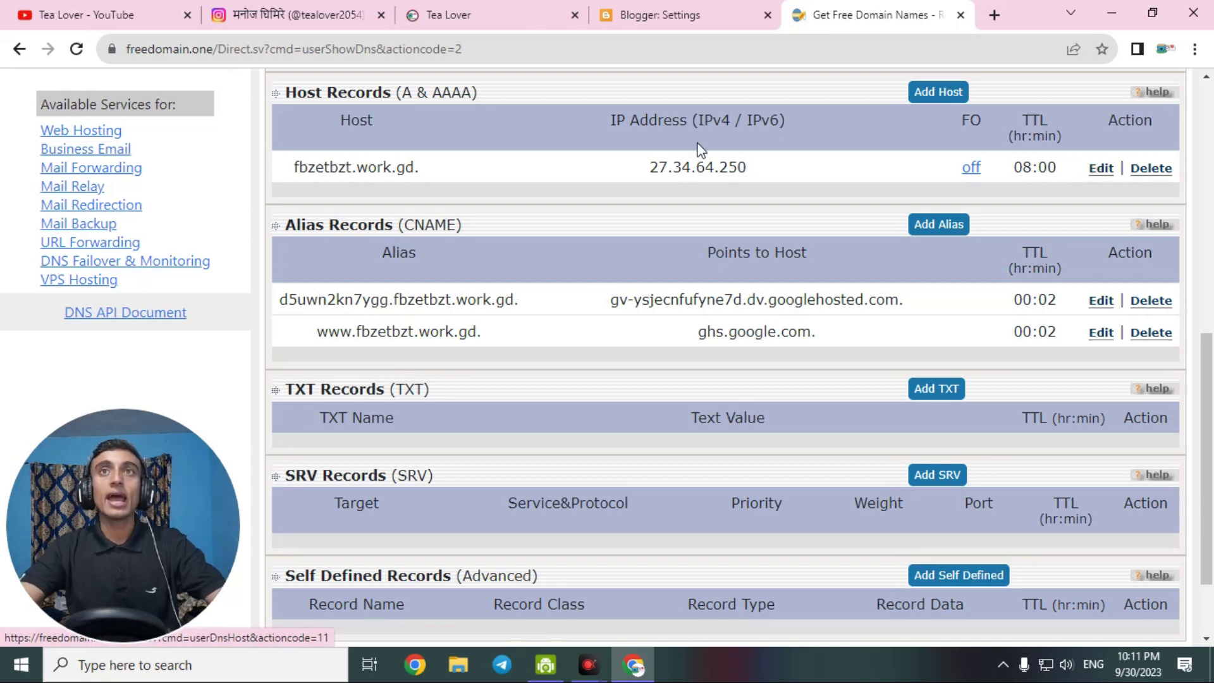
drag(630, 166, 820, 170)
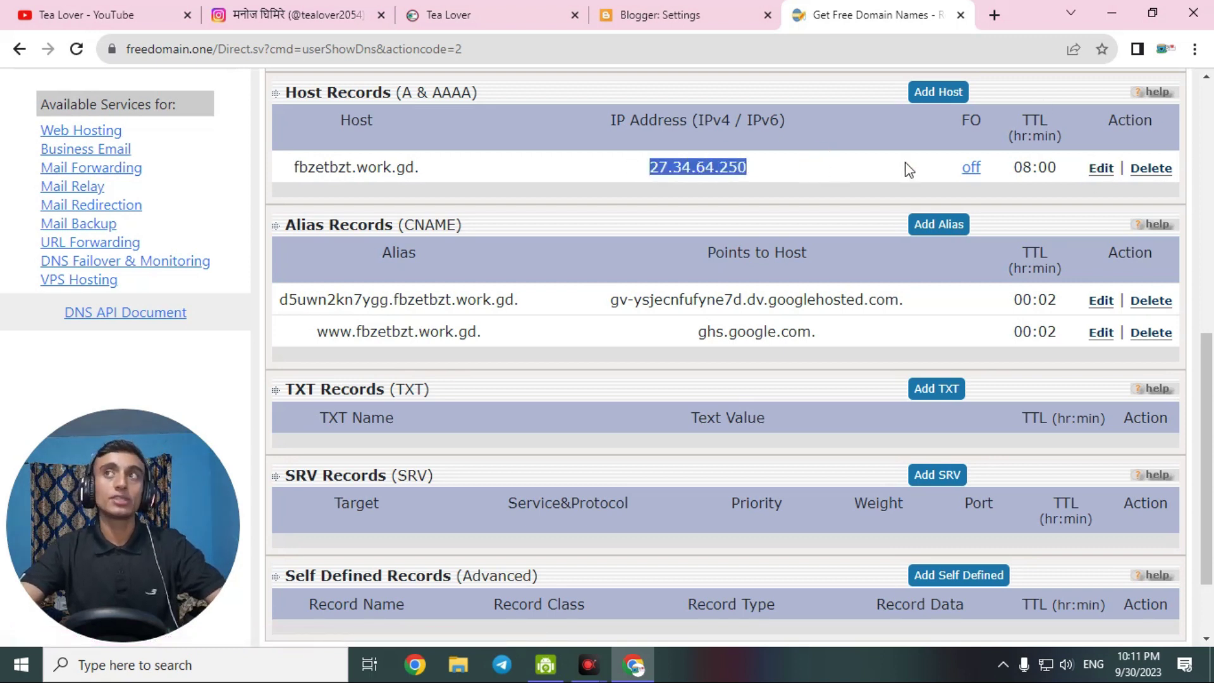
- Open the fbzetbzt.work.gd host record for editing and set its TTL to 1 hour
click(1101, 168)
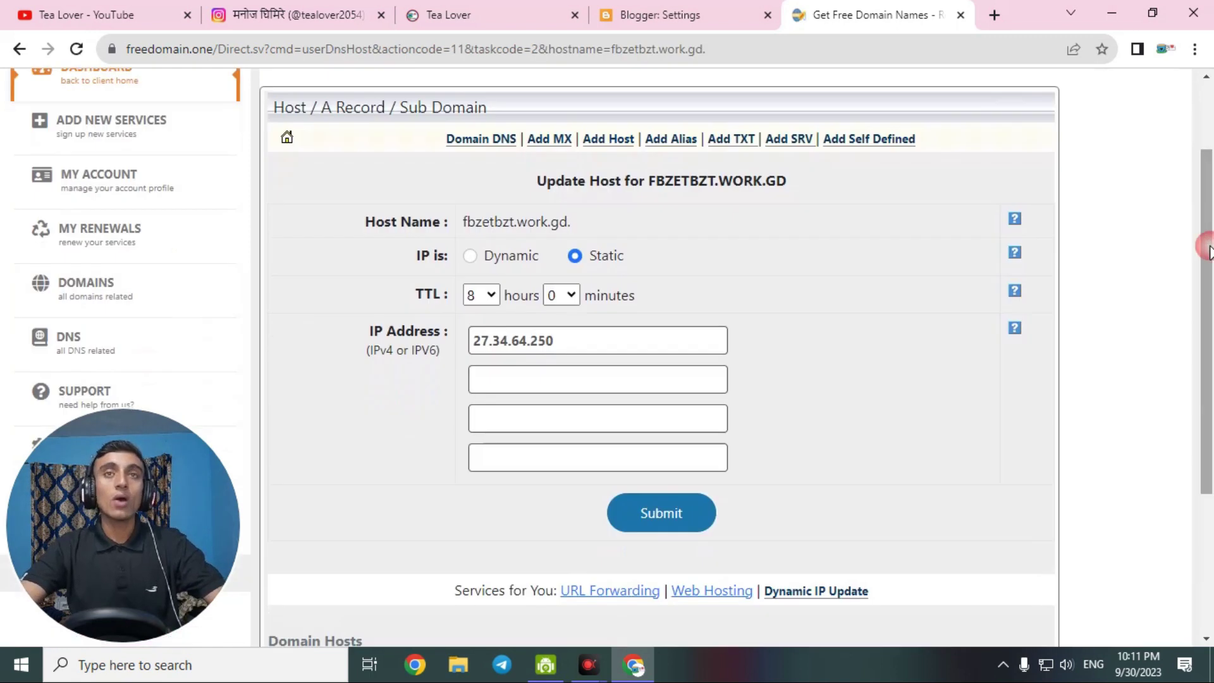
click(490, 295)
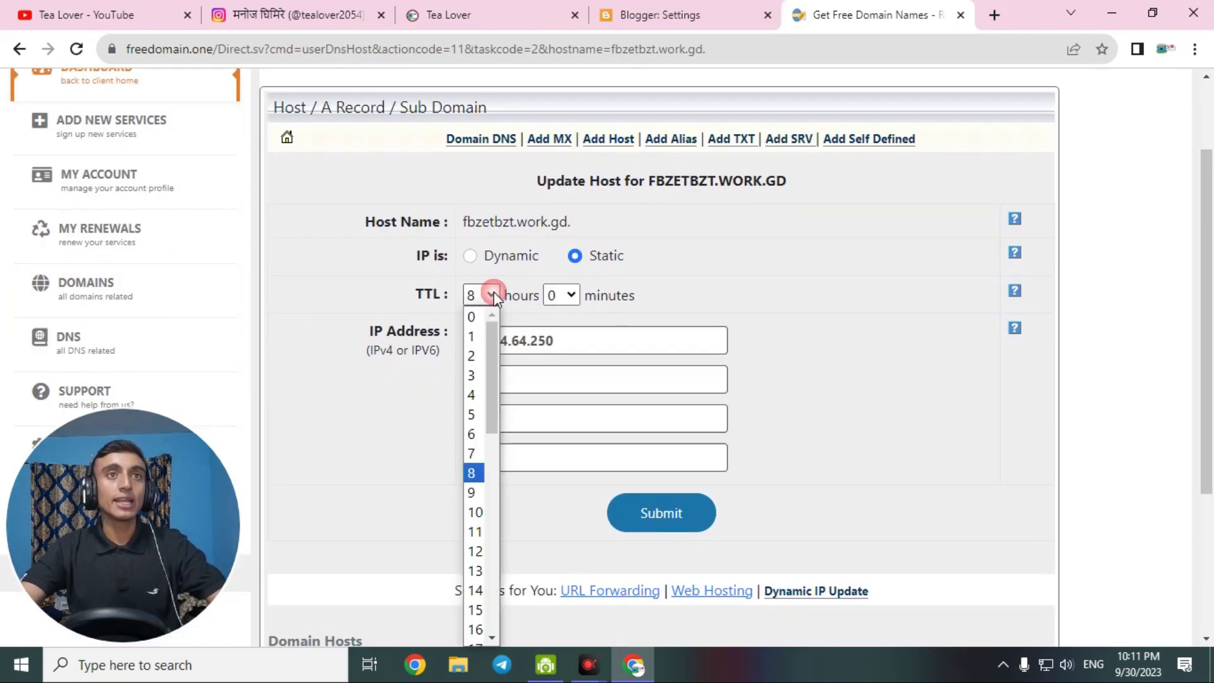
click(482, 334)
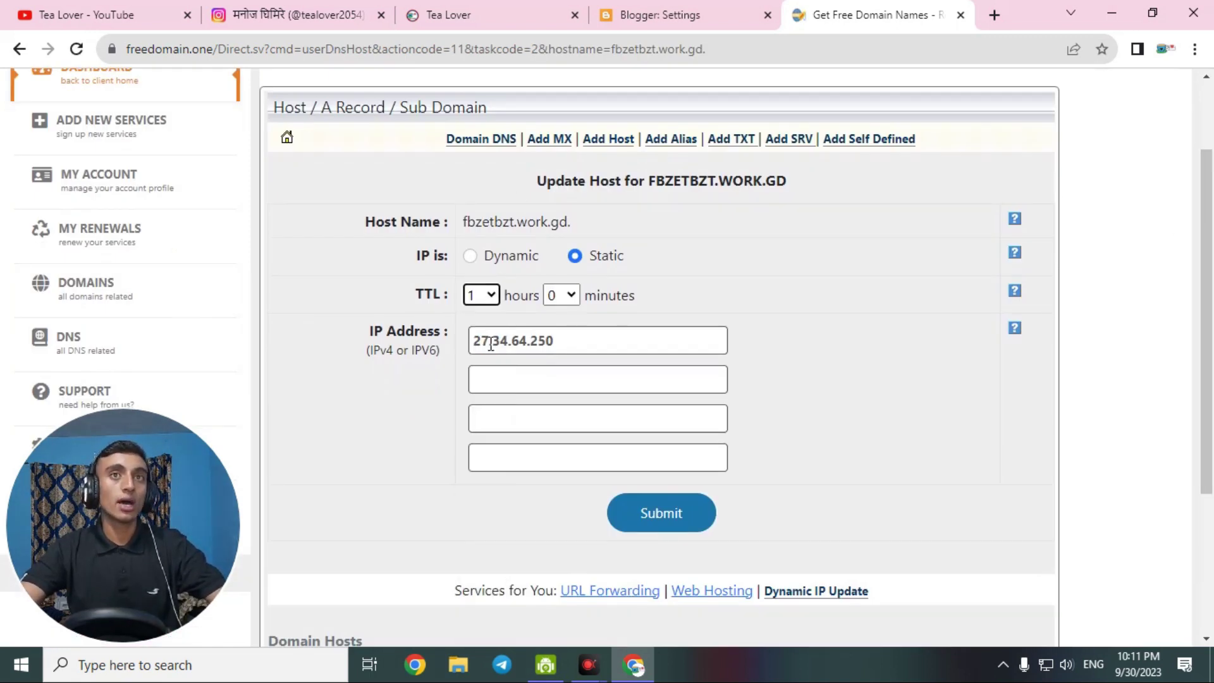
- Open the support page linked in Blogger's custom domain dialog in a new tab and find its four A-record IP addresses
click(686, 11)
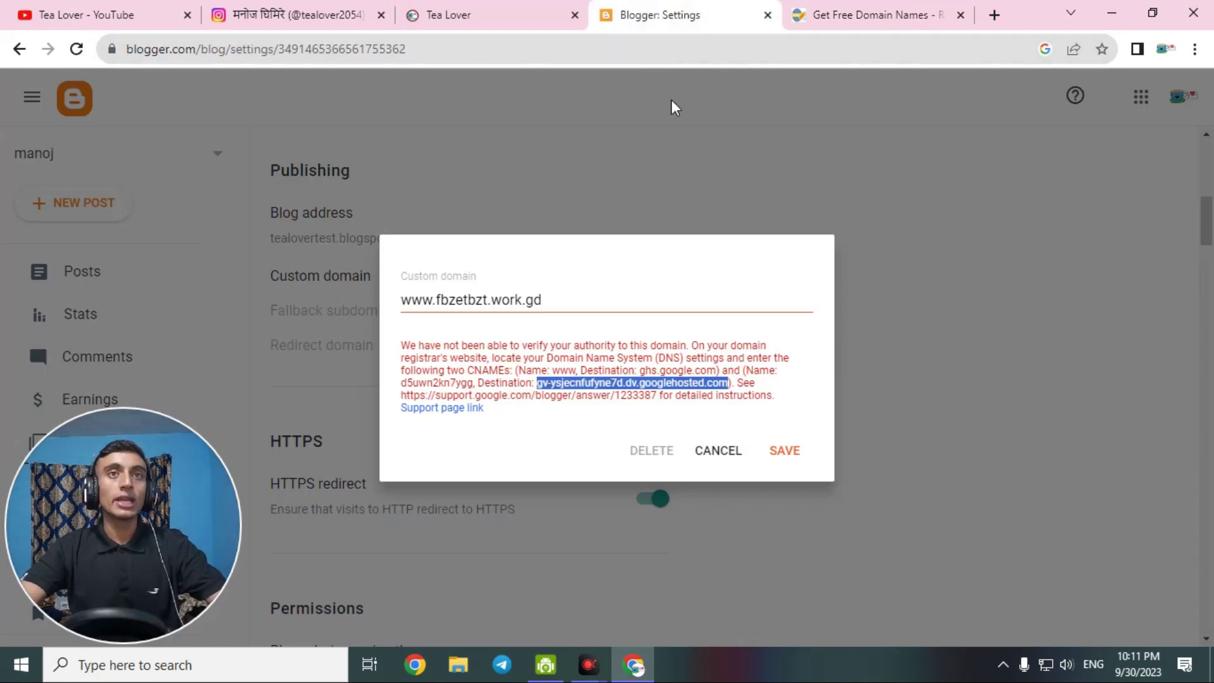
right_click(445, 411)
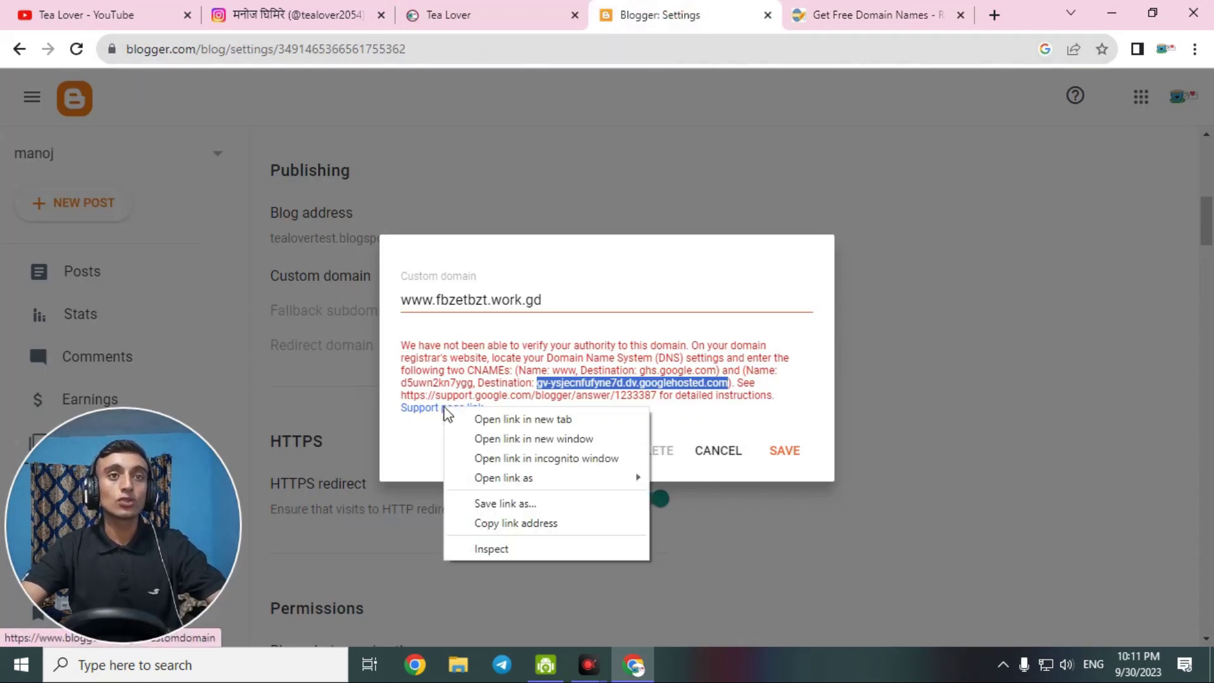
click(528, 419)
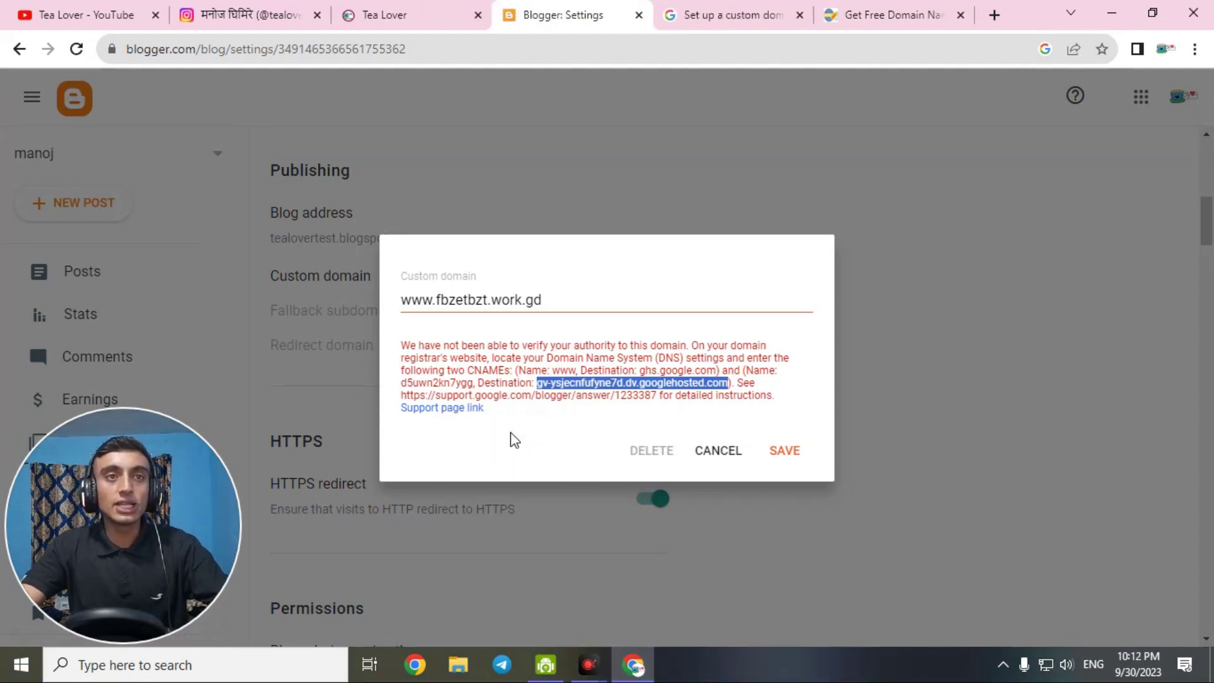
click(741, 14)
scroll(487, 293, down, 15)
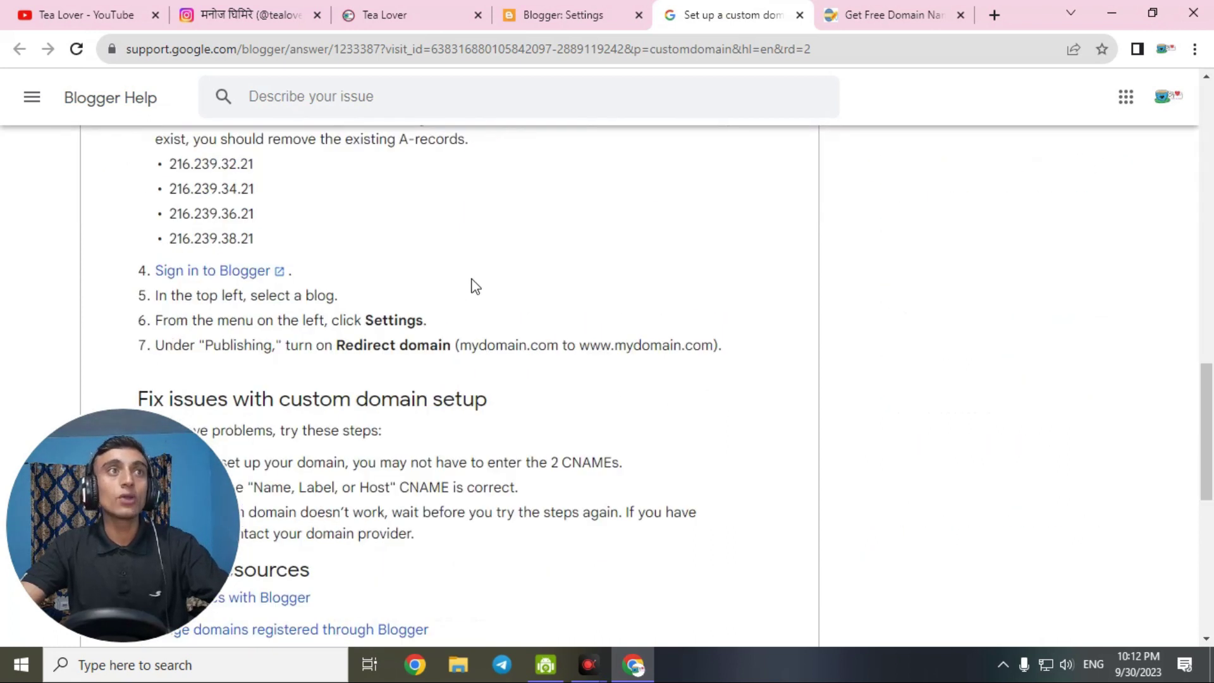
drag(169, 165, 268, 238)
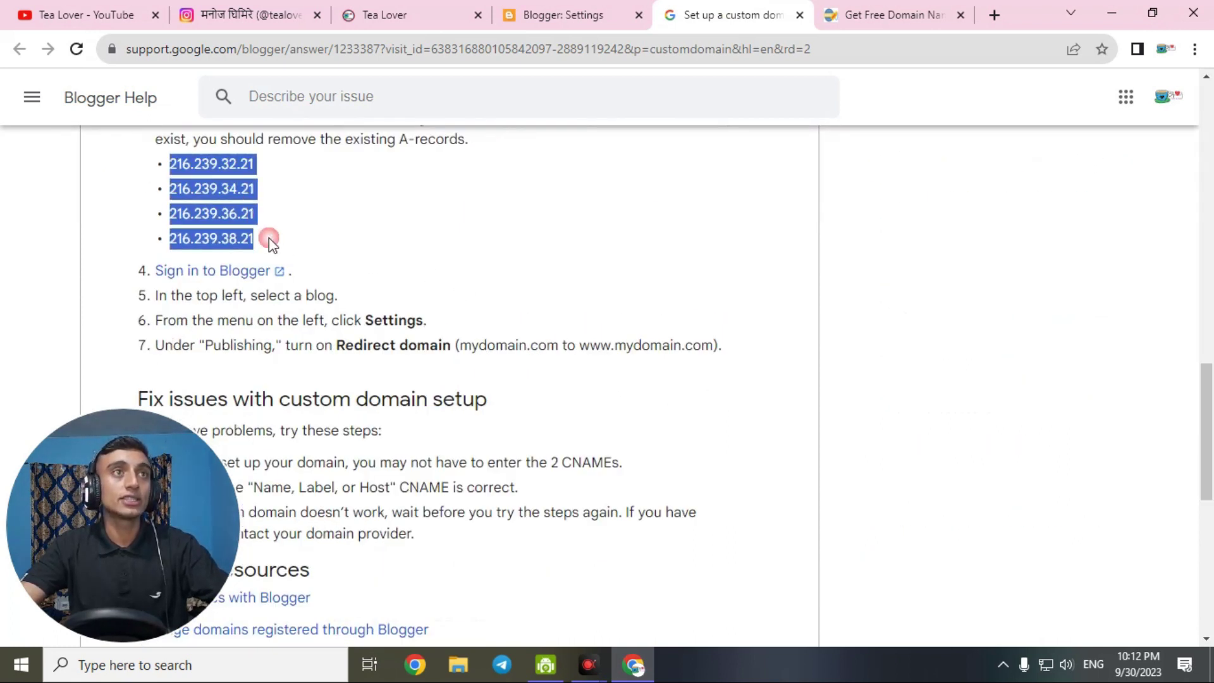
click(330, 195)
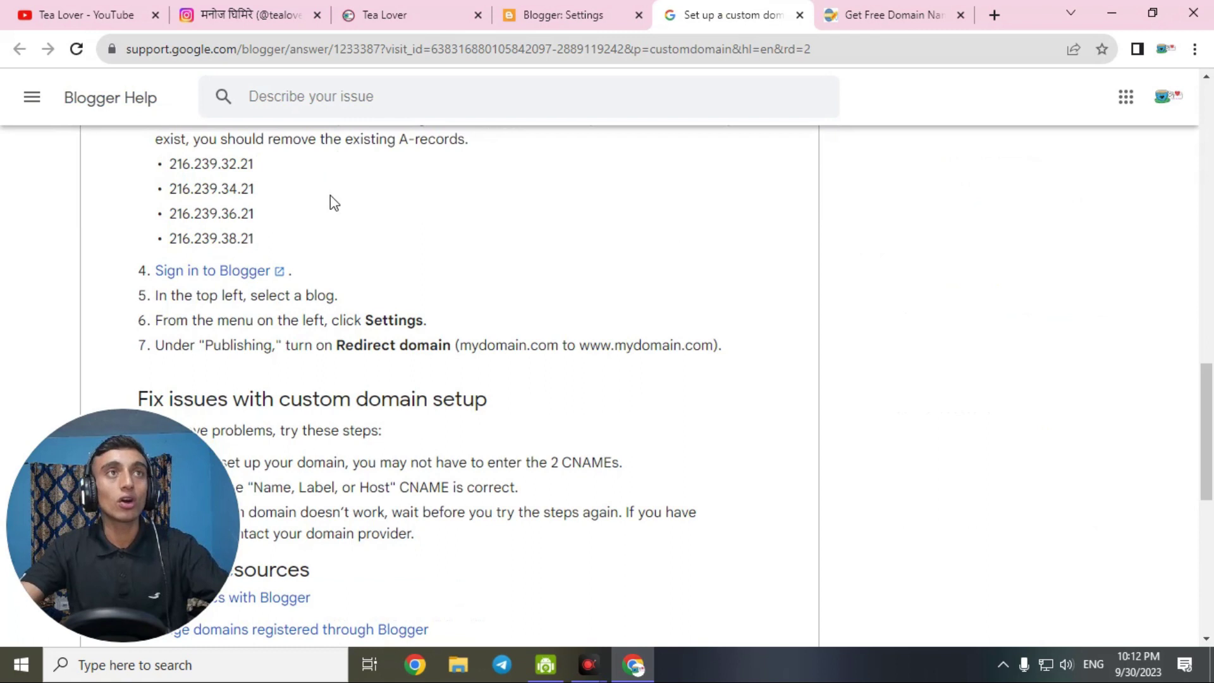
- Copy 216.239.32.21 from the support page and replace the host record's first IP address with it
drag(169, 164, 254, 164)
right_click(208, 165)
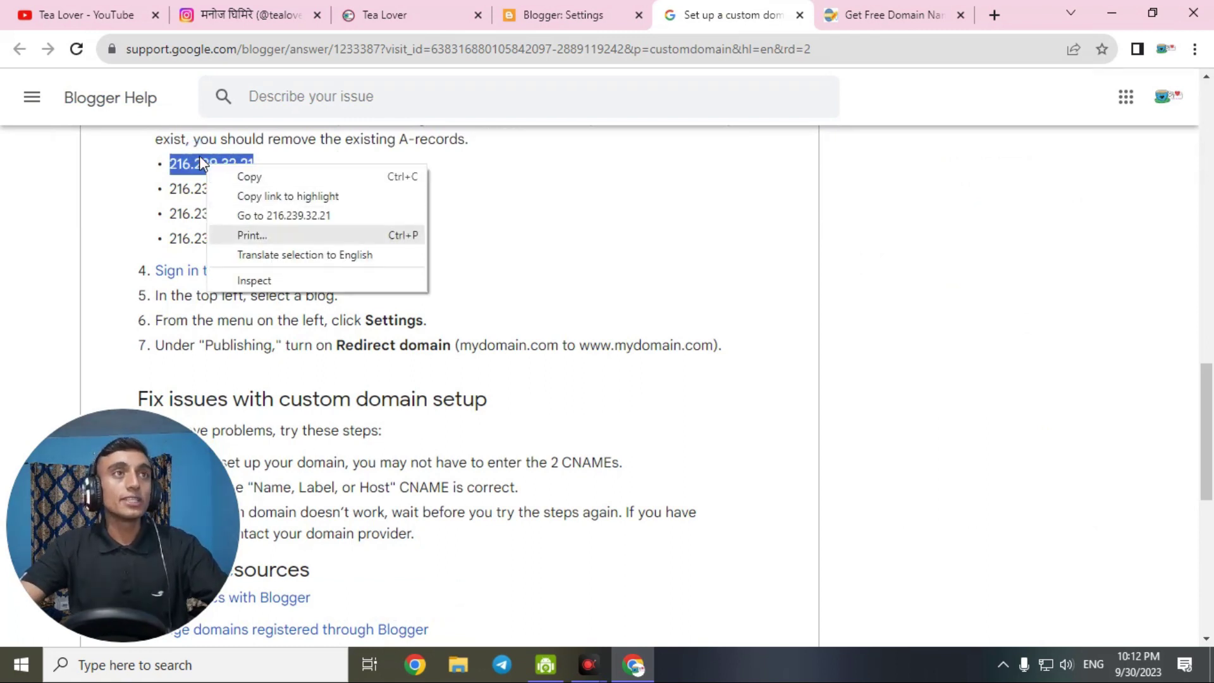
click(249, 177)
click(891, 15)
right_click(491, 339)
click(549, 419)
- Copy 216.239.34.21 and 216.239.36.21 from the support page into the host record's second and third IP address fields
click(759, 14)
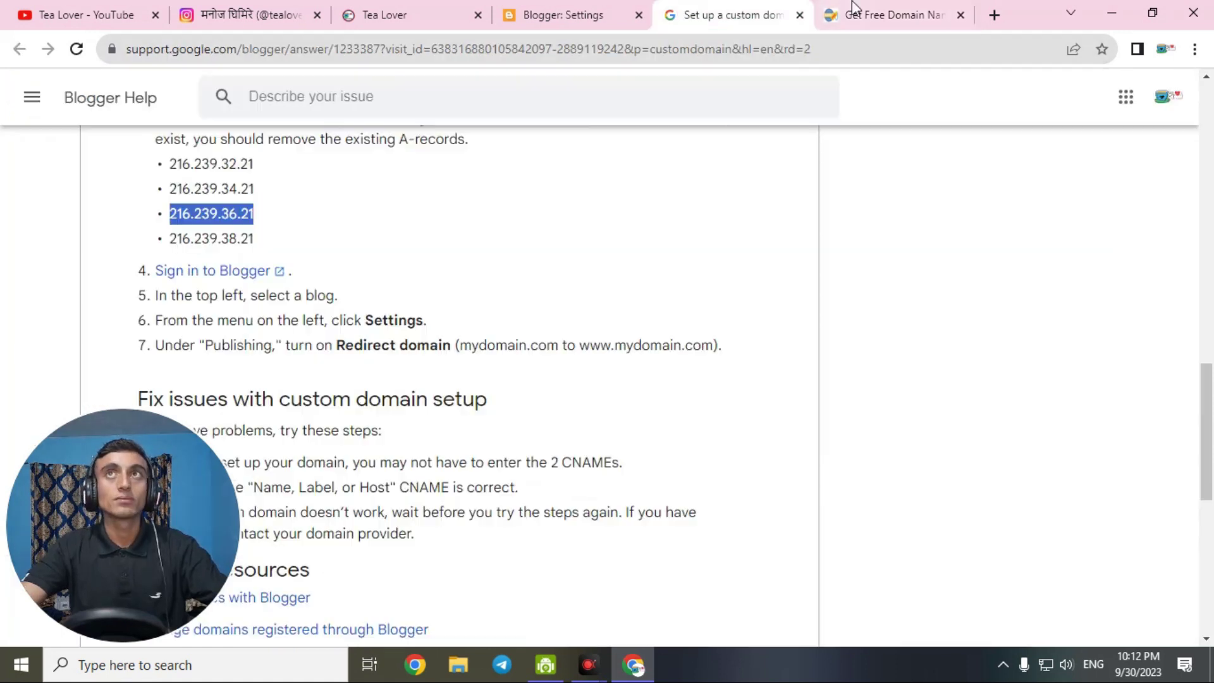
click(853, 8)
right_click(559, 412)
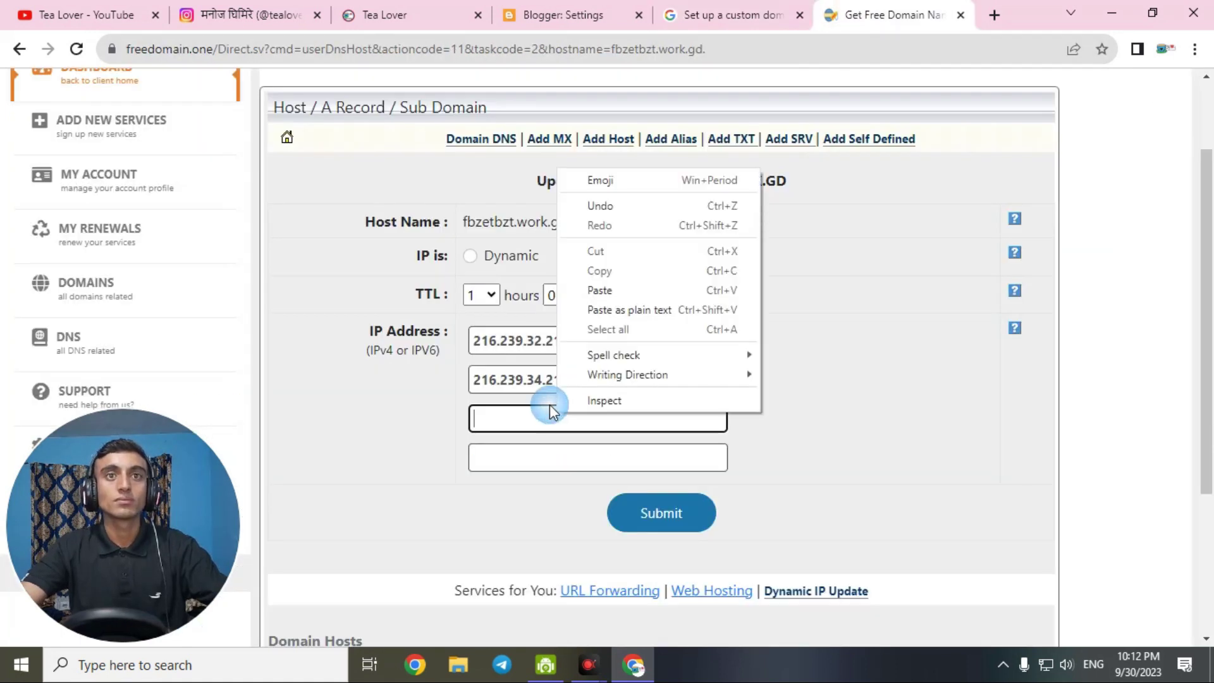
click(623, 290)
- Copy 216.239.38.21 from the support page and paste it as the host record's fourth IP address
click(766, 13)
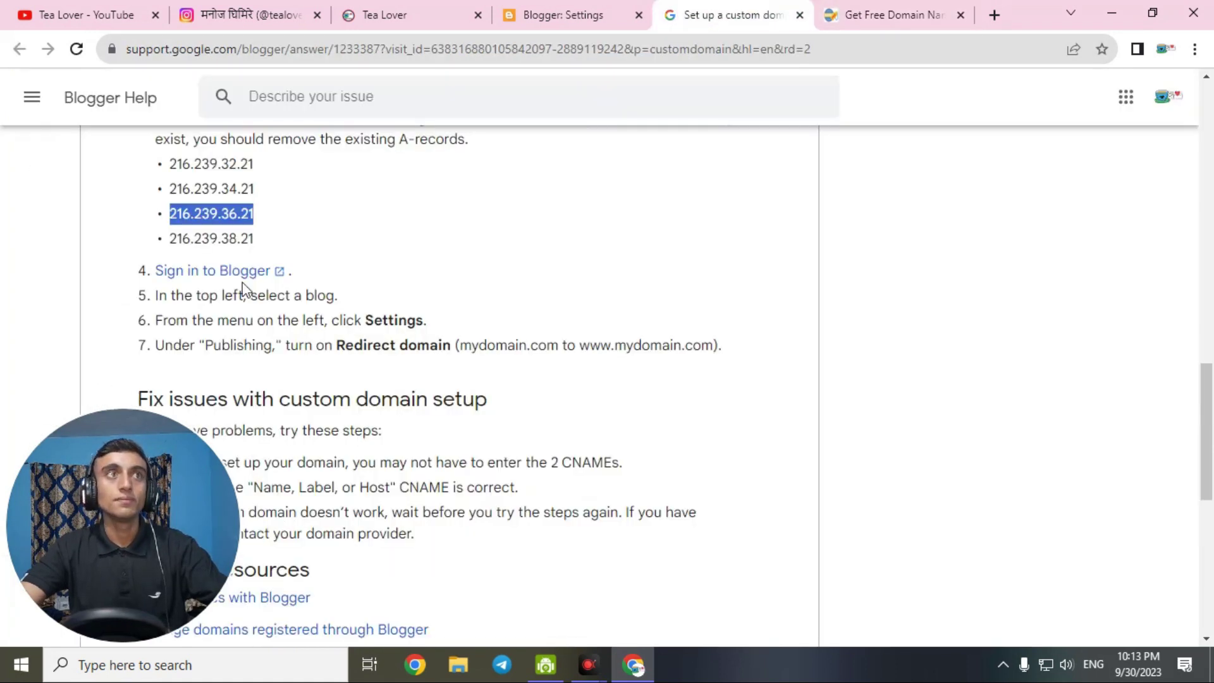
drag(173, 240, 266, 247)
right_click(257, 237)
click(275, 253)
click(867, 7)
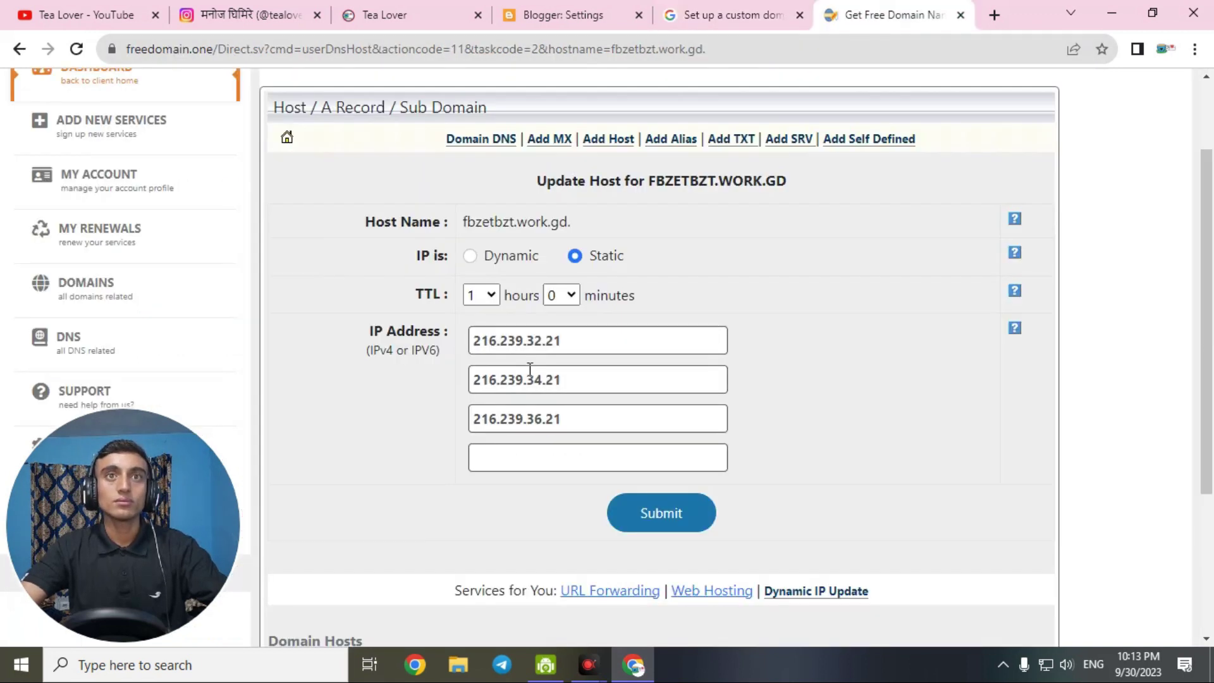
right_click(541, 455)
click(572, 327)
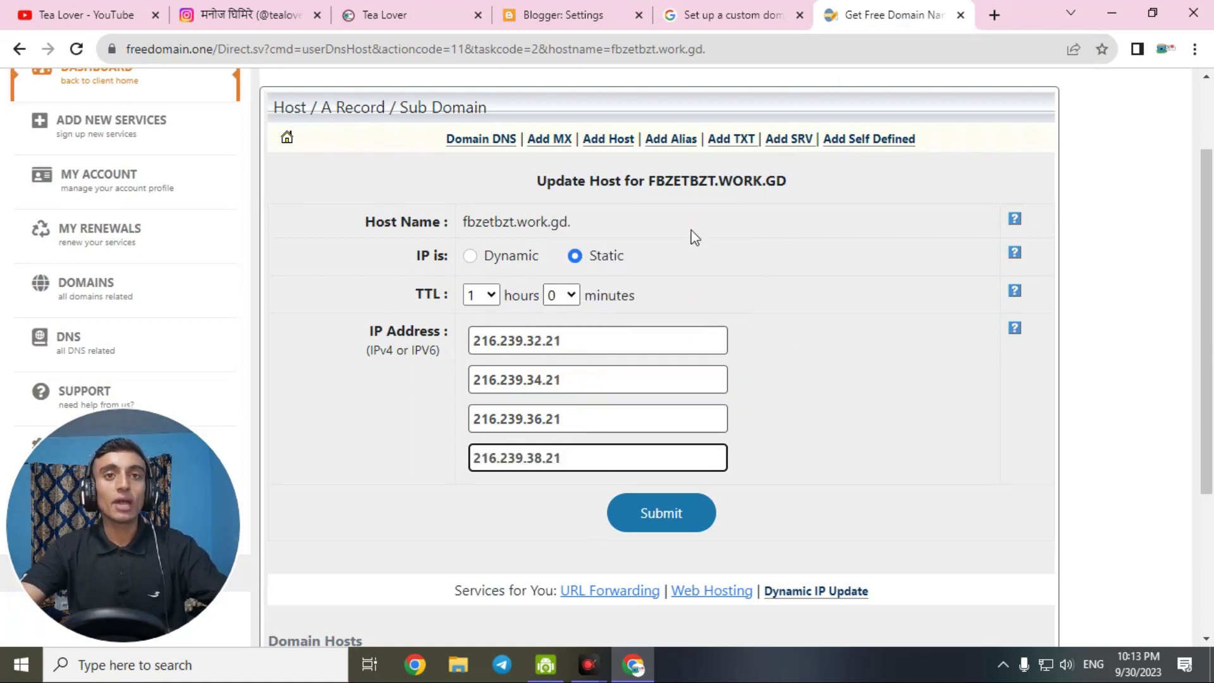
- Submit the updated fbzetbzt.work.gd host record, save the DNS changes, and review the domain's record lists
click(697, 525)
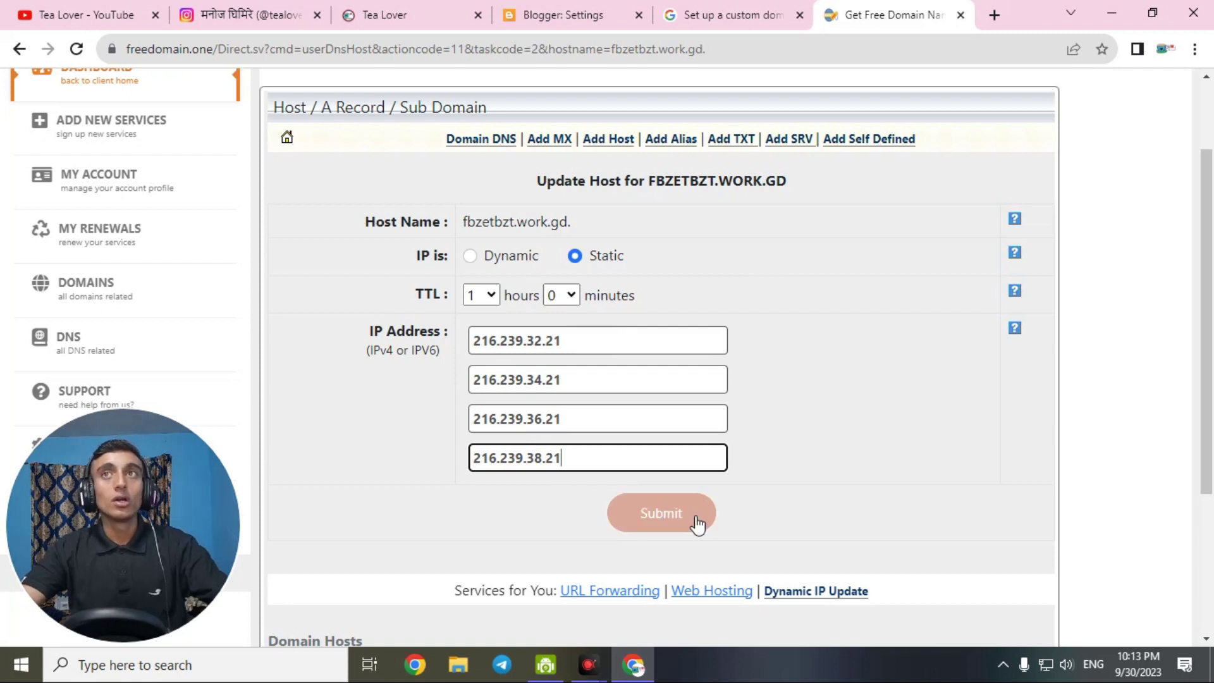
click(673, 524)
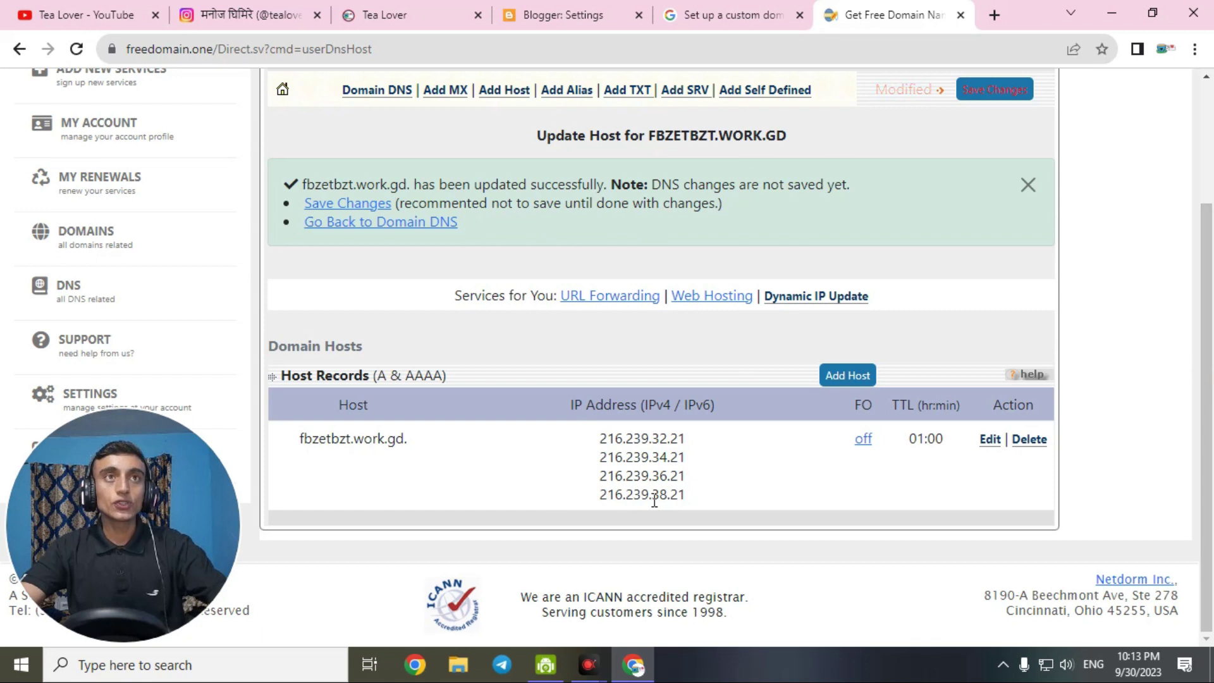
click(988, 94)
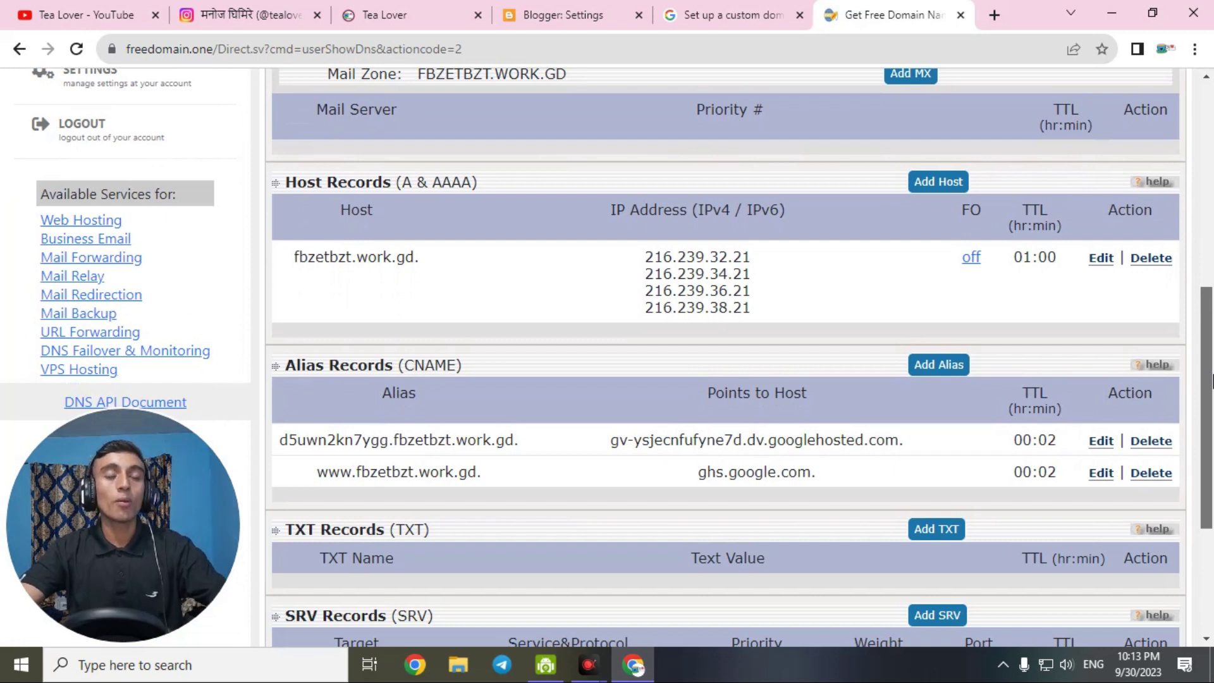
scroll(797, 375, down, 3)
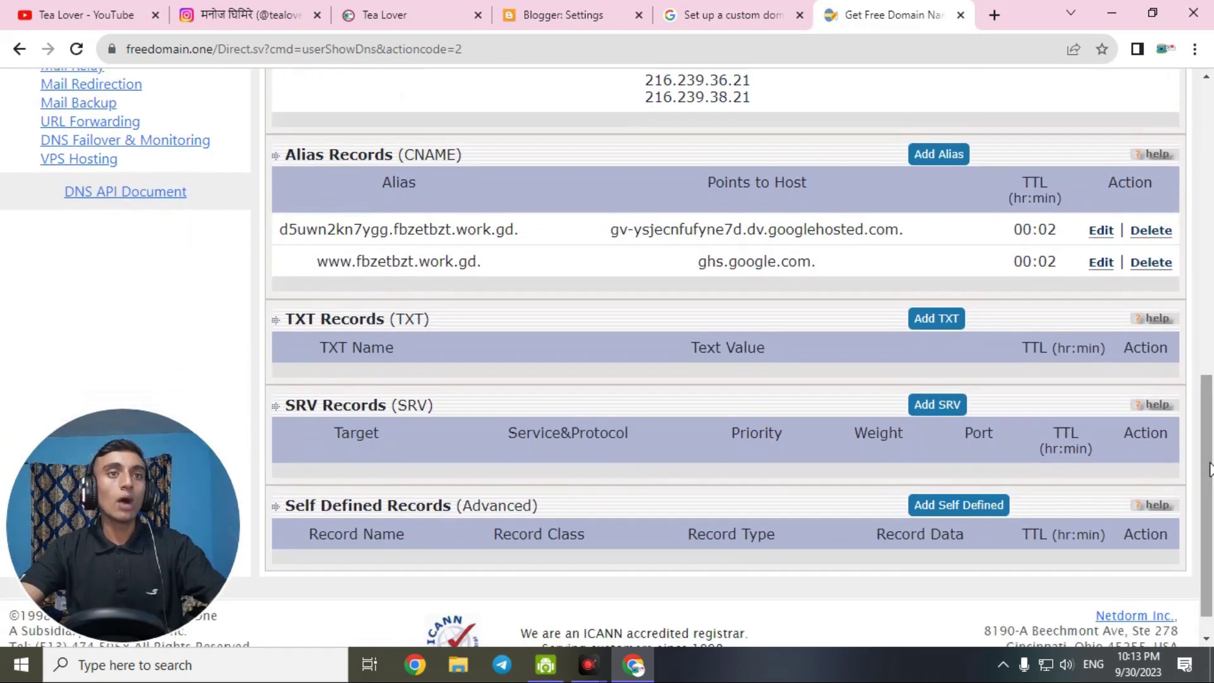
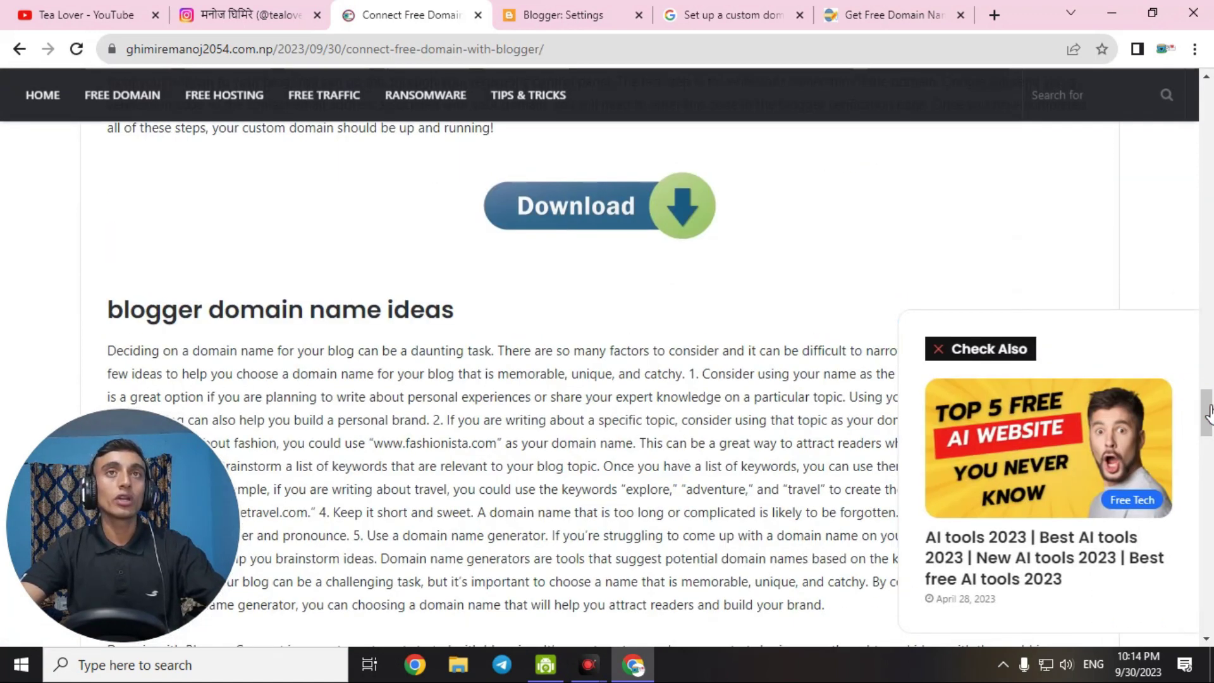
- Open the DNS records document from the article's download link and compare its A and CNAME records with Blogger's custom domain instructions
click(601, 208)
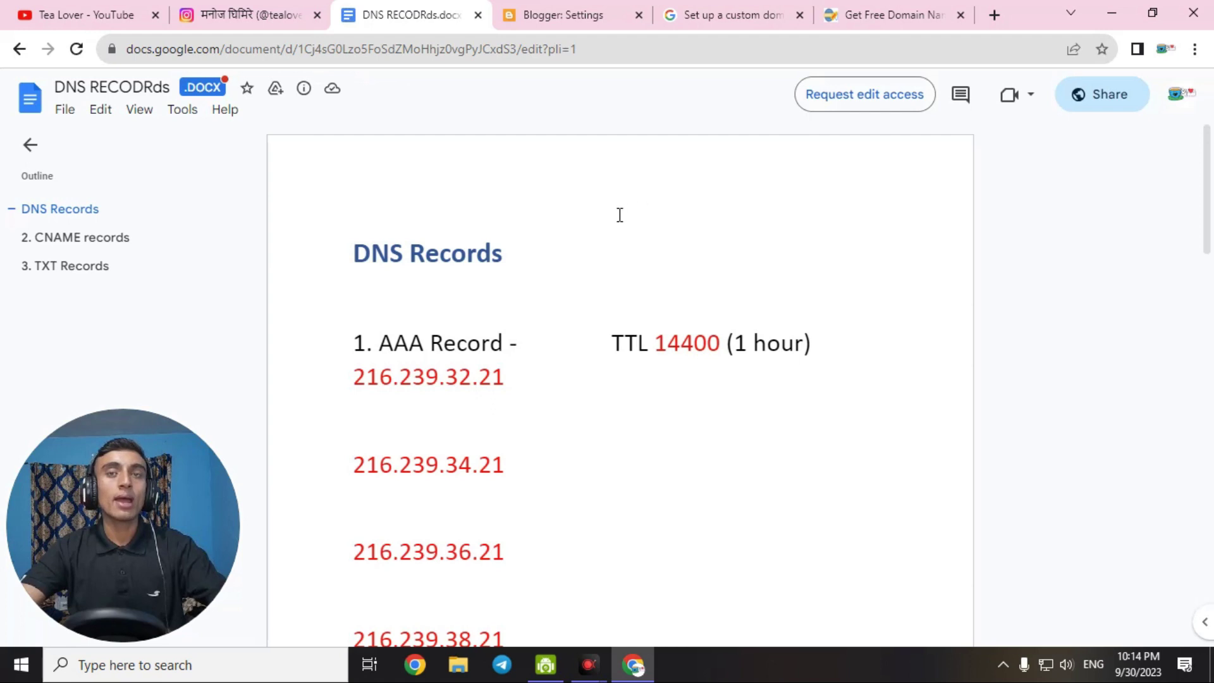
scroll(1092, 227, down, 2)
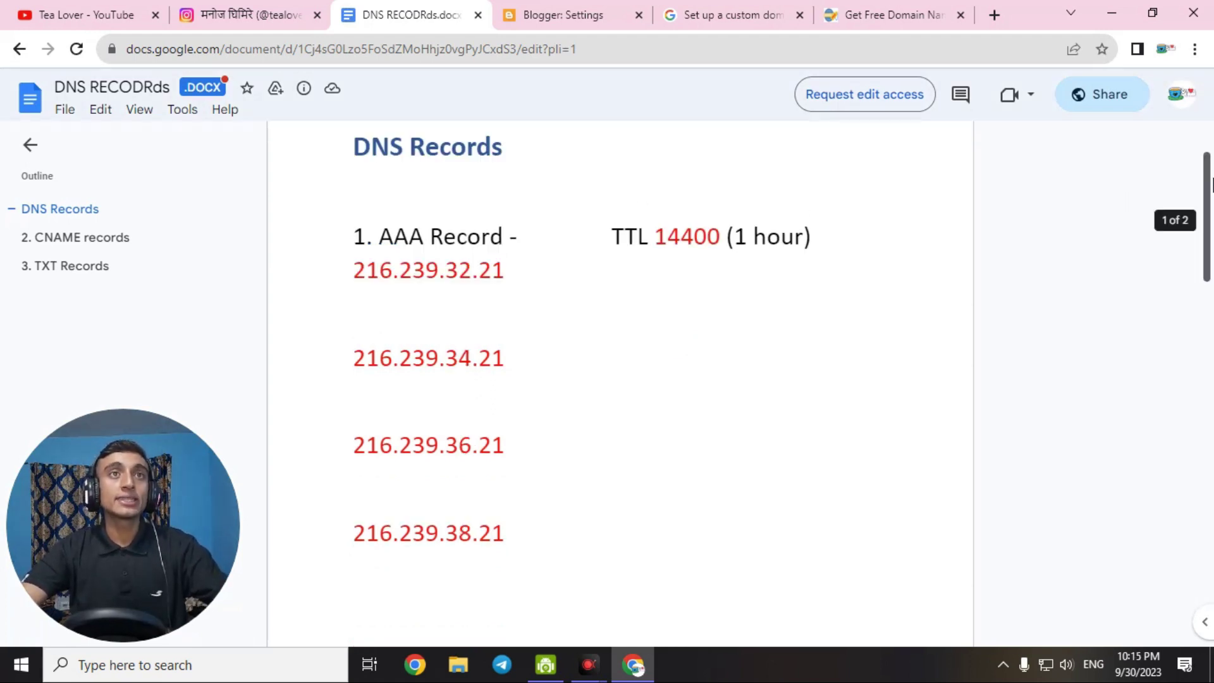
drag(1210, 186, 1211, 296)
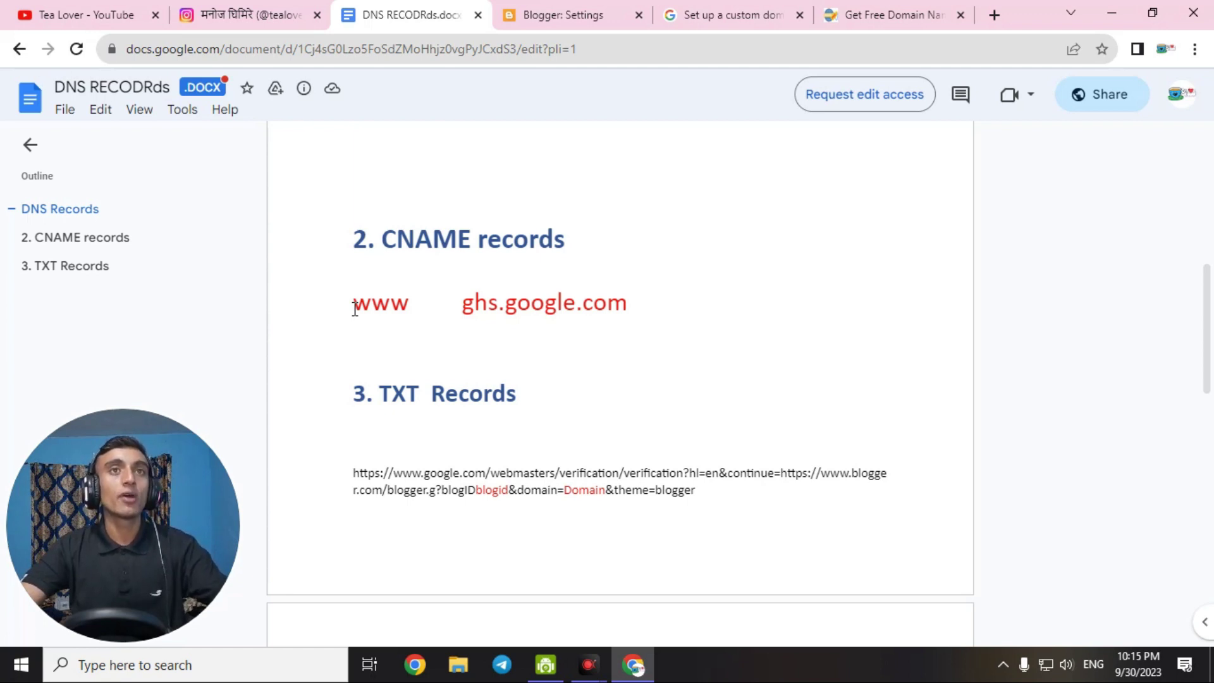
key(ctrl+Tab)
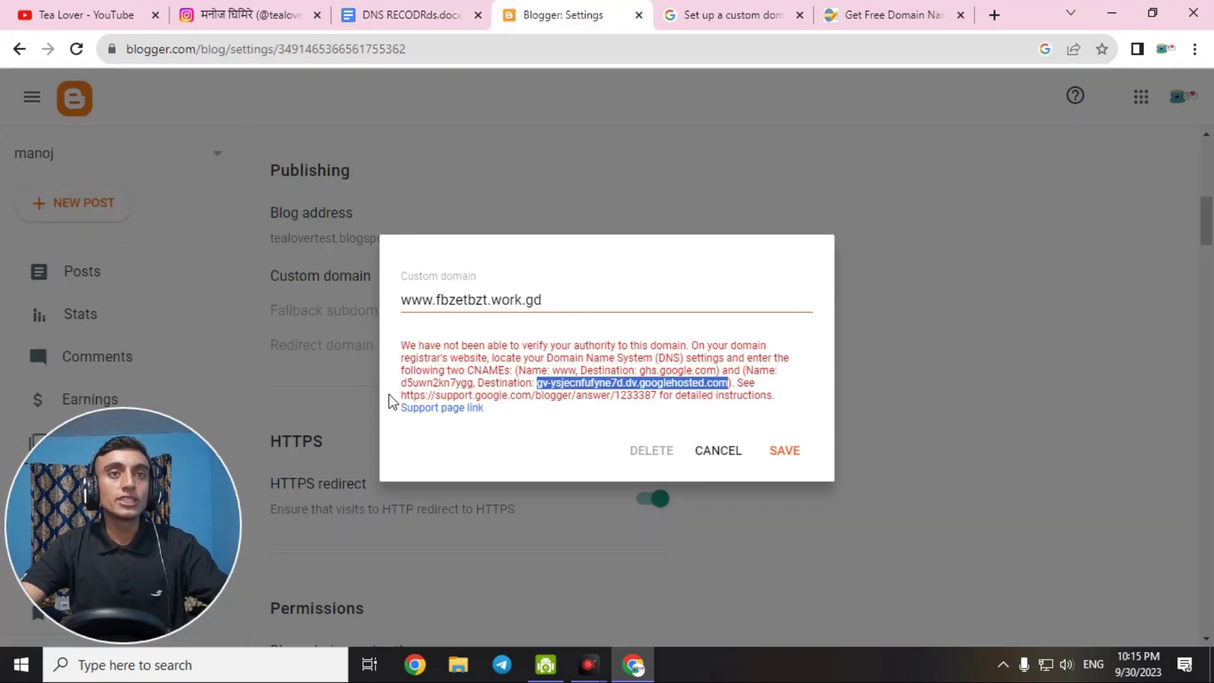
key(ctrl+shift+Tab)
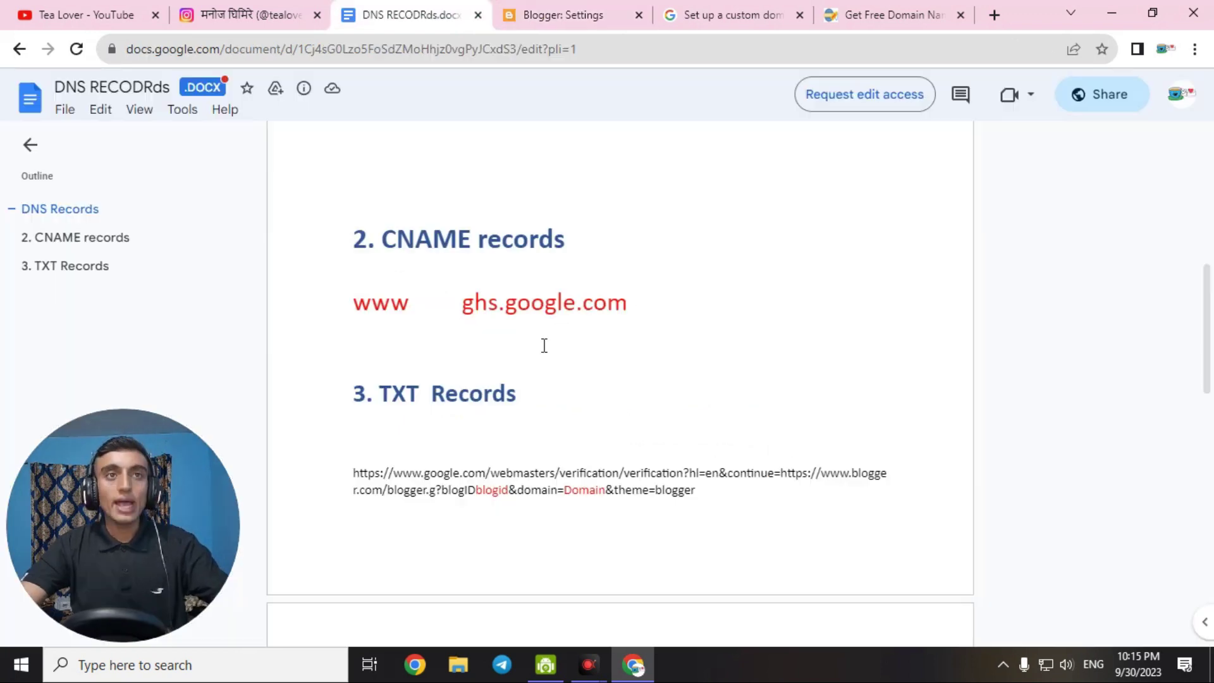
- Copy the complete Google verification URL template listed under TXT Records in the document
drag(354, 474, 696, 490)
click(392, 468)
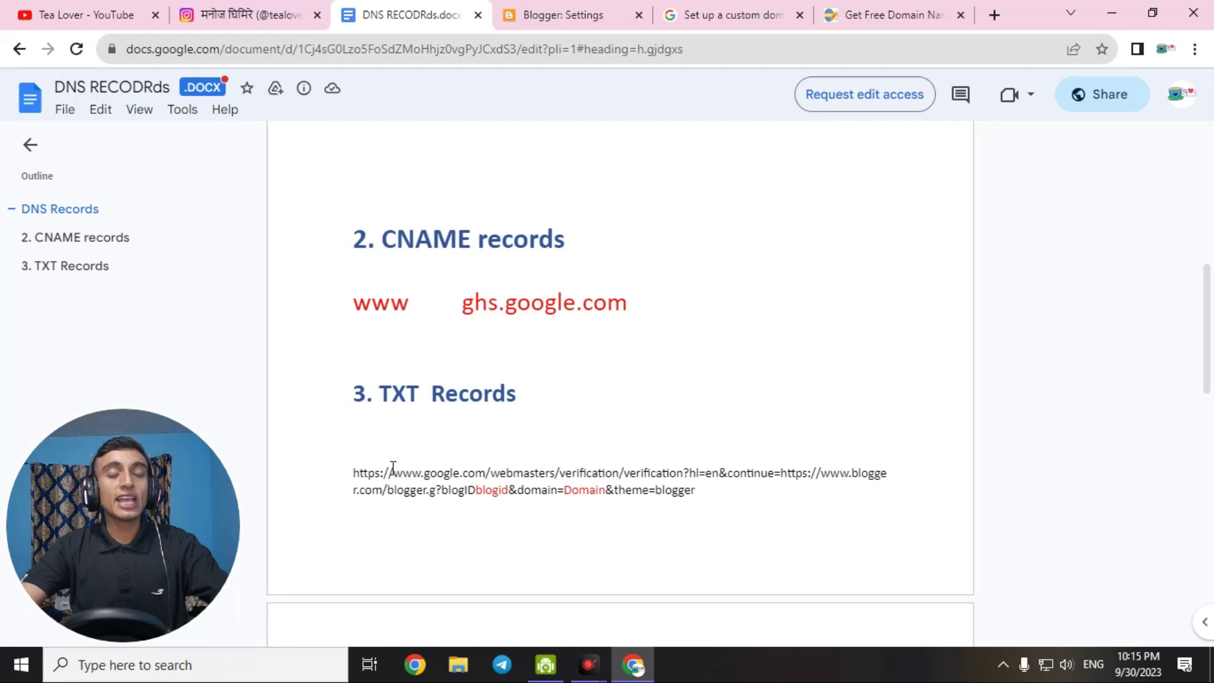
drag(352, 474, 707, 496)
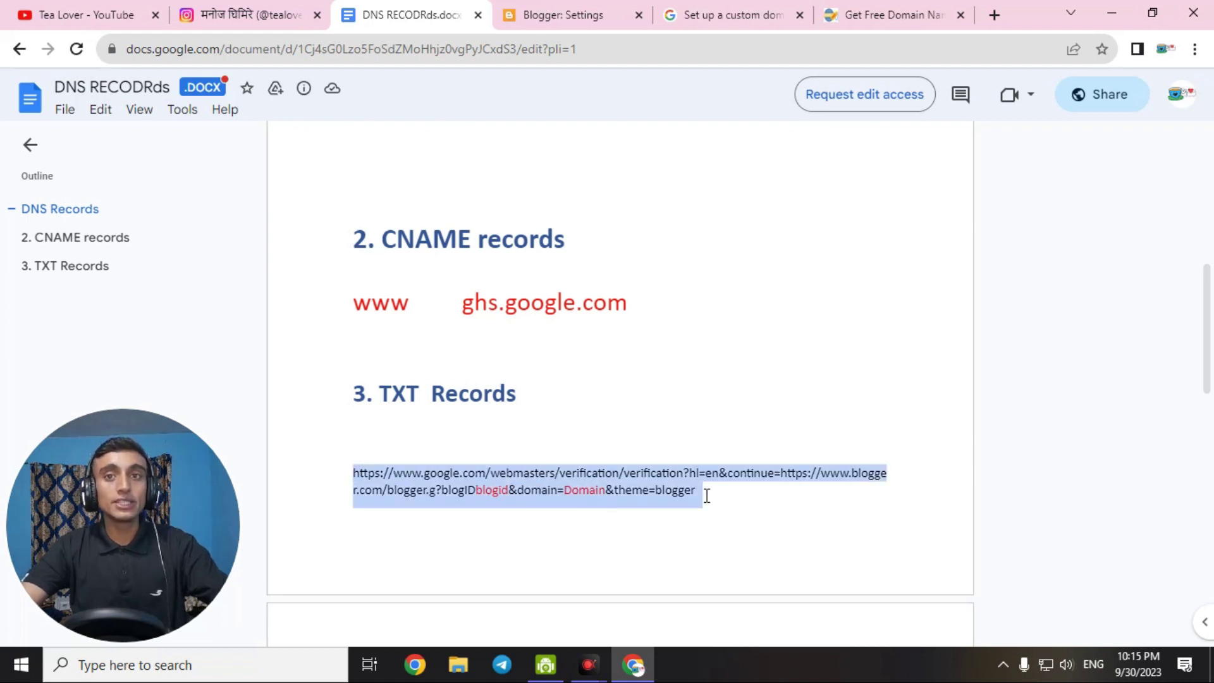
right_click(707, 495)
click(711, 509)
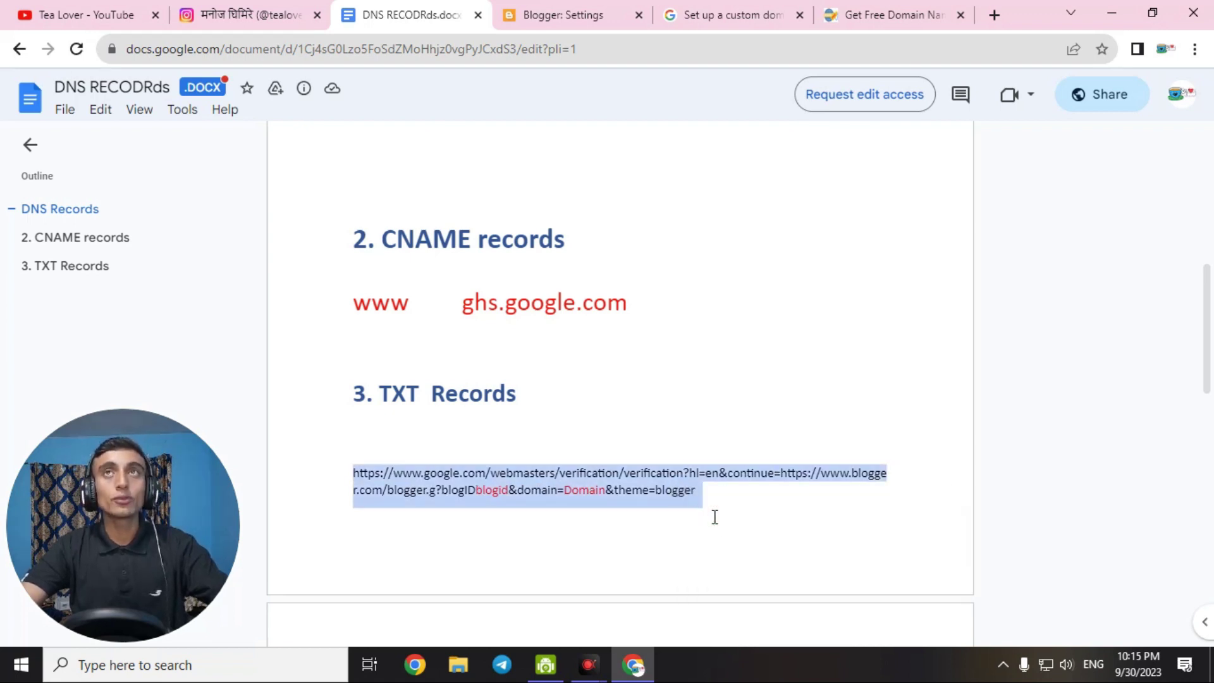
- Start a new TXT record for fbzetbzt.work.gd on freedomain.one and paste the copied verification URL as its TXT value
click(858, 11)
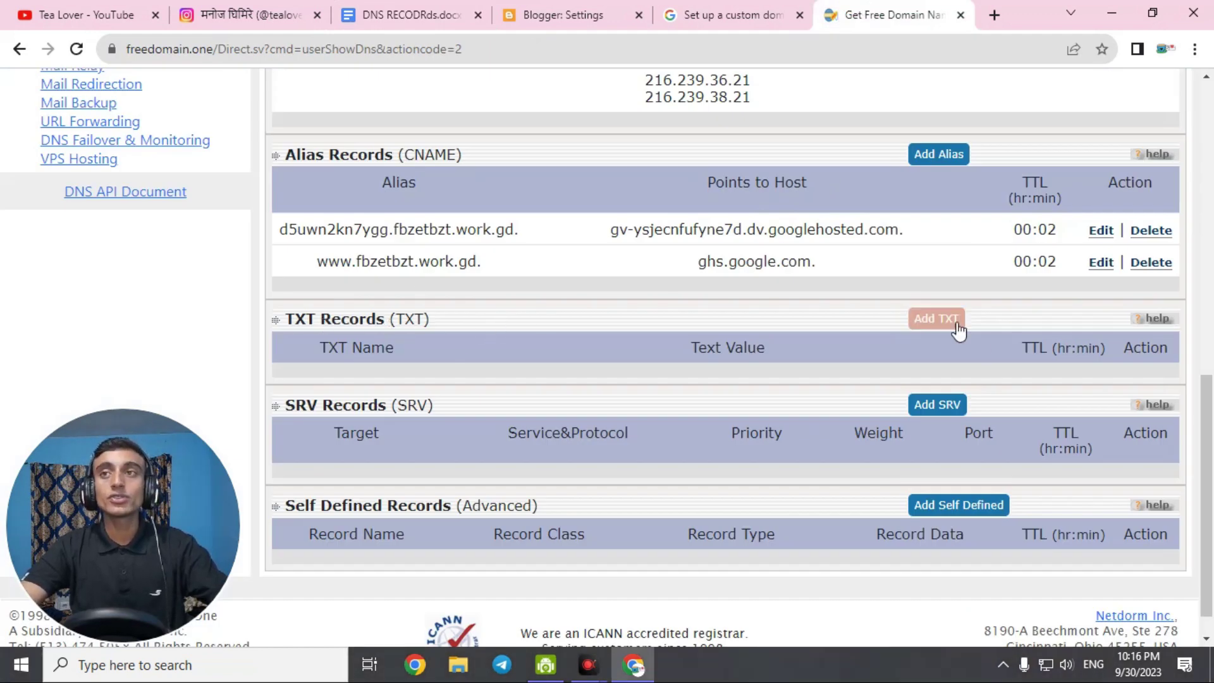
click(933, 320)
click(470, 313)
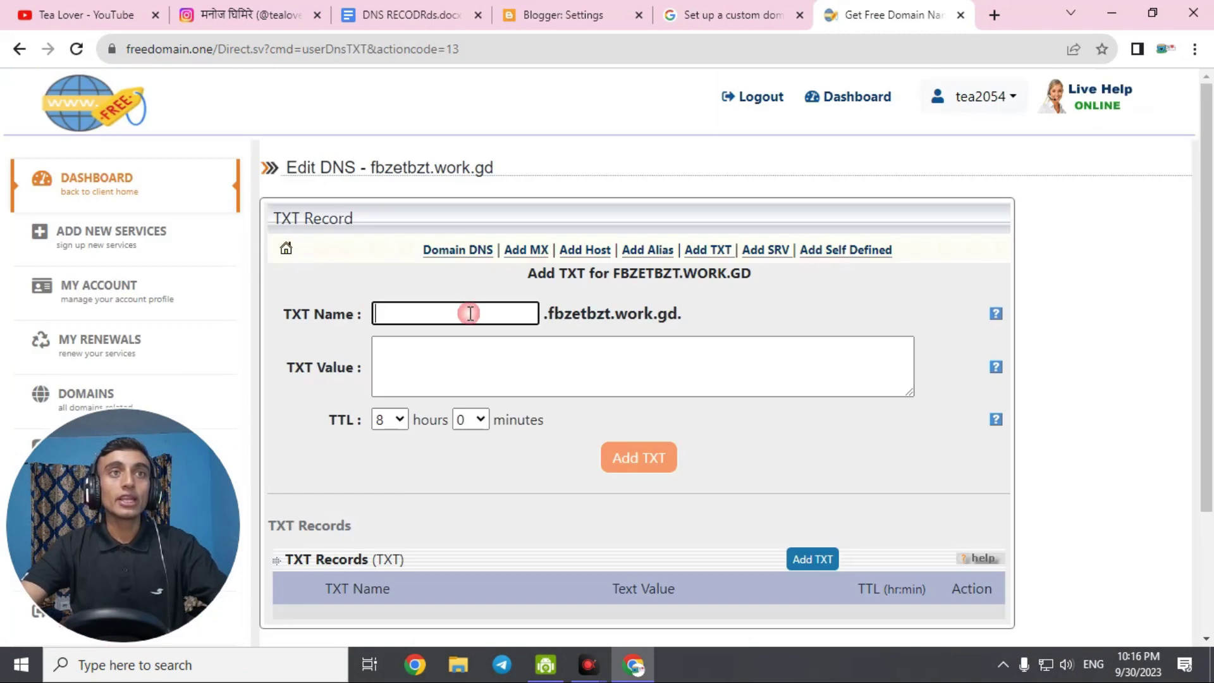
right_click(464, 372)
click(556, 490)
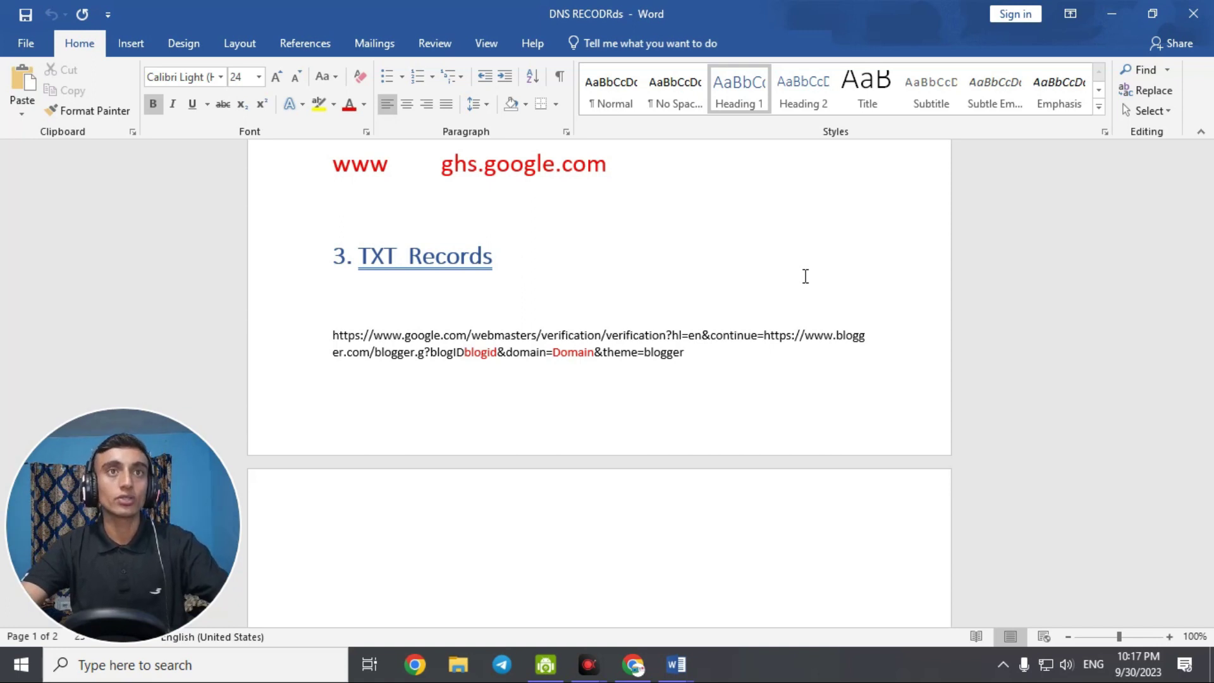
- In the Word copy of the DNS records document, replace the URL's blogid placeholder with the blog ID copied from the Blogger settings address
double_click(481, 353)
click(483, 377)
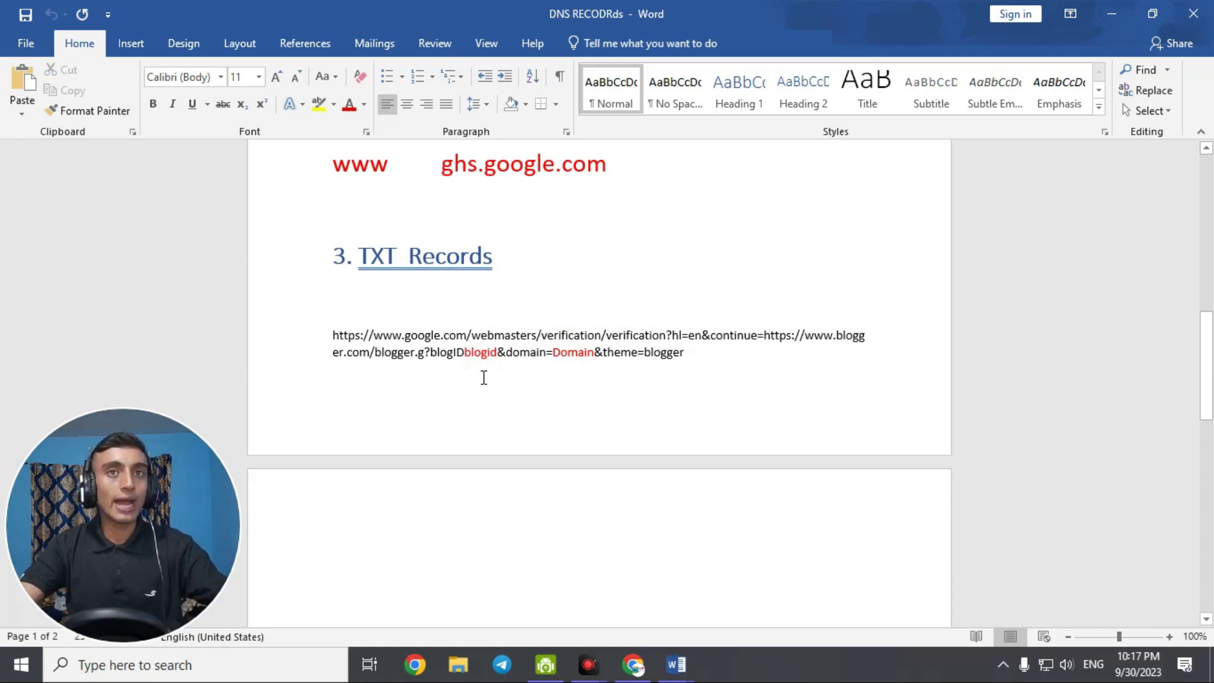
drag(554, 352, 586, 349)
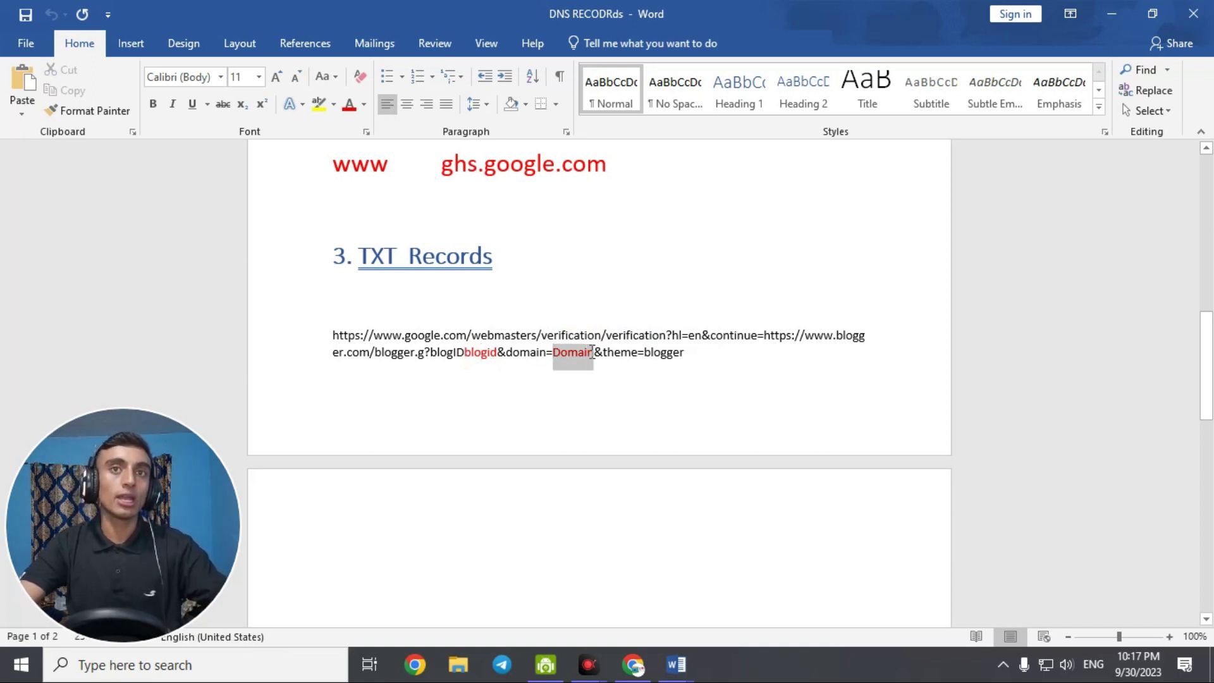
click(474, 353)
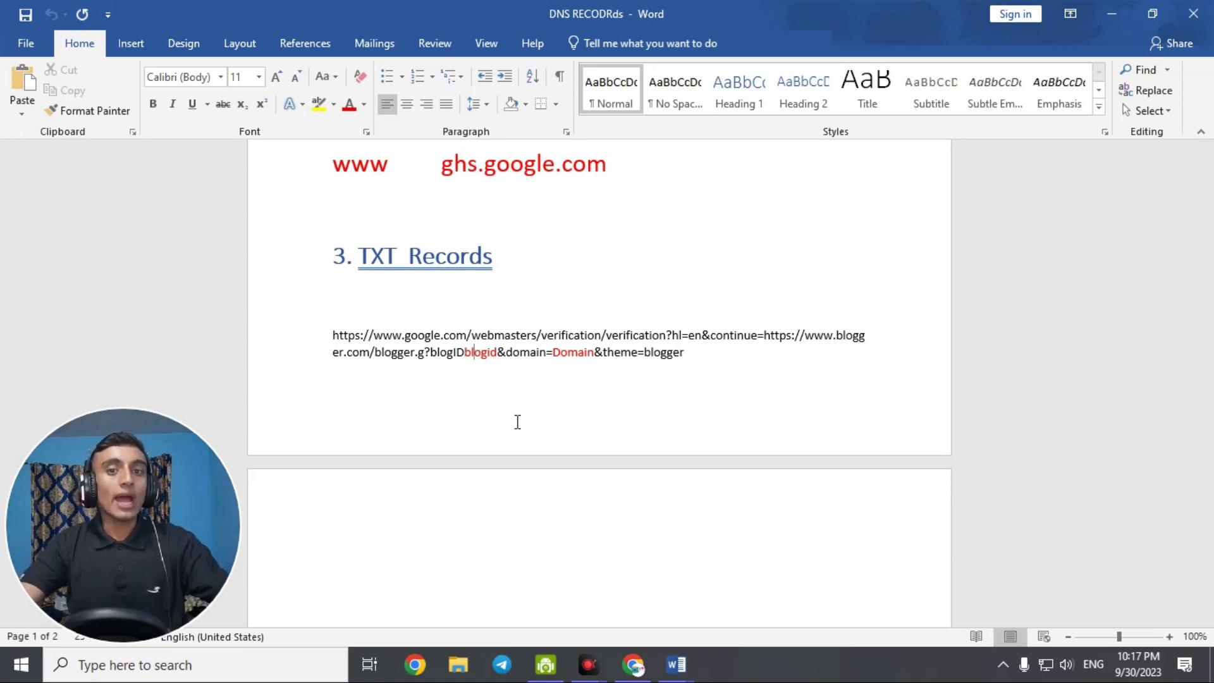
click(635, 668)
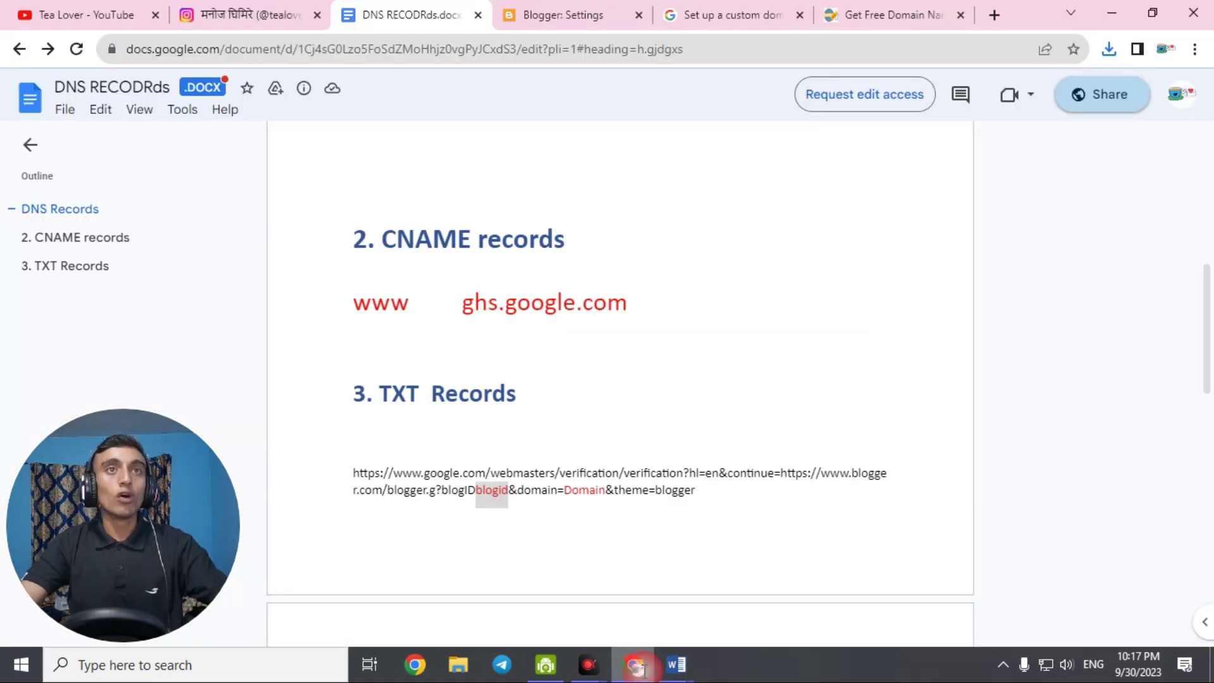
click(552, 28)
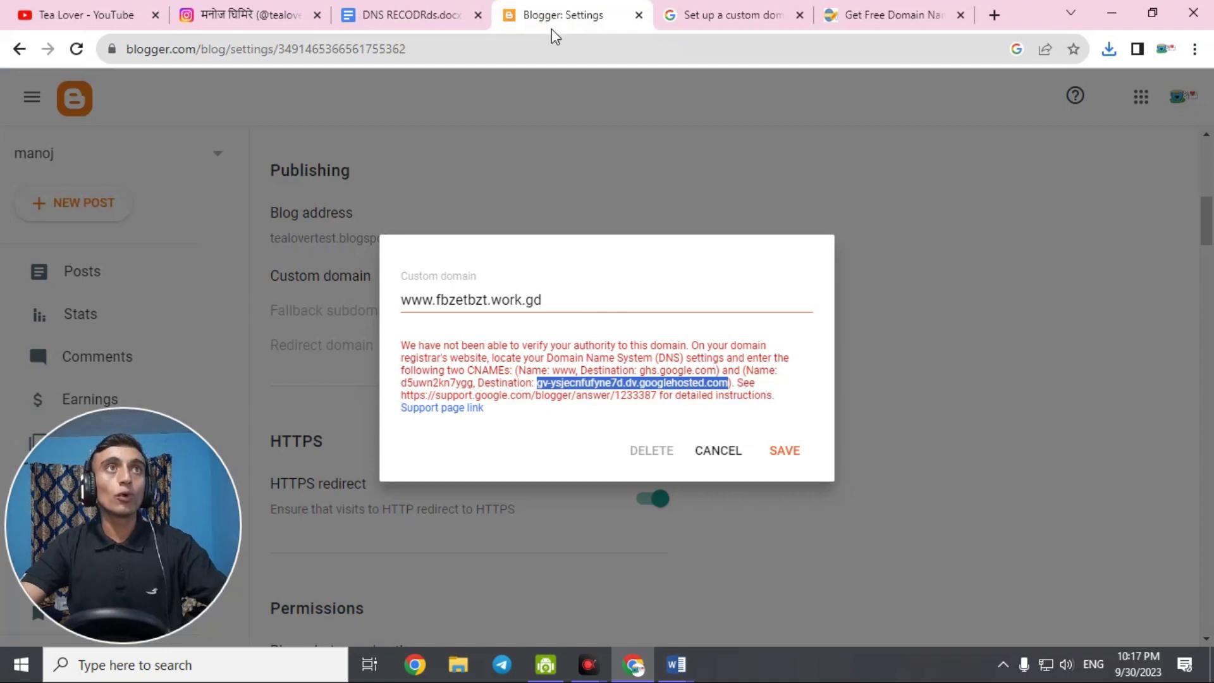
drag(287, 54, 405, 51)
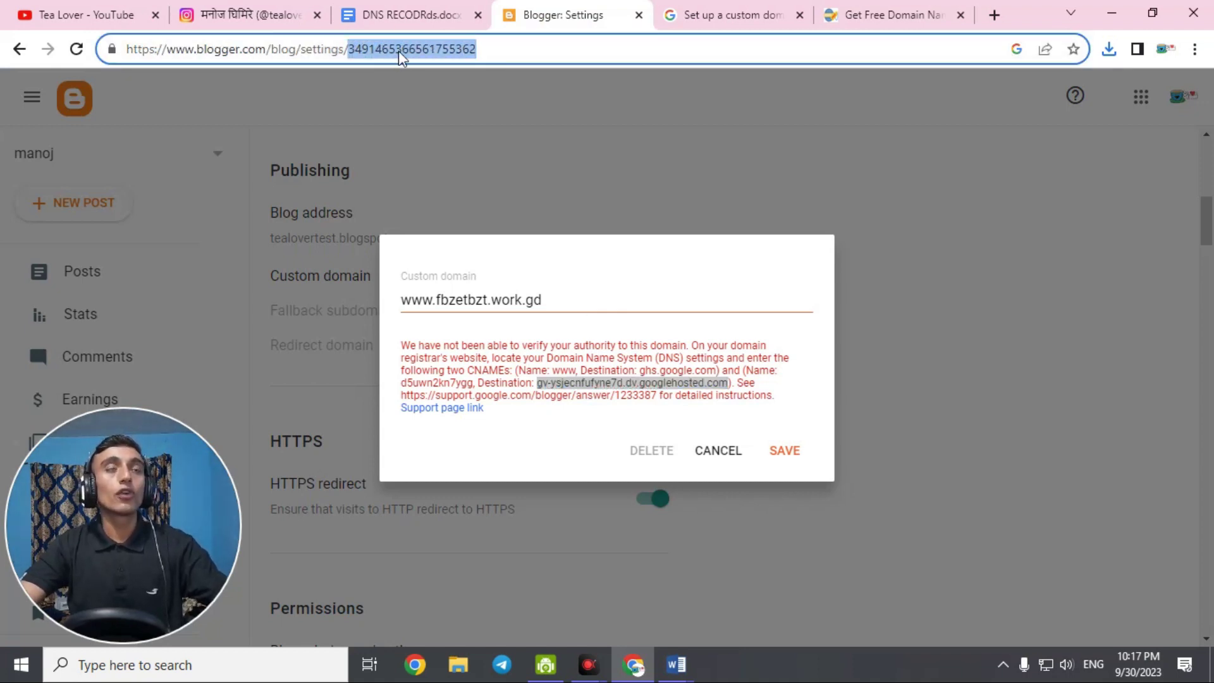
right_click(398, 50)
click(468, 134)
click(675, 665)
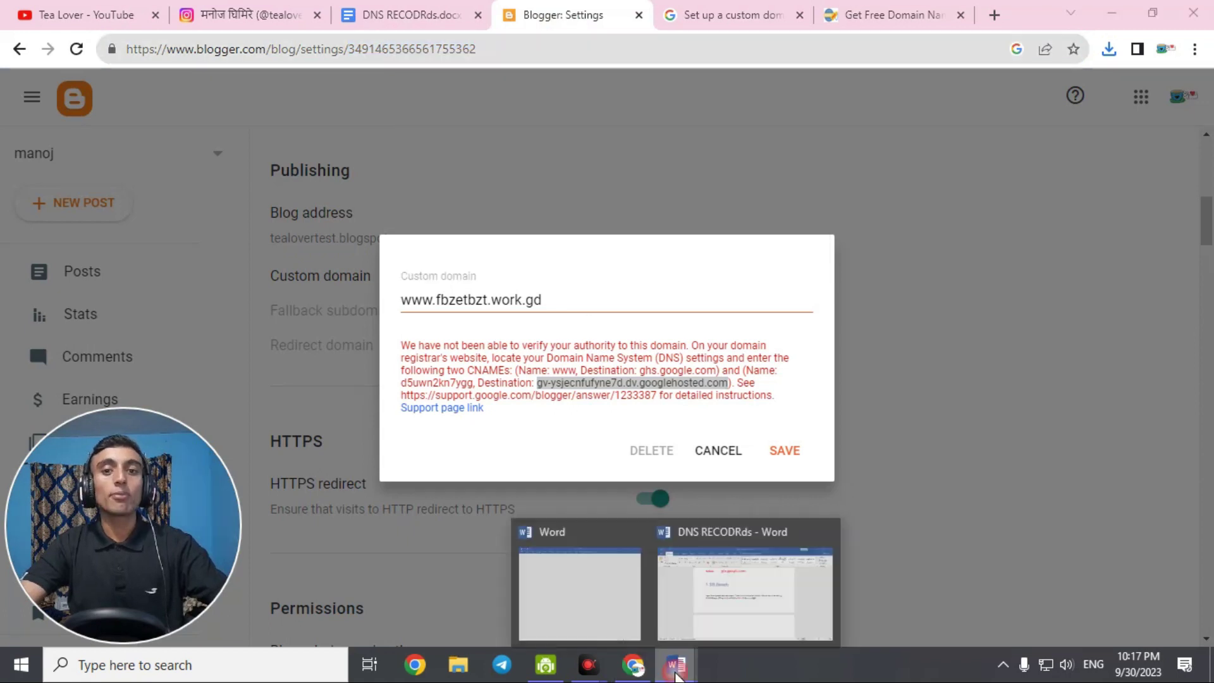
click(759, 585)
drag(465, 352, 497, 352)
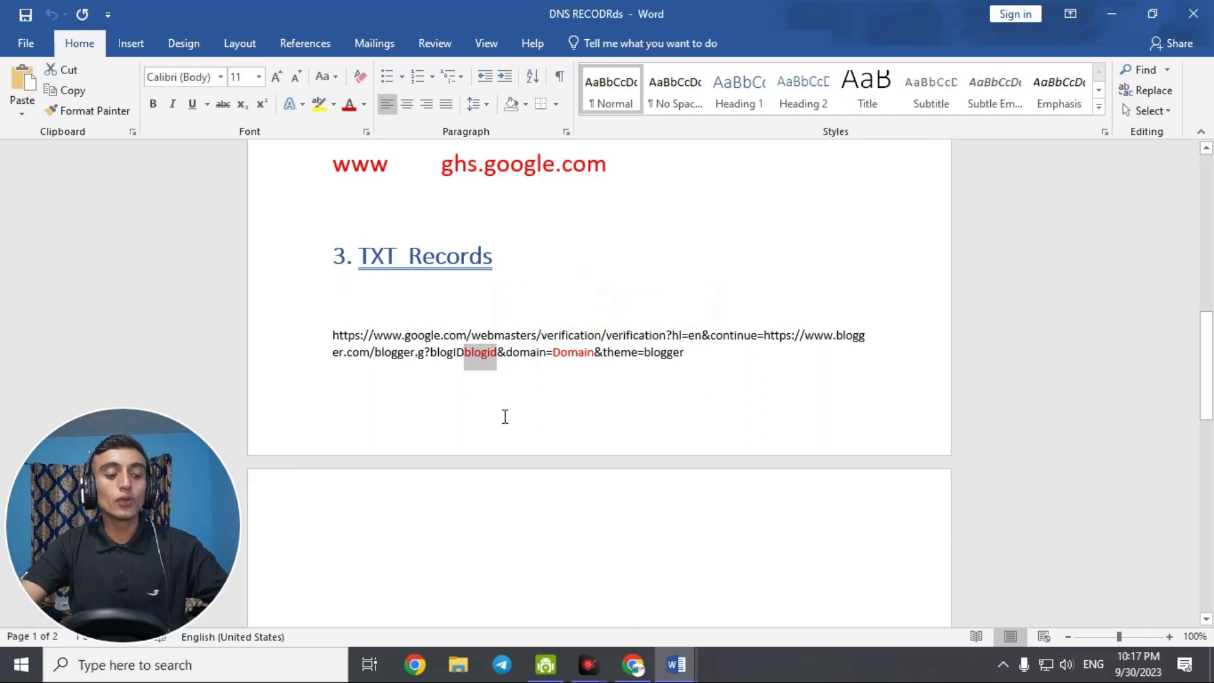
key(ctrl+v)
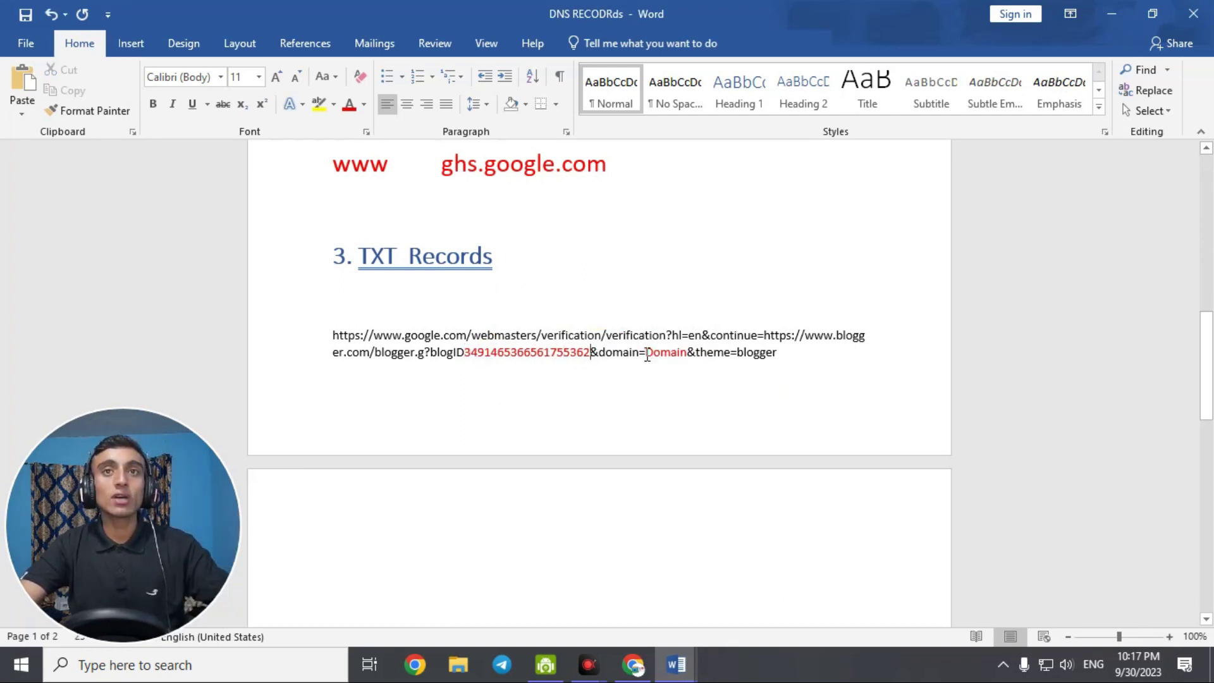
- Switch to the freedomain.one page and copy the domain name fbzetbzt.work.gd from the Edit DNS heading
mouse_move(643, 672)
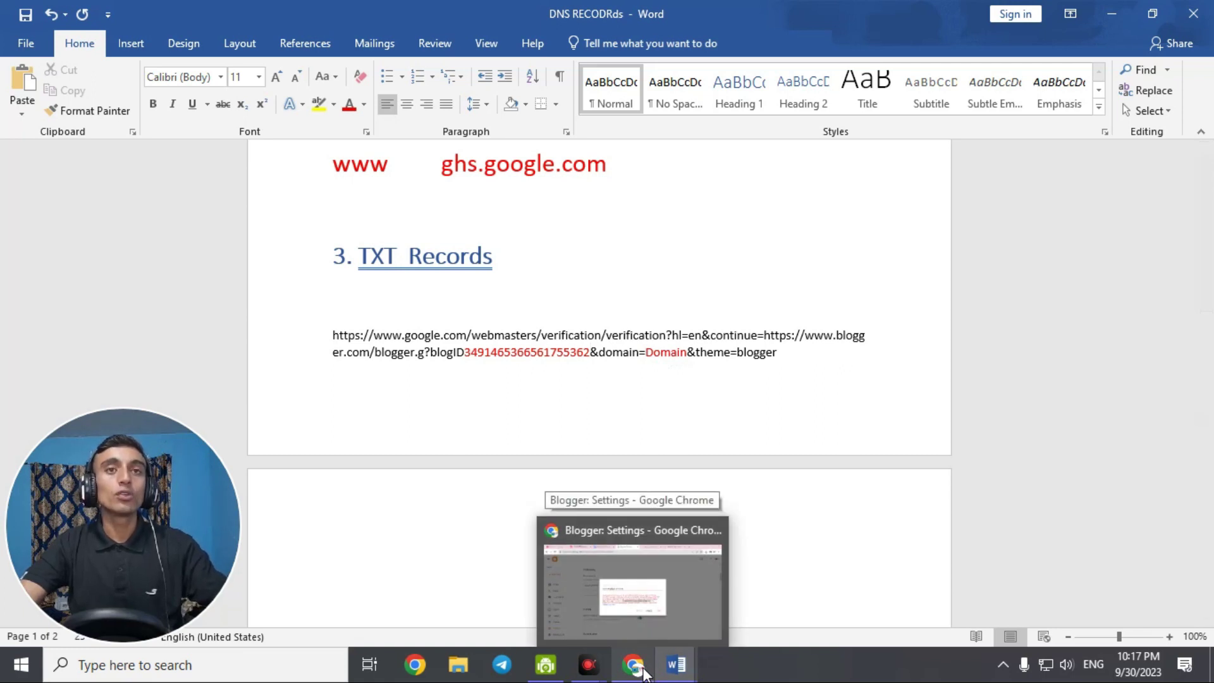
click(644, 671)
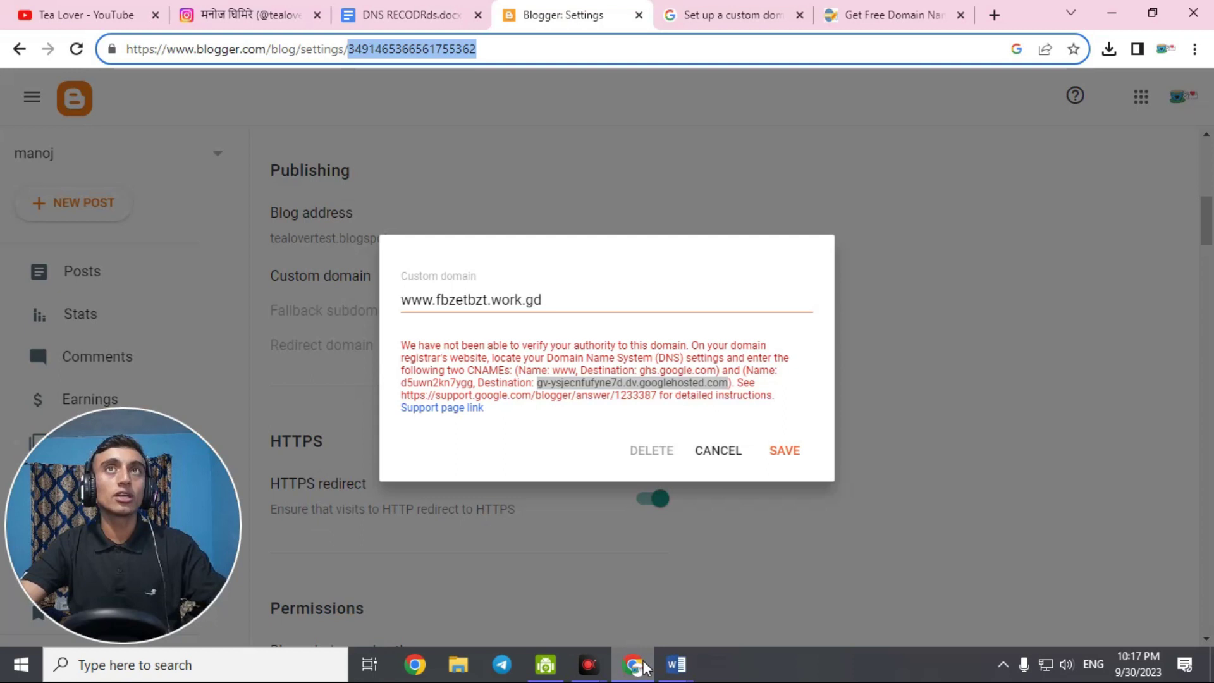
click(869, 14)
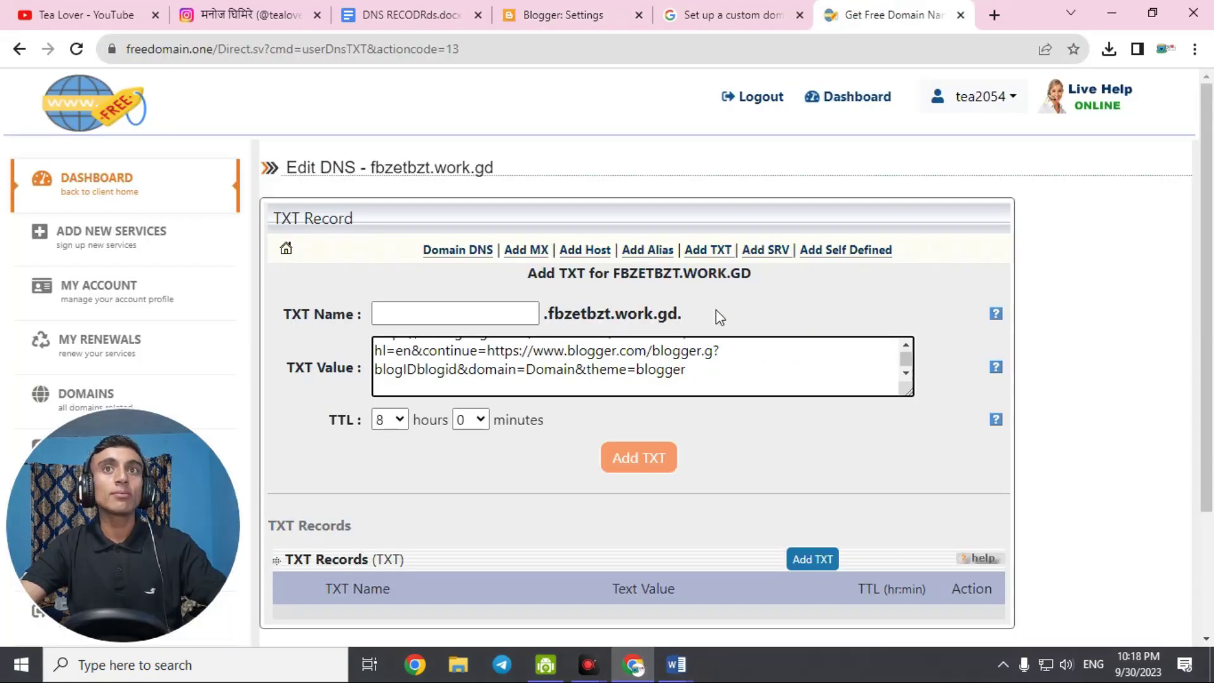
double_click(432, 166)
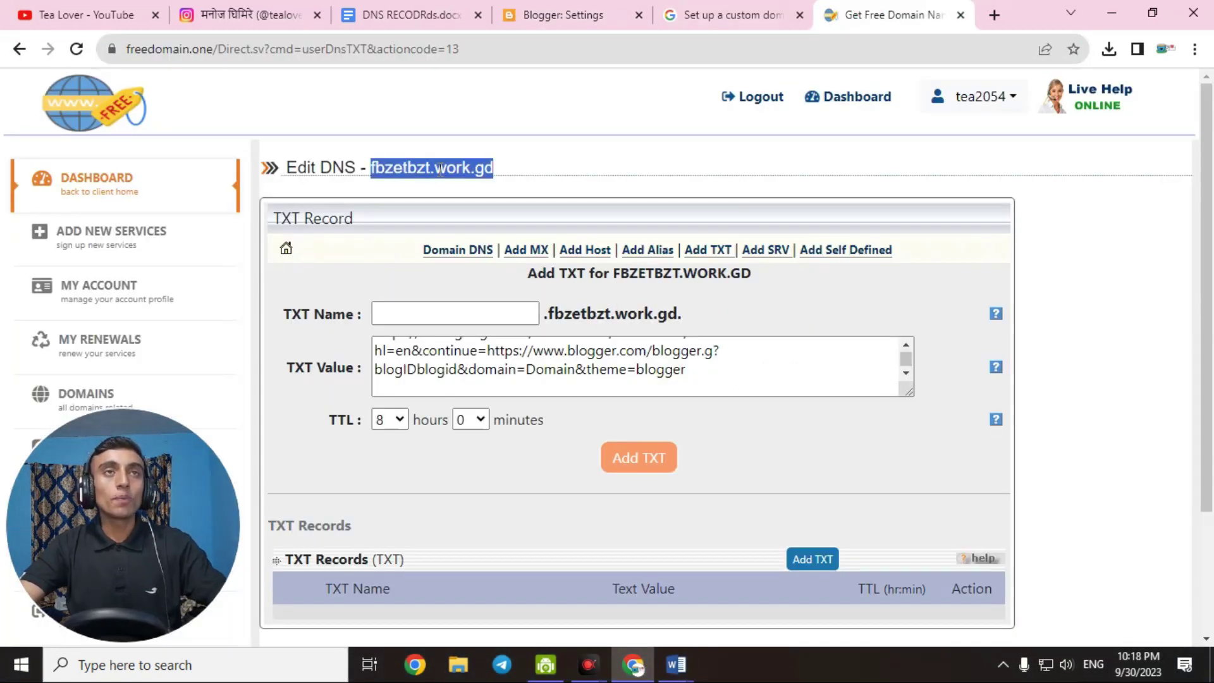
right_click(432, 163)
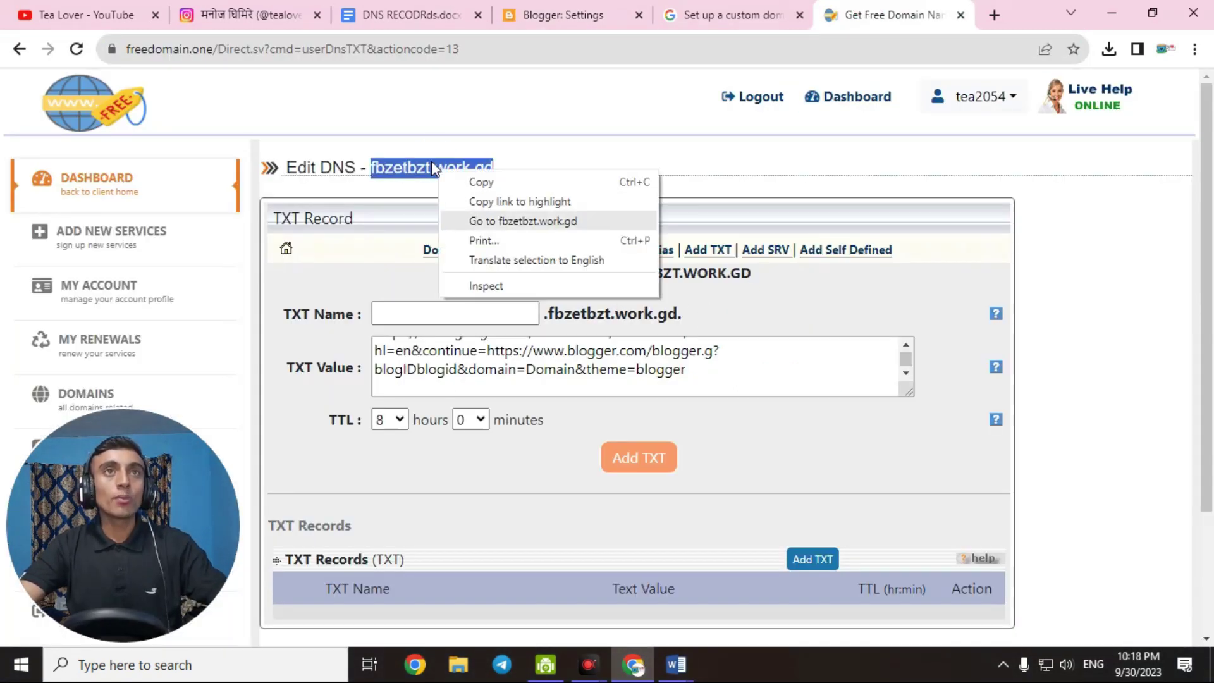
click(482, 182)
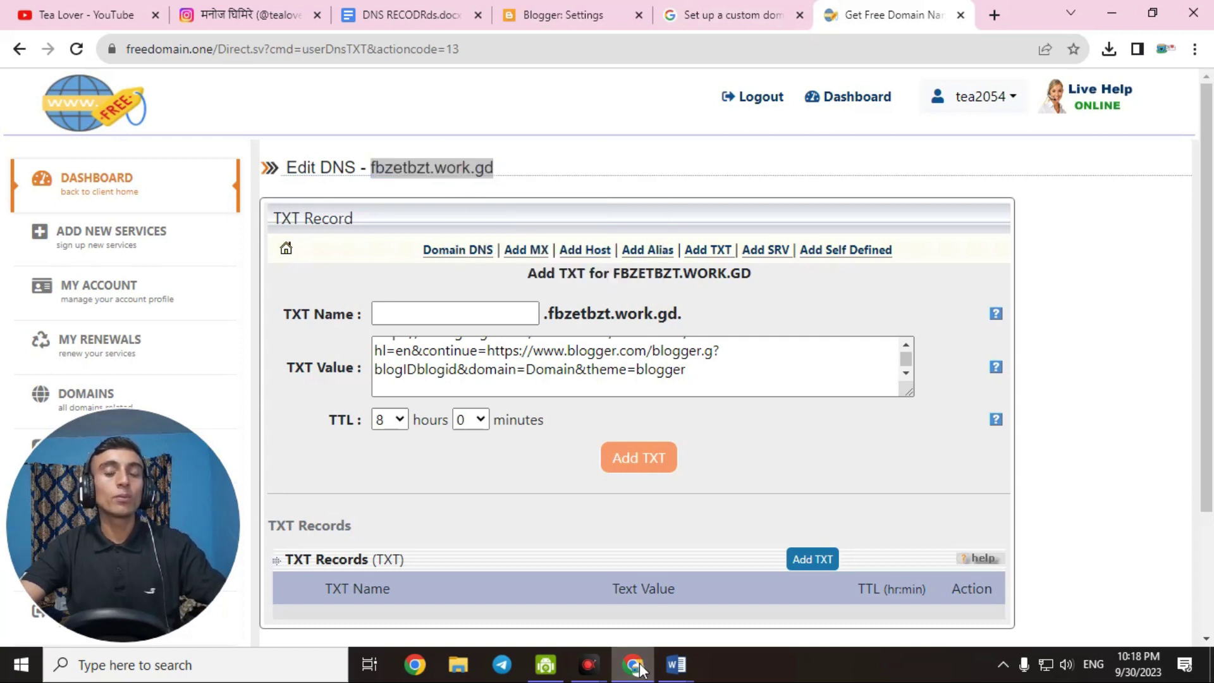
- In the Word document, replace the Domain placeholder in the verification URL with the copied fbzetbzt.work.gd
click(675, 663)
drag(646, 354, 687, 355)
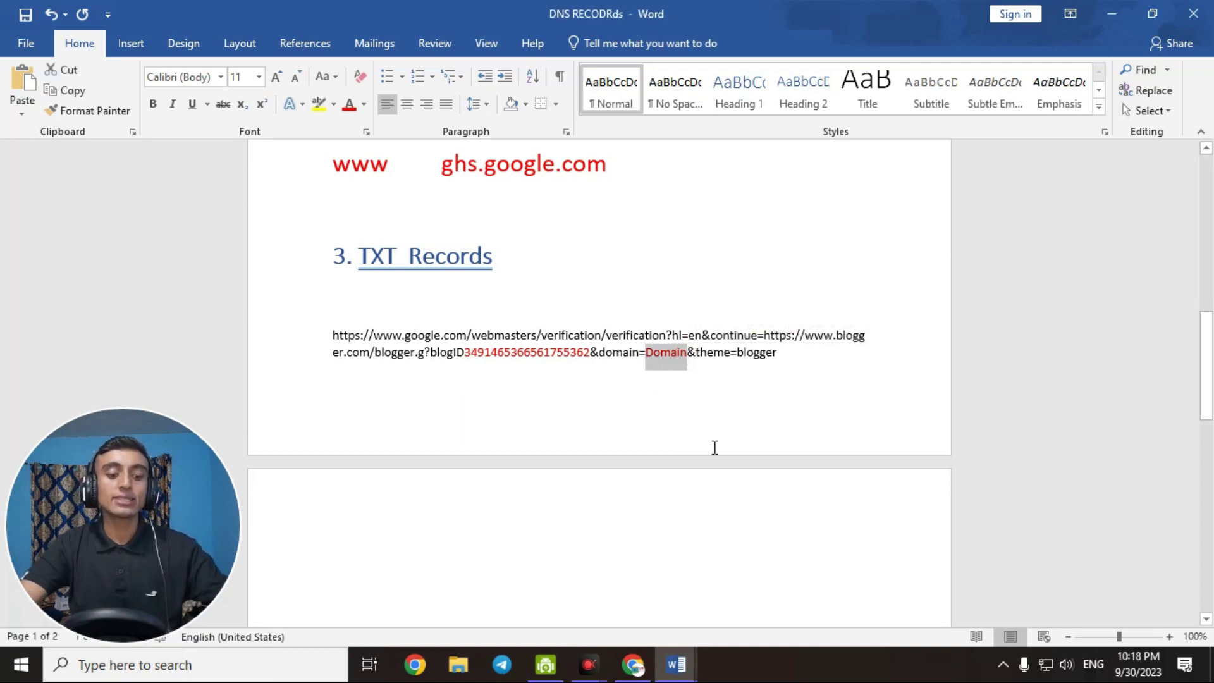
key(ctrl+v)
- Copy the complete verification URL, including the filled-in blog ID and domain, from the Word document
scroll(712, 441, down, 5)
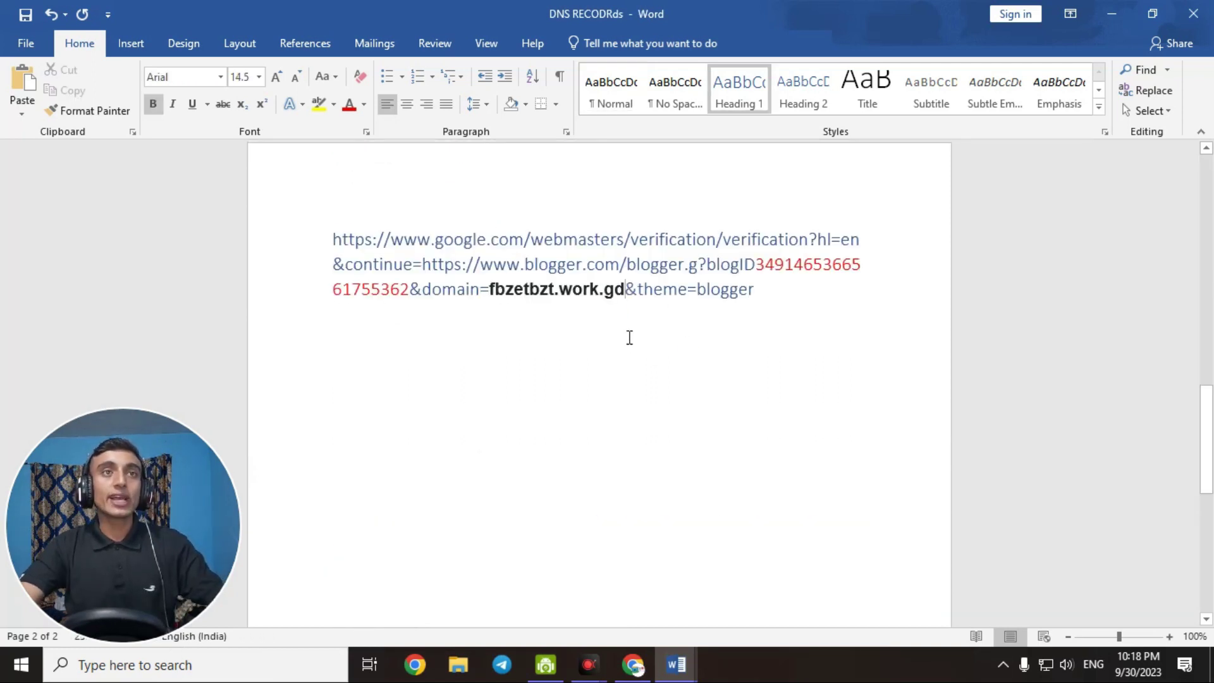
drag(332, 239, 753, 293)
click(747, 270)
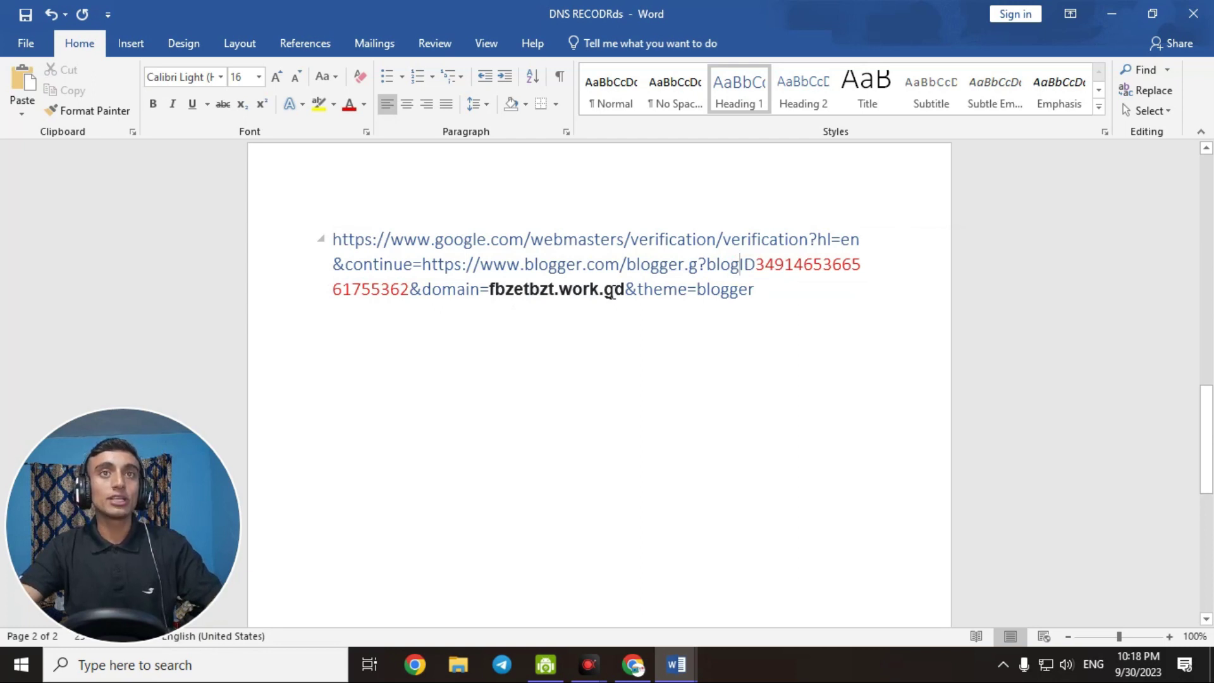
triple_click(377, 239)
right_click(376, 239)
click(412, 281)
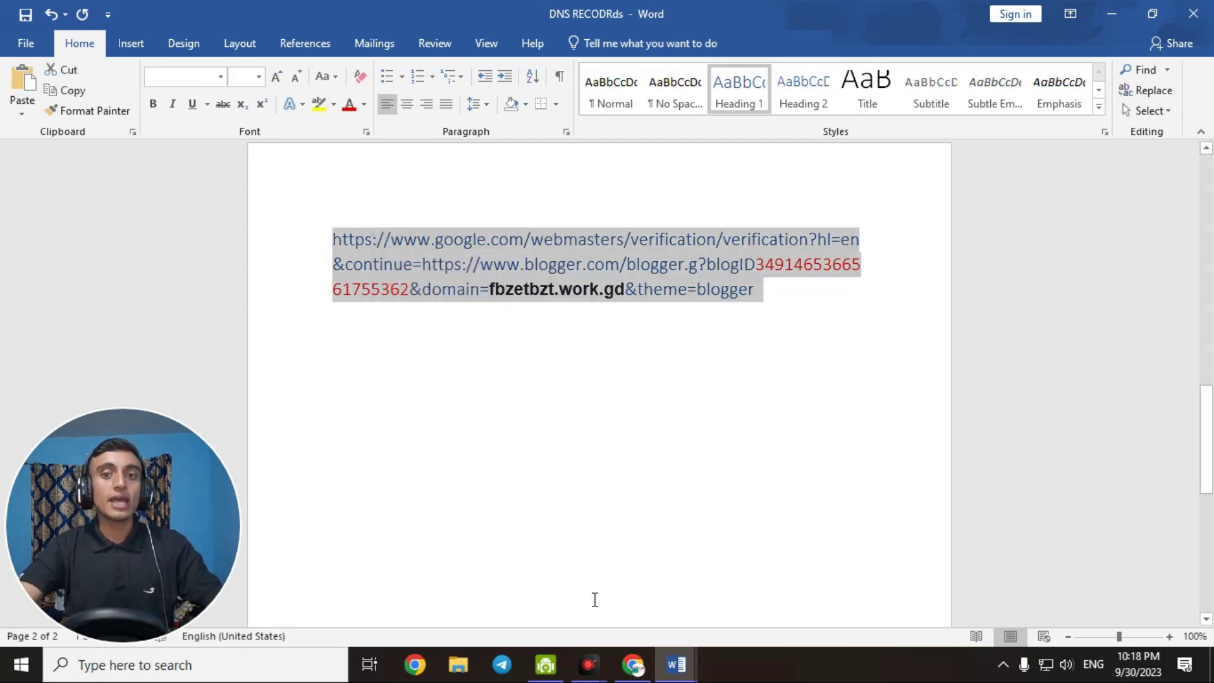
- Replace the whole TXT value in the freedomain.one record form with the completed verification URL
click(632, 664)
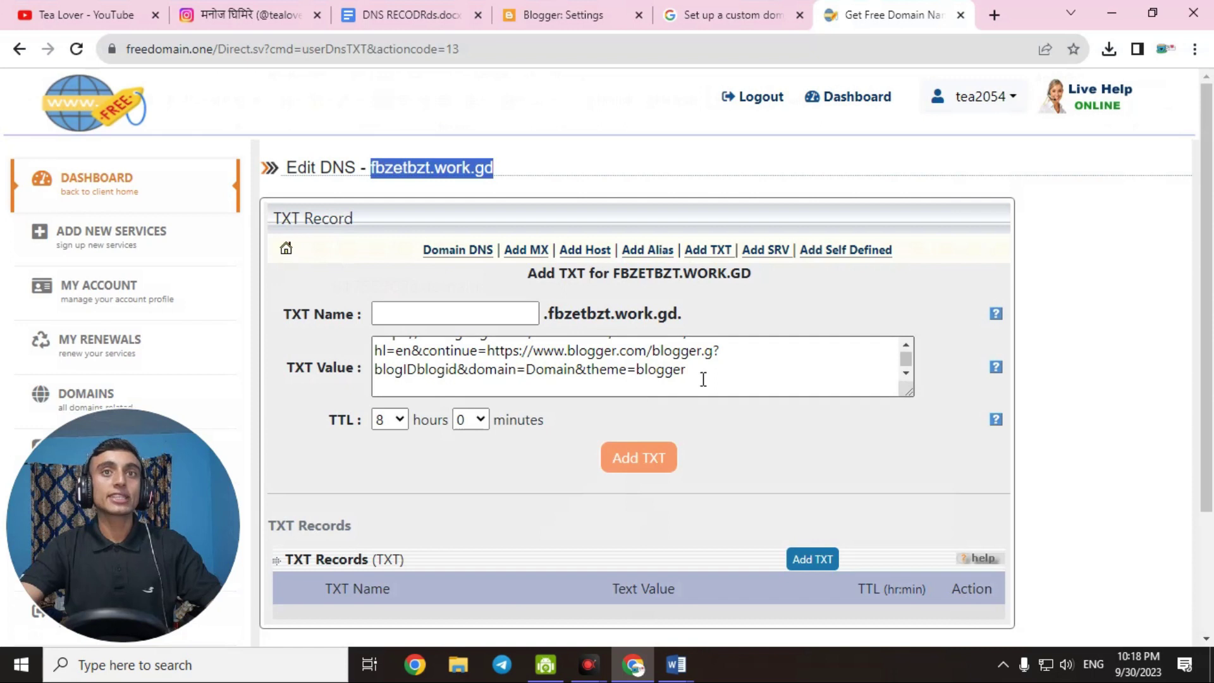
click(703, 379)
key(ctrl+a)
key(ctrl+v)
- Name the TXT record www, set its TTL to 1 hour 0 minutes, and add it to fbzetbzt.work.gd
click(437, 318)
text(www)
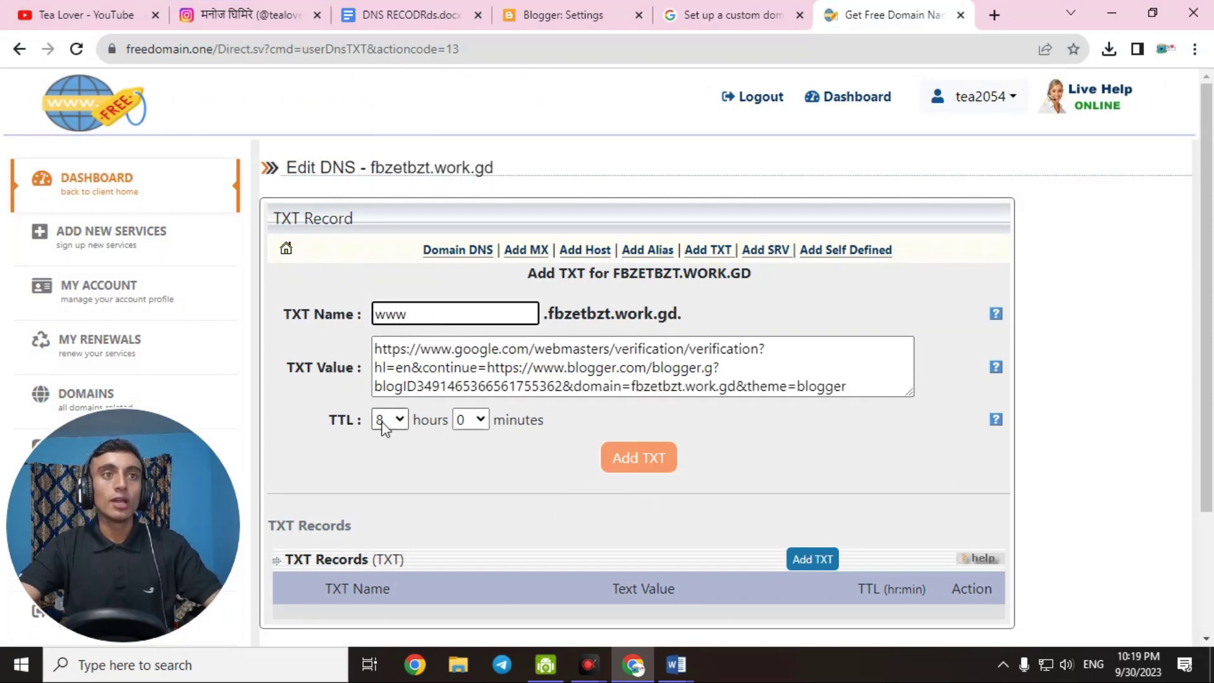
click(399, 419)
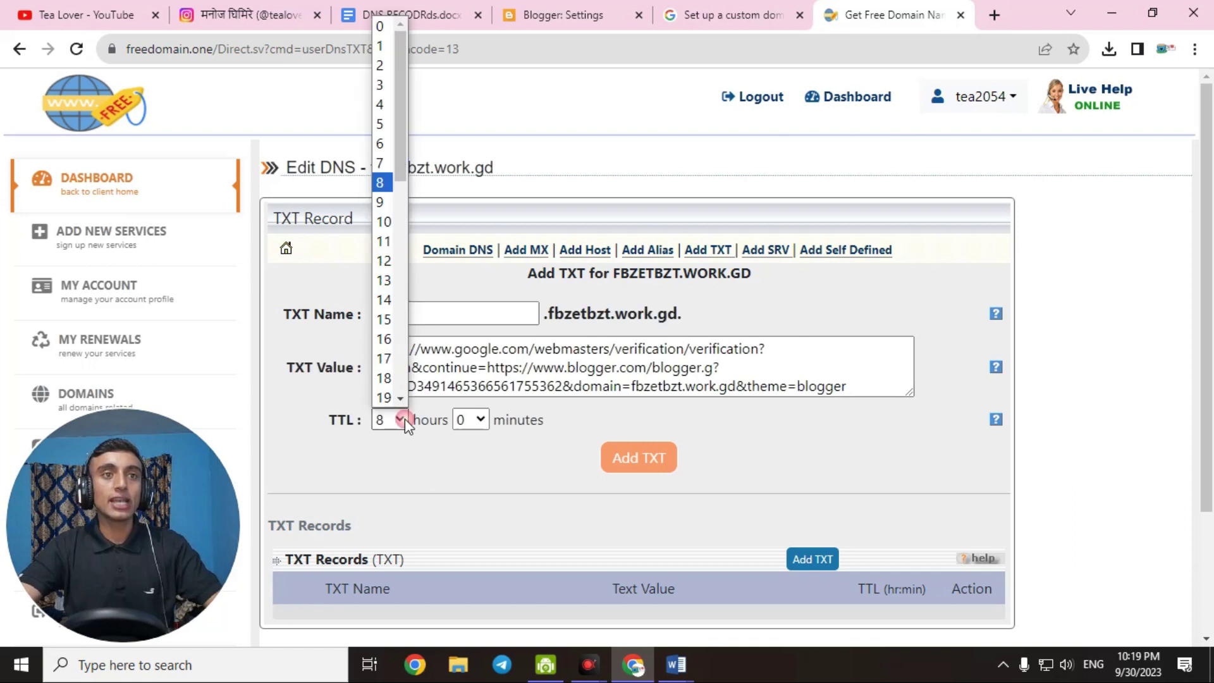
click(382, 46)
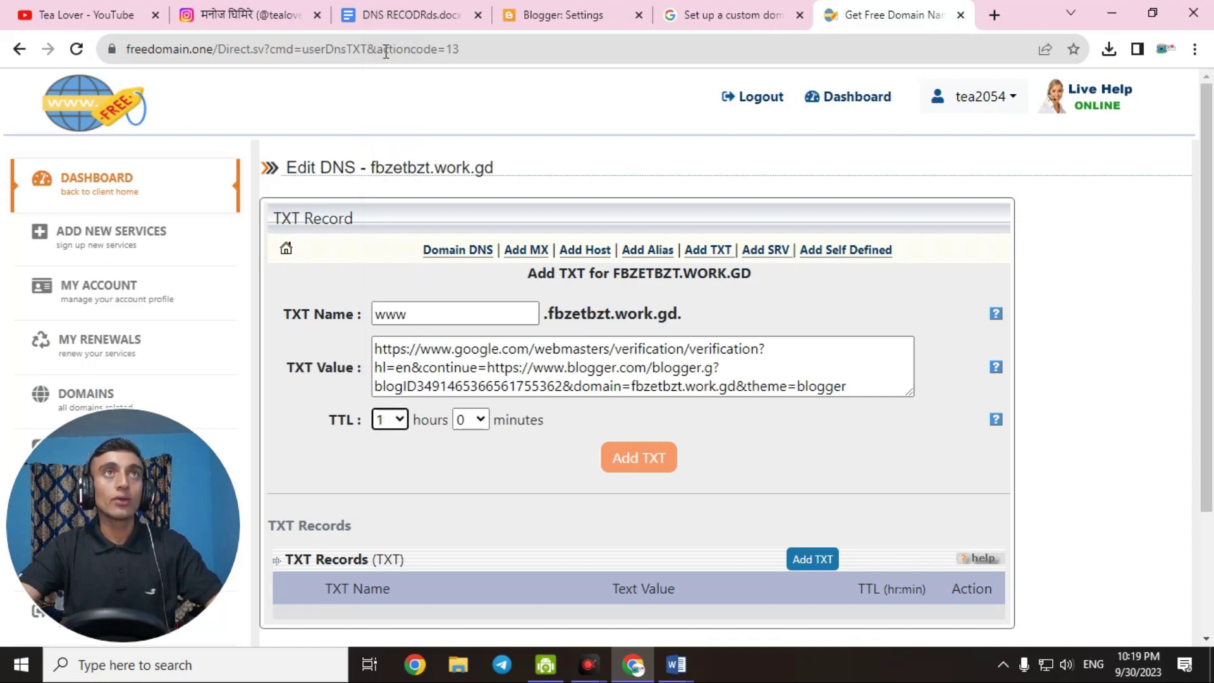
click(658, 469)
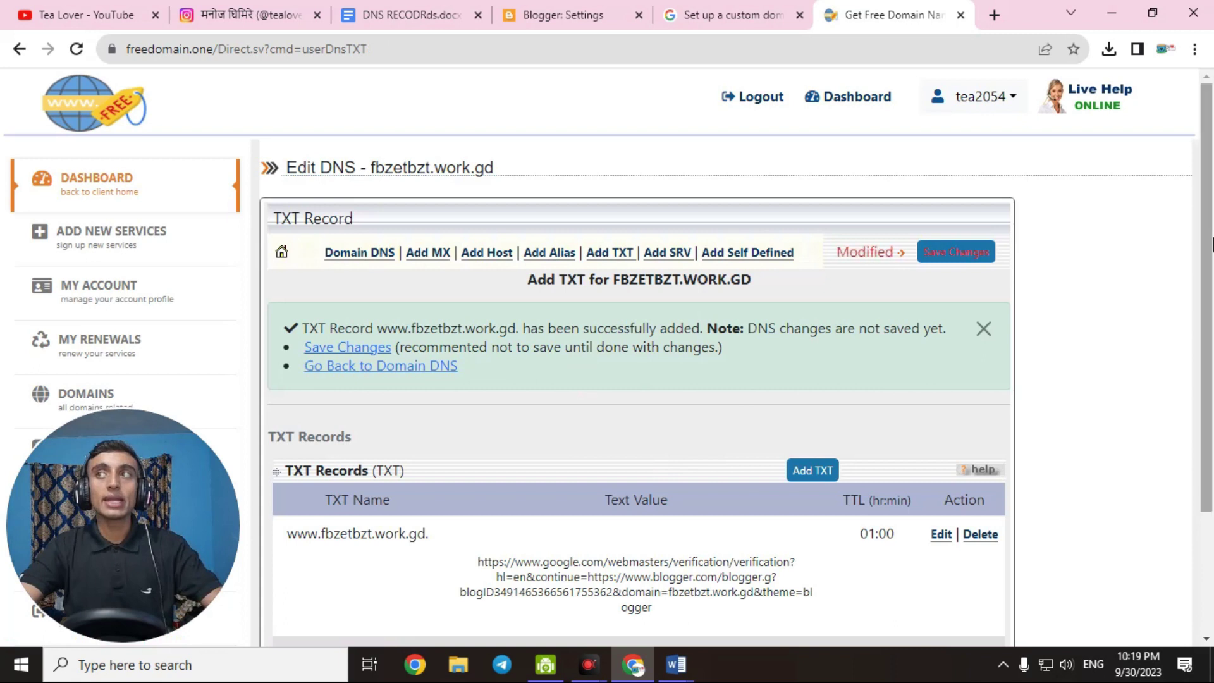
- Check the text value of the added TXT record and save the DNS changes
scroll(1211, 244, down, 3)
drag(466, 405, 679, 468)
click(679, 468)
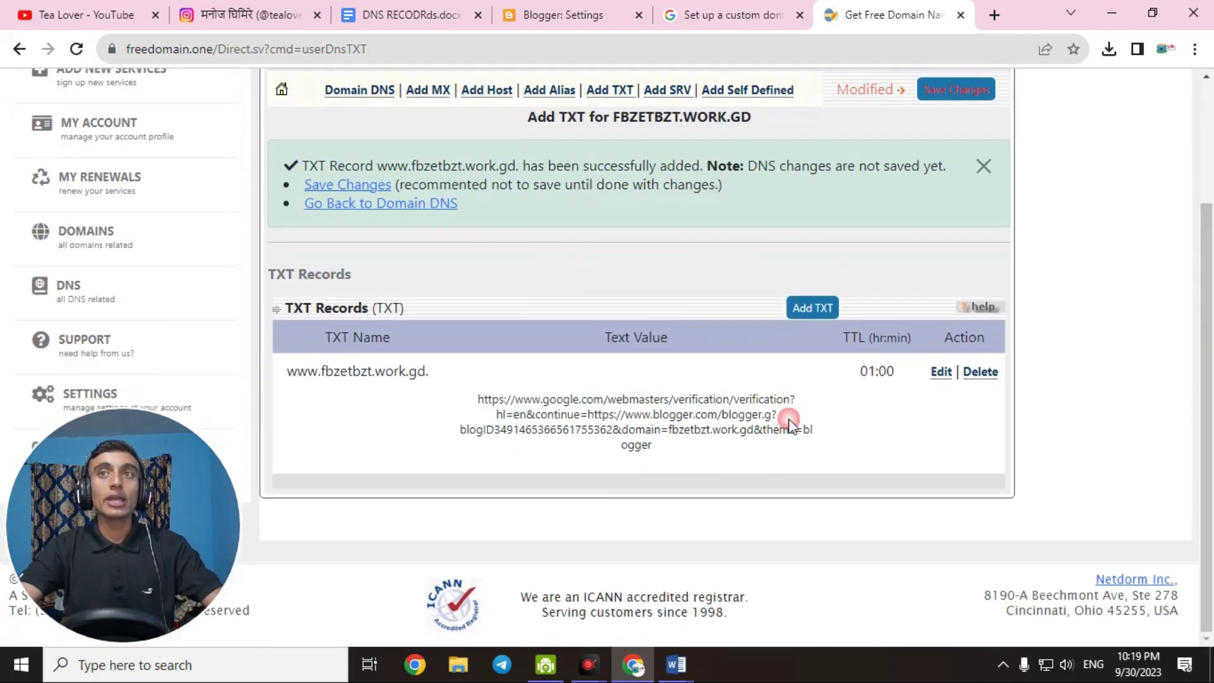
click(952, 100)
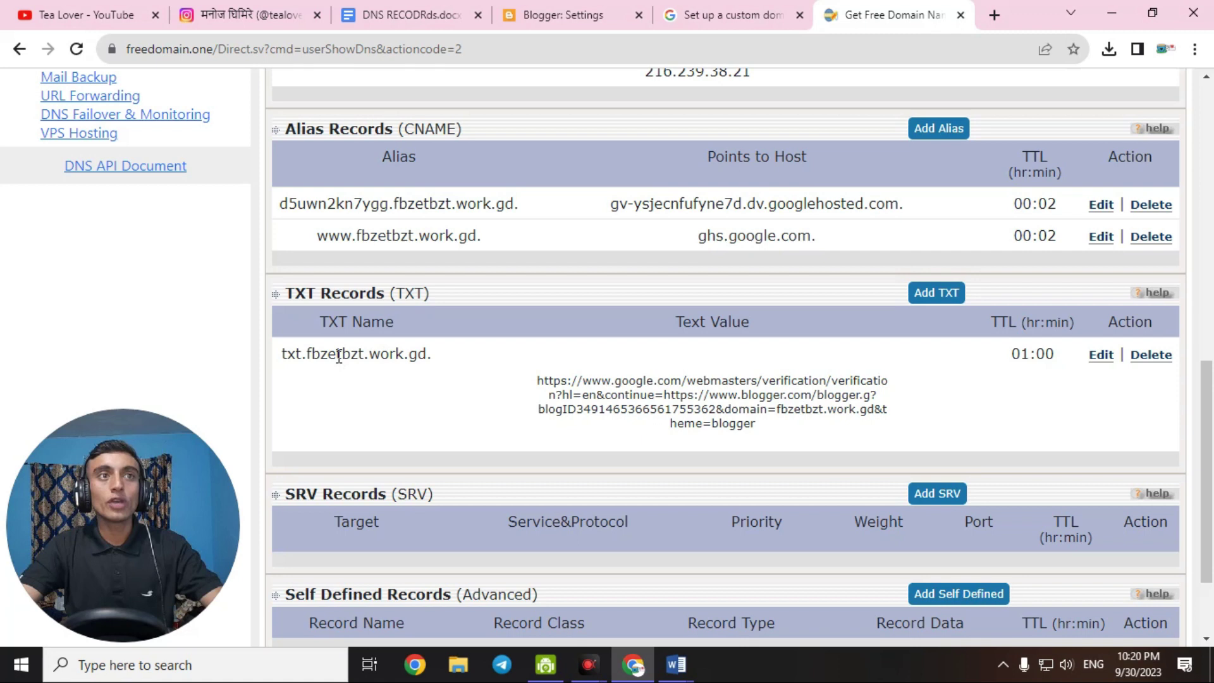
- Review the TXT, host and CNAME records listed for fbzetbzt.work.gd
drag(282, 355, 304, 350)
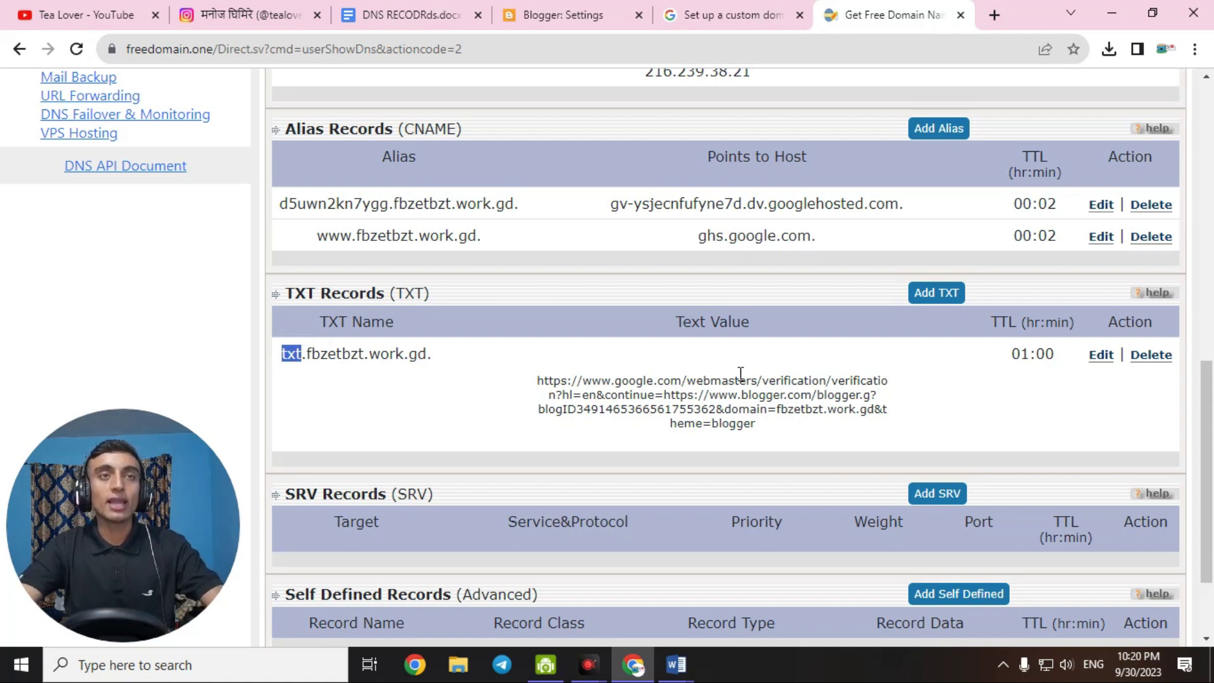
click(990, 412)
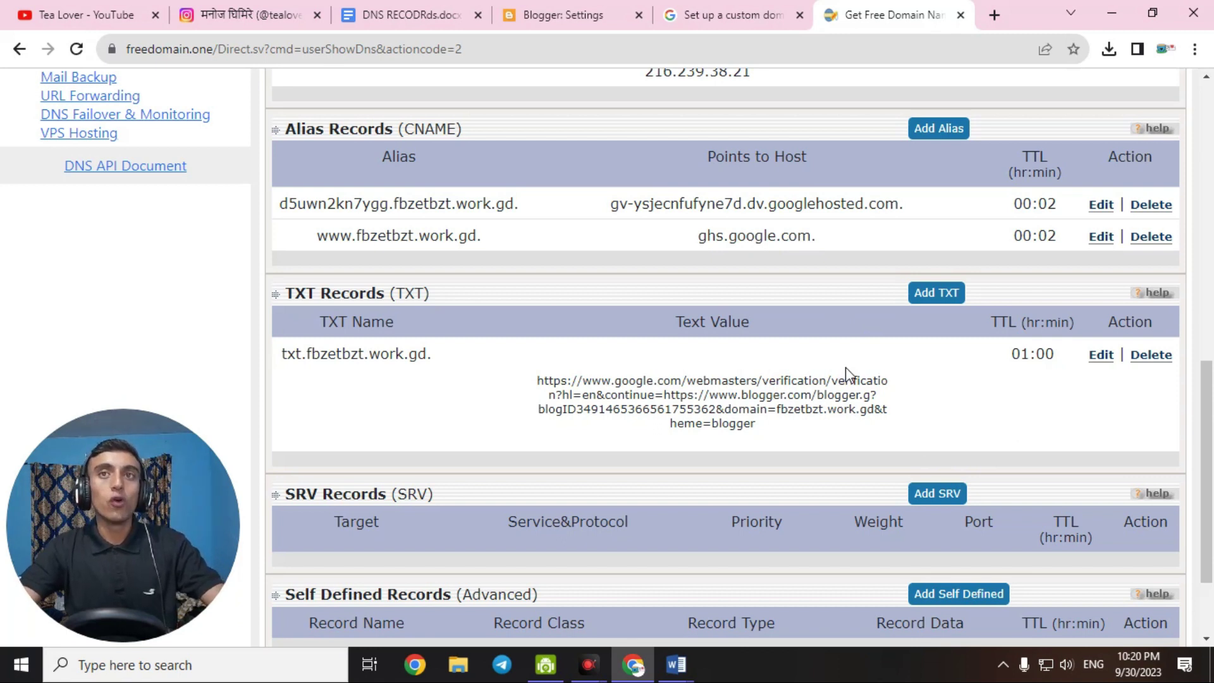
drag(1208, 544, 1212, 360)
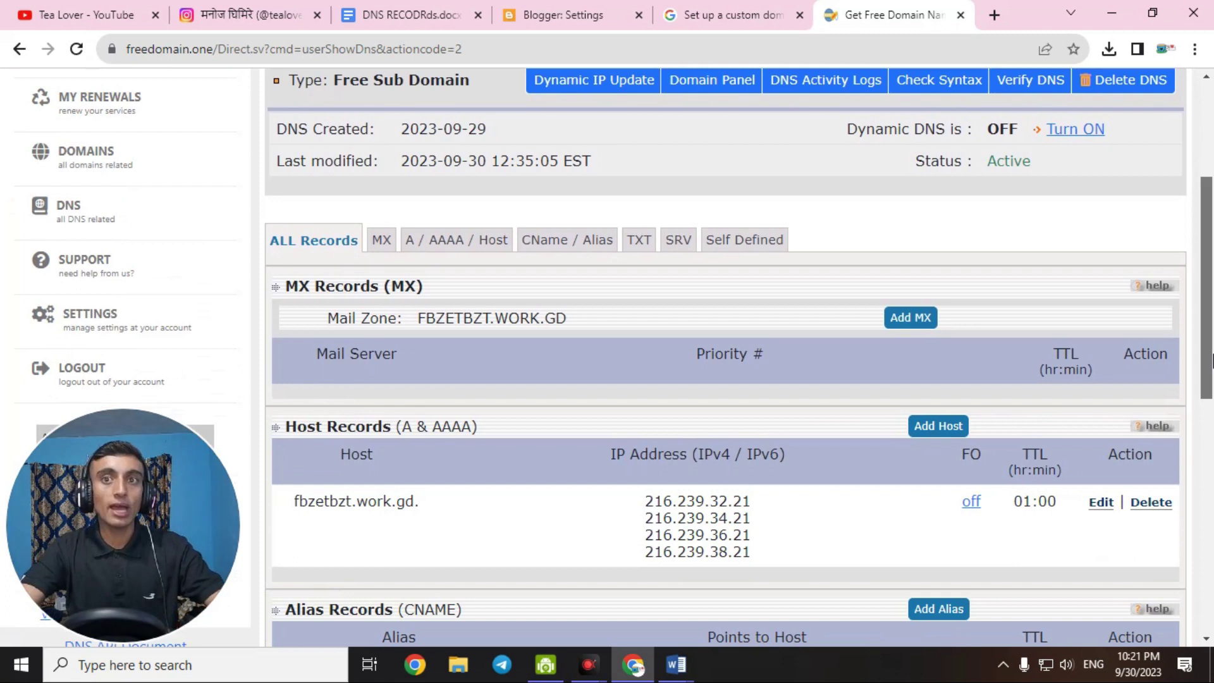
drag(1211, 360, 1211, 408)
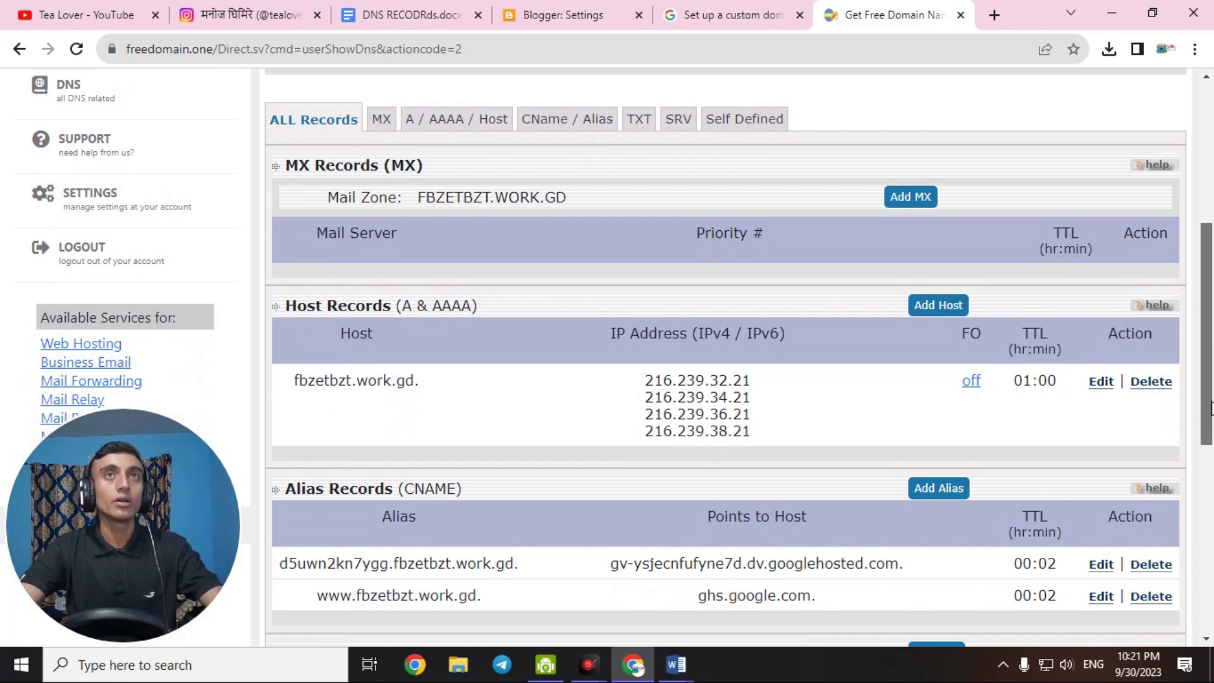
click(571, 16)
click(791, 456)
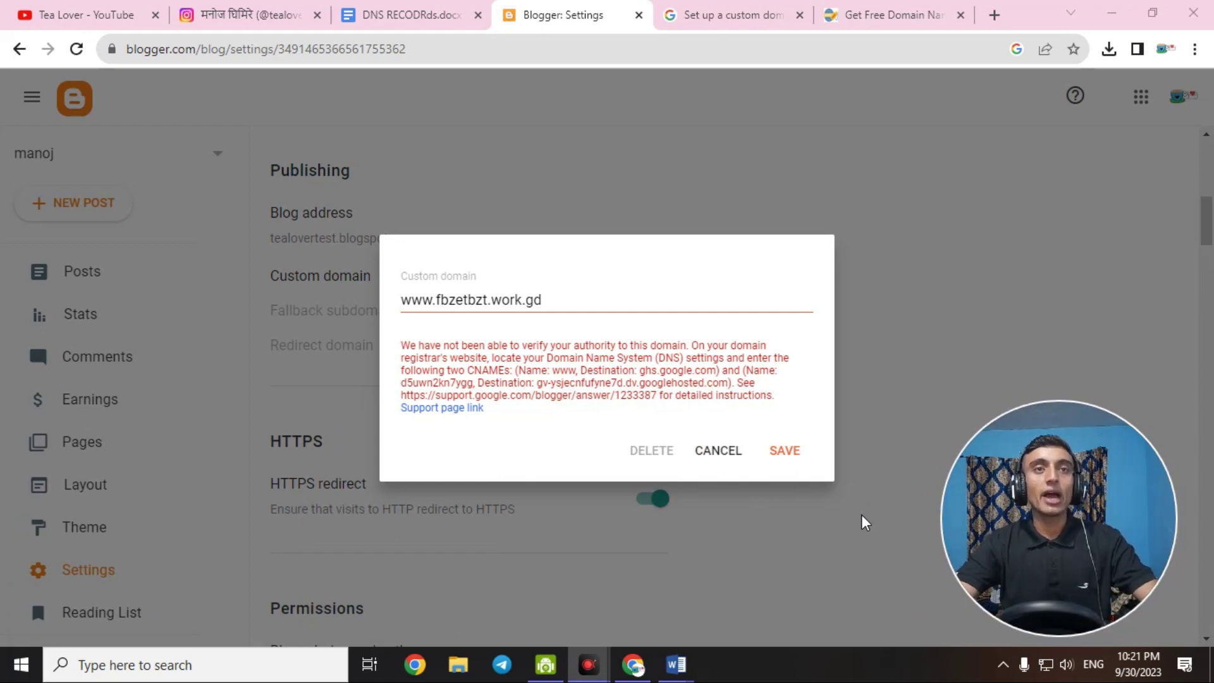
drag(541, 300, 395, 306)
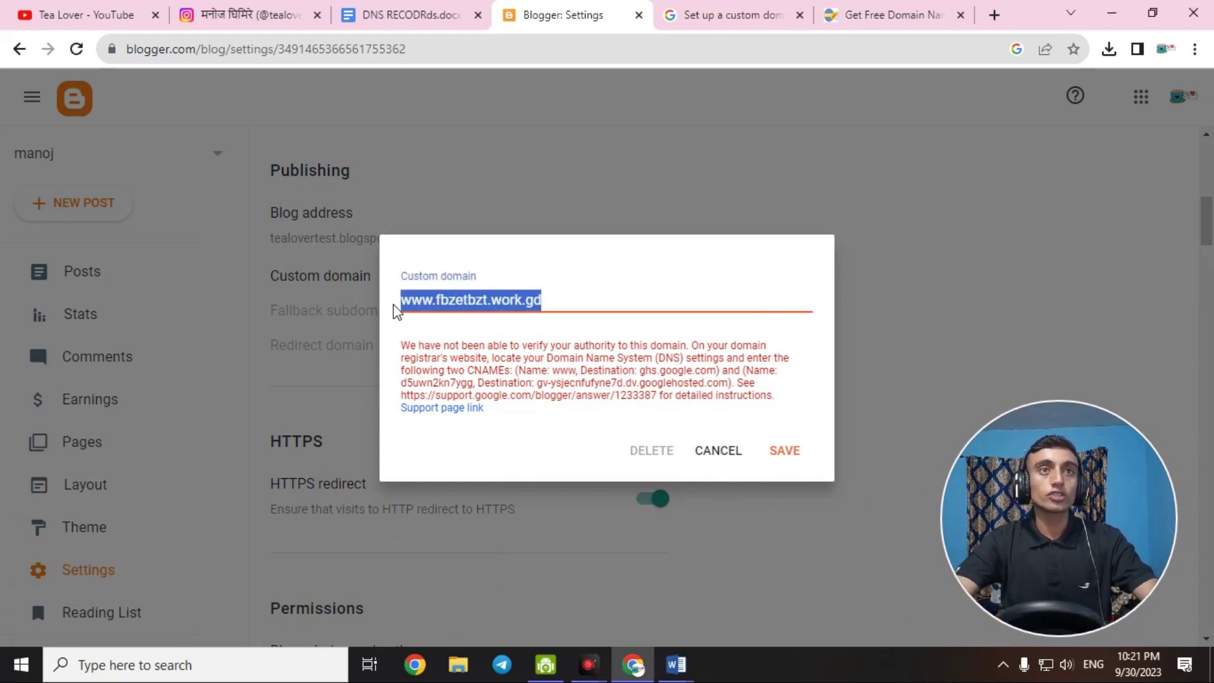
click(782, 460)
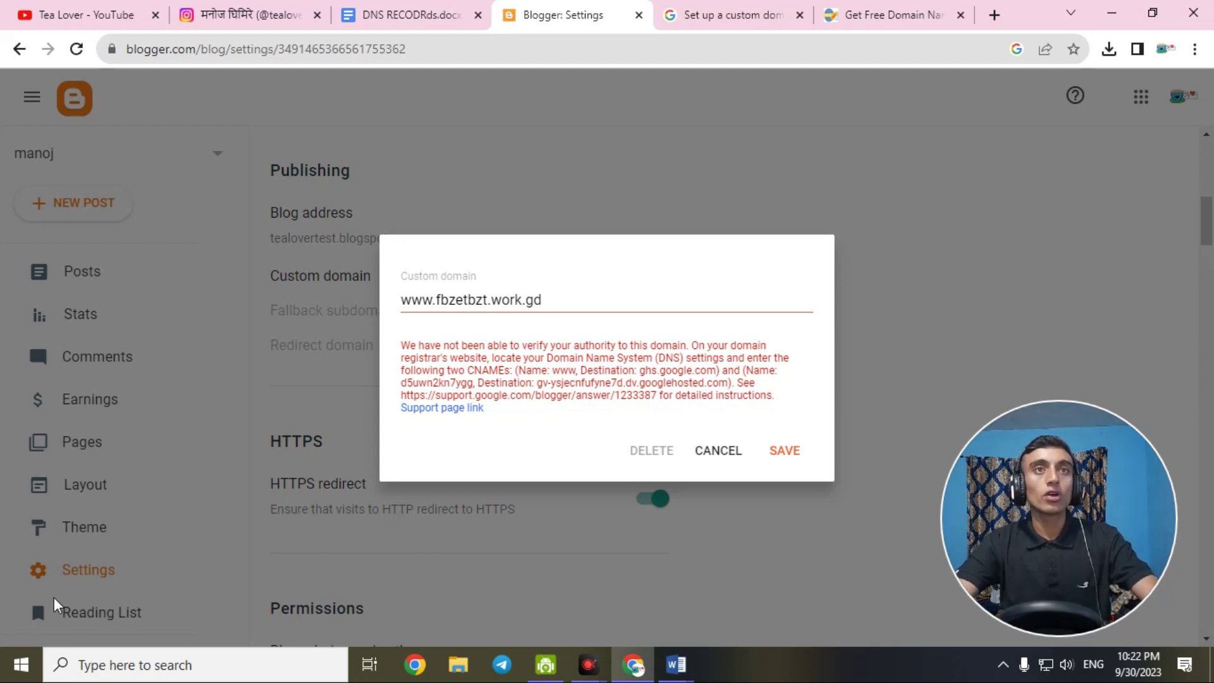
key(alt+Left)
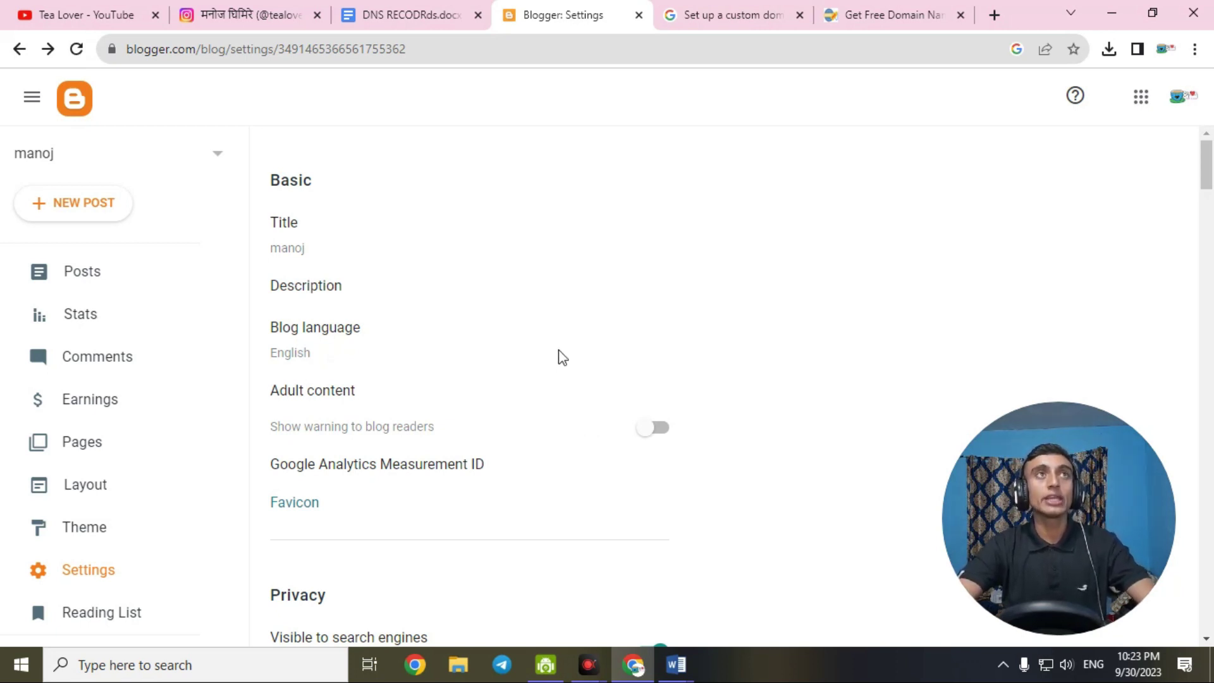
click(72, 13)
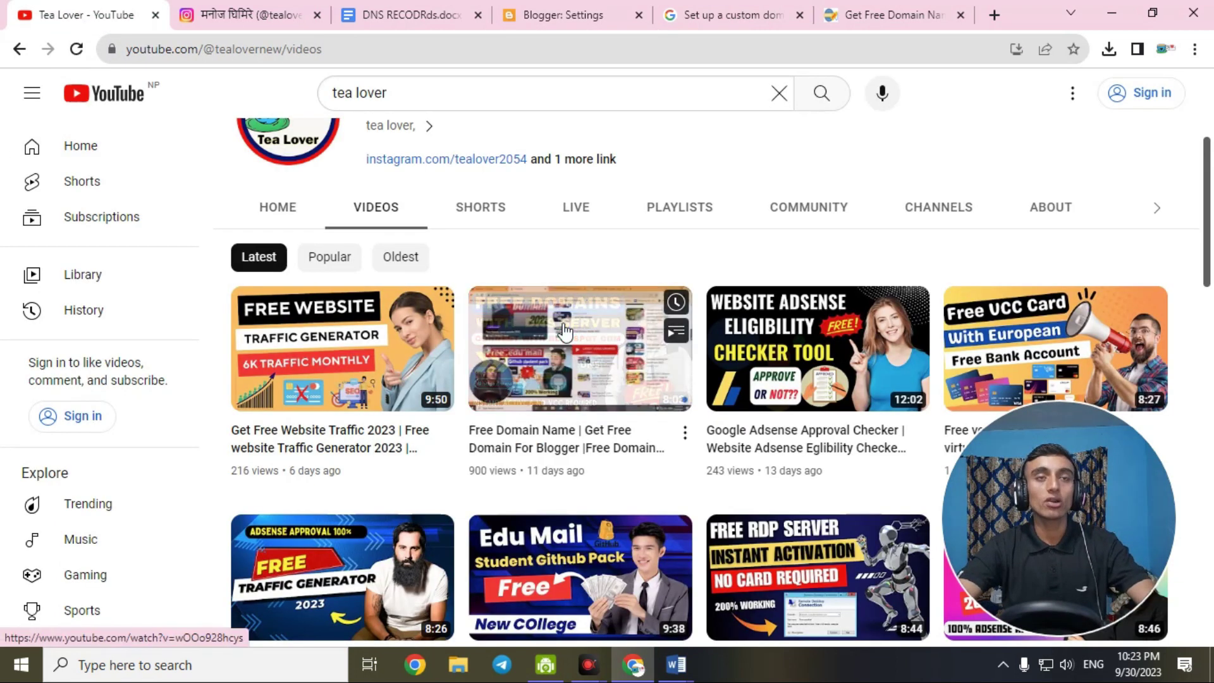
click(248, 14)
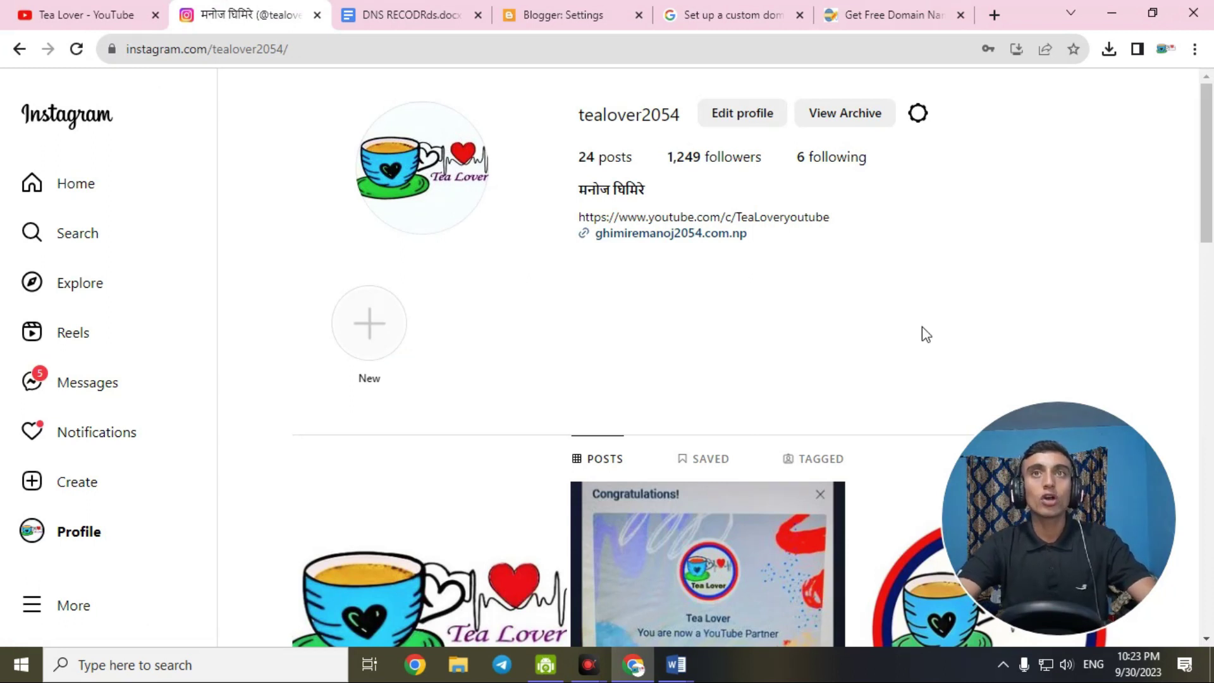
click(853, 11)
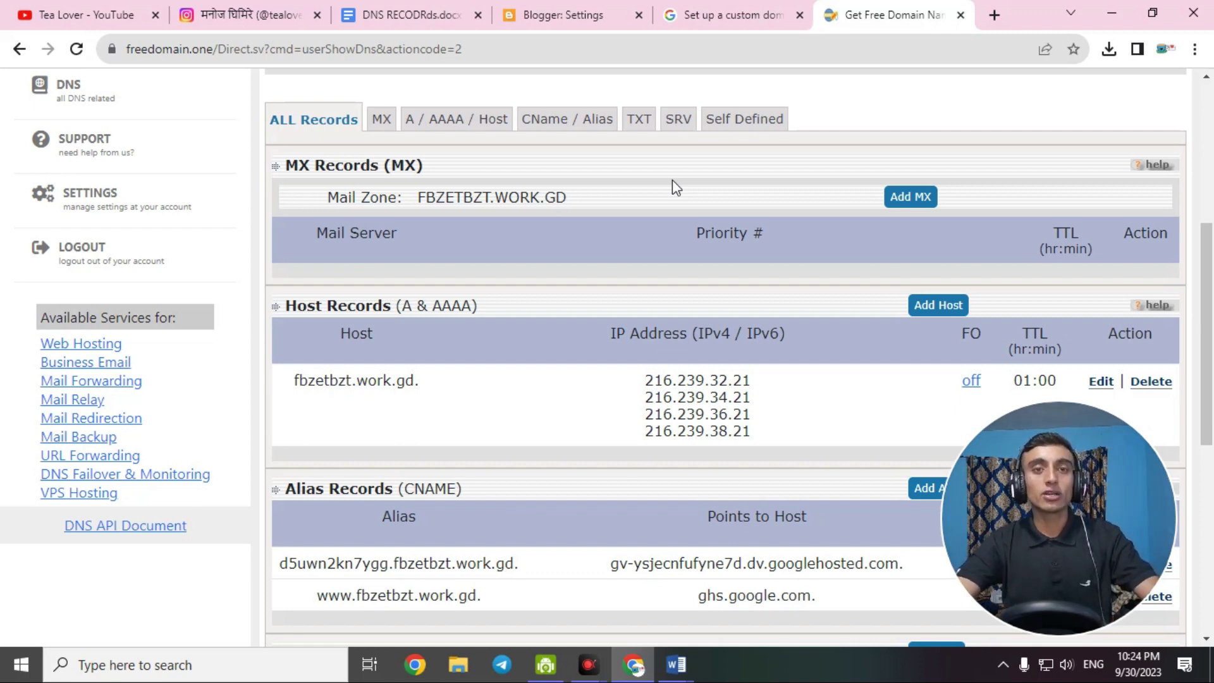
click(104, 15)
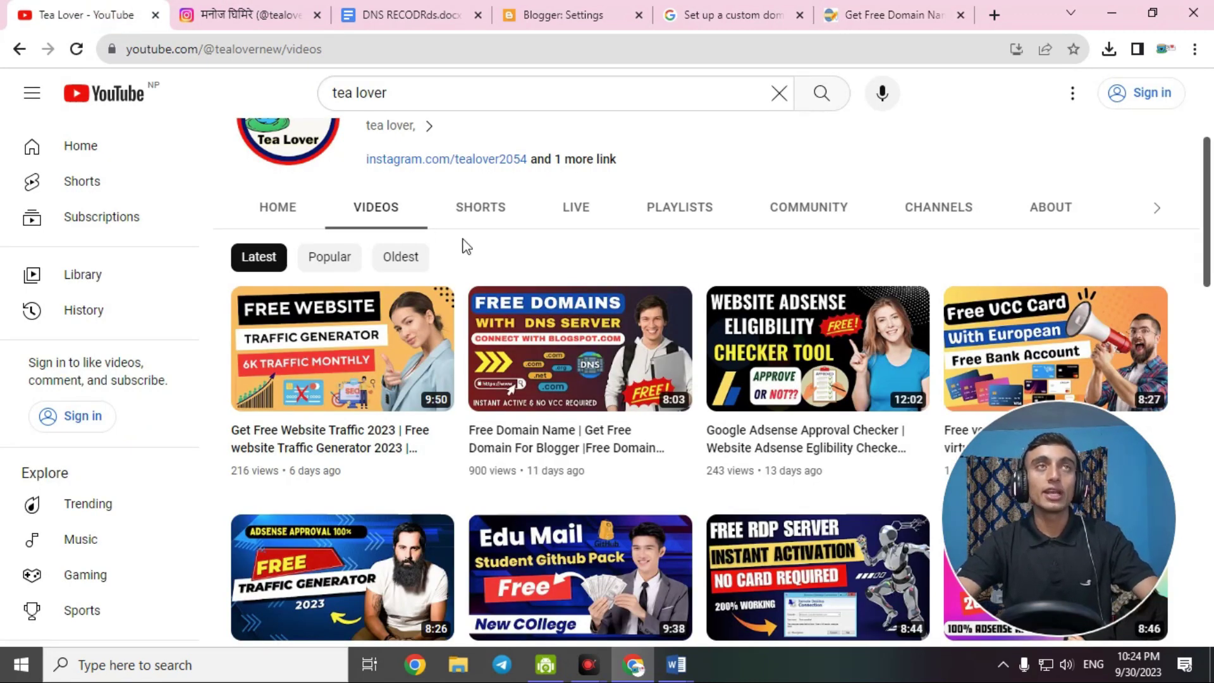
click(271, 21)
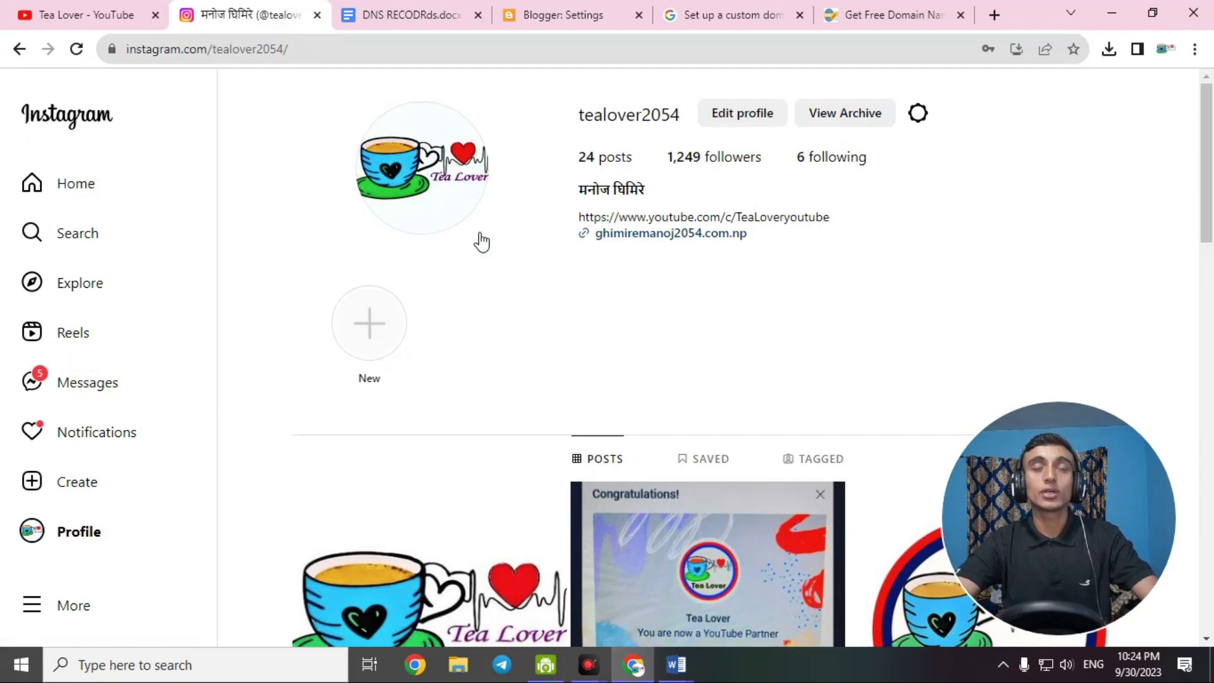
click(114, 15)
mouse_move(588, 375)
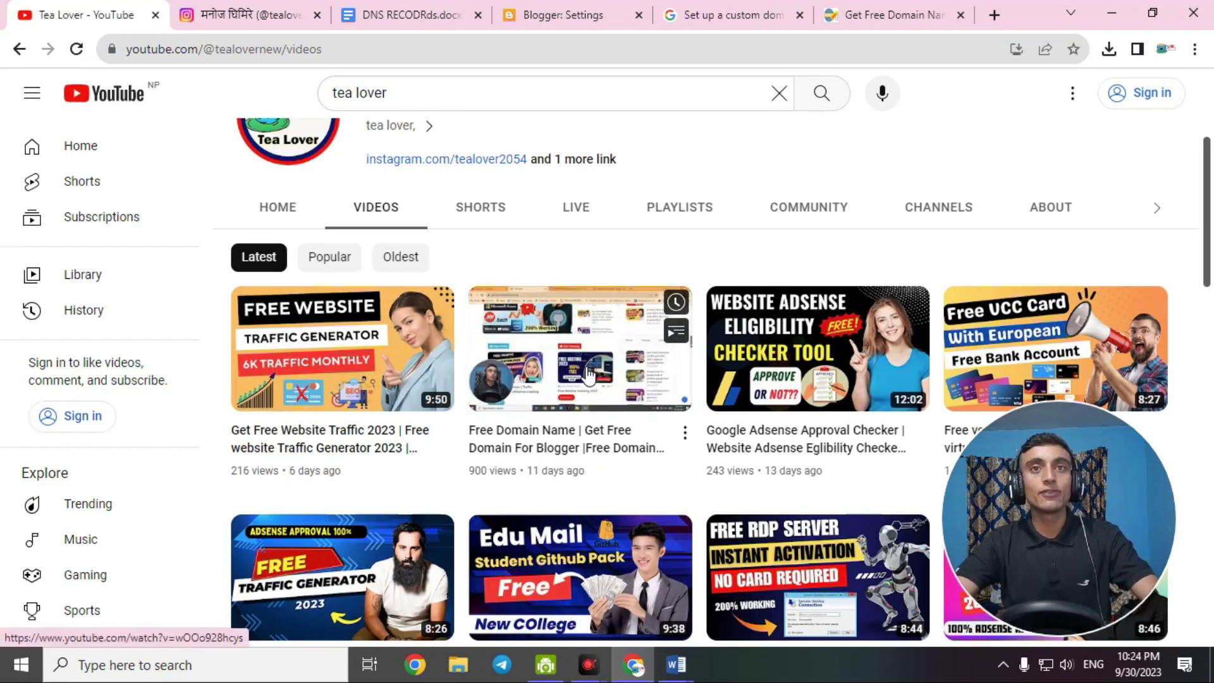